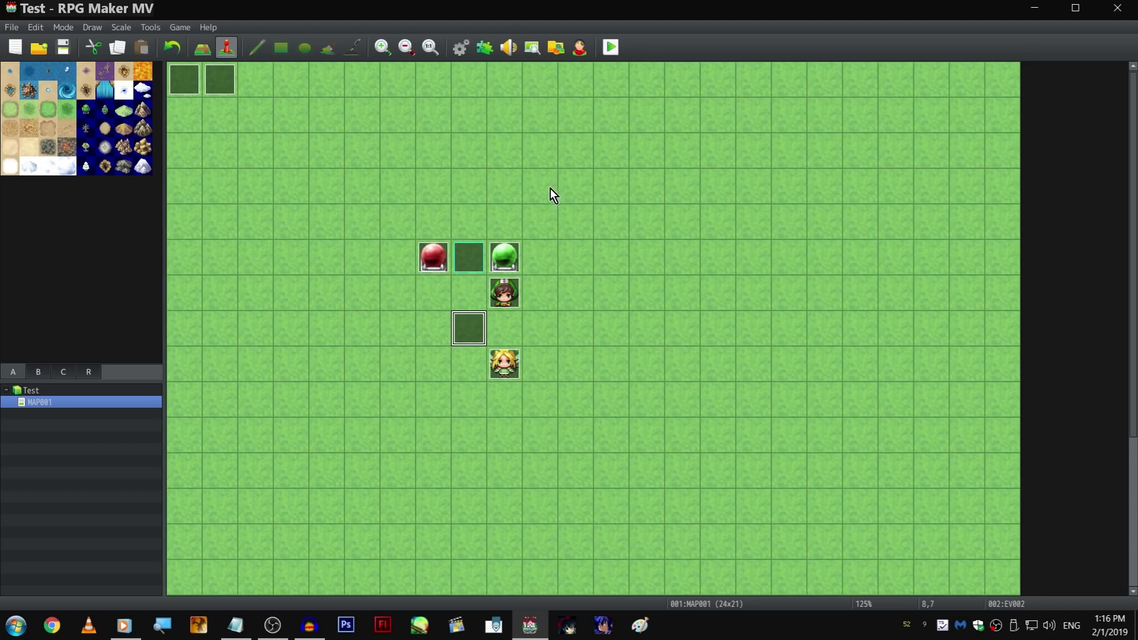
pyautogui.scroll(-3, 549, 204)
pyautogui.scroll(3, 569, 204)
pyautogui.scroll(-3, 568, 111)
pyautogui.scroll(3, 573, 120)
pyautogui.scroll(-3, 585, 460)
pyautogui.scroll(3, 595, 433)
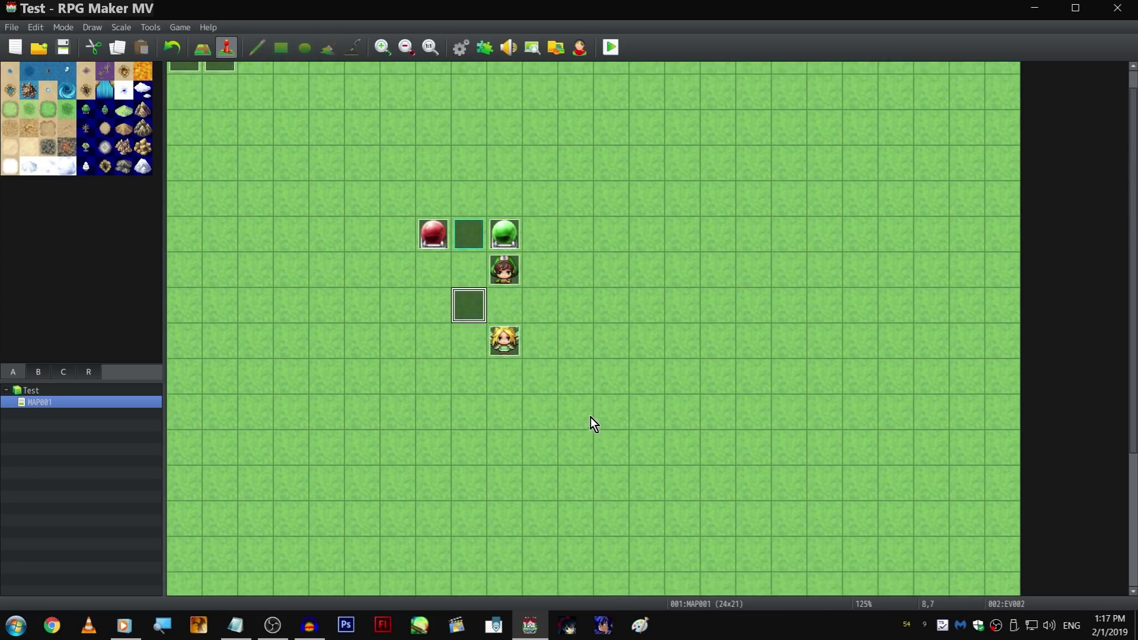
pyautogui.scroll(1, 594, 426)
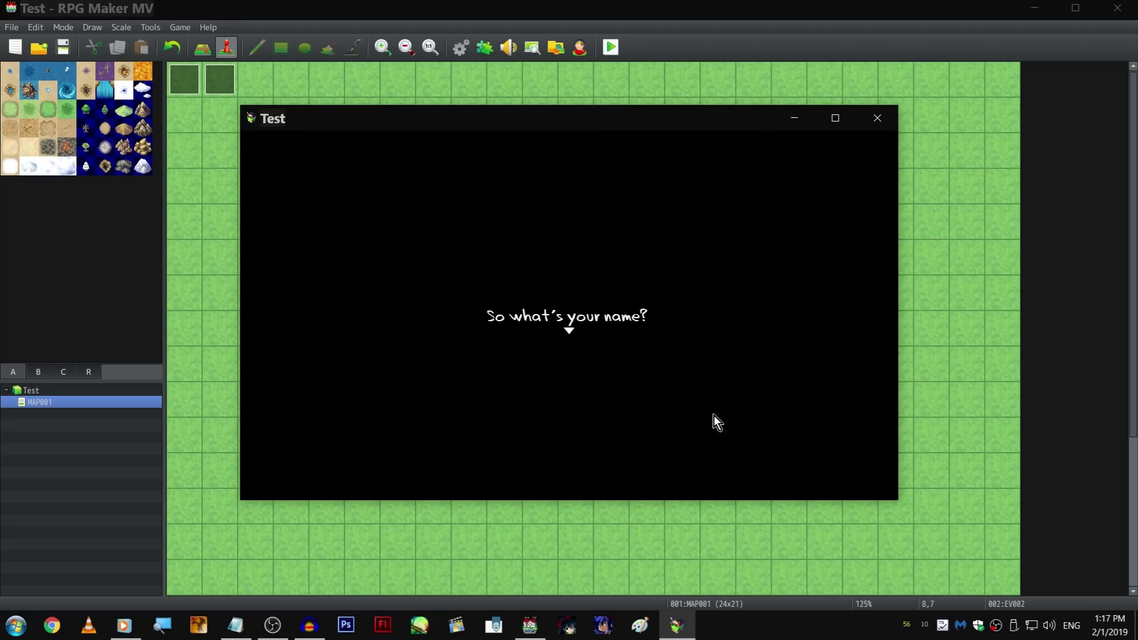
# Step: Advance the playtest to the name entry screen and check it in a maximized window before restoring the window size
pyautogui.press('Return')
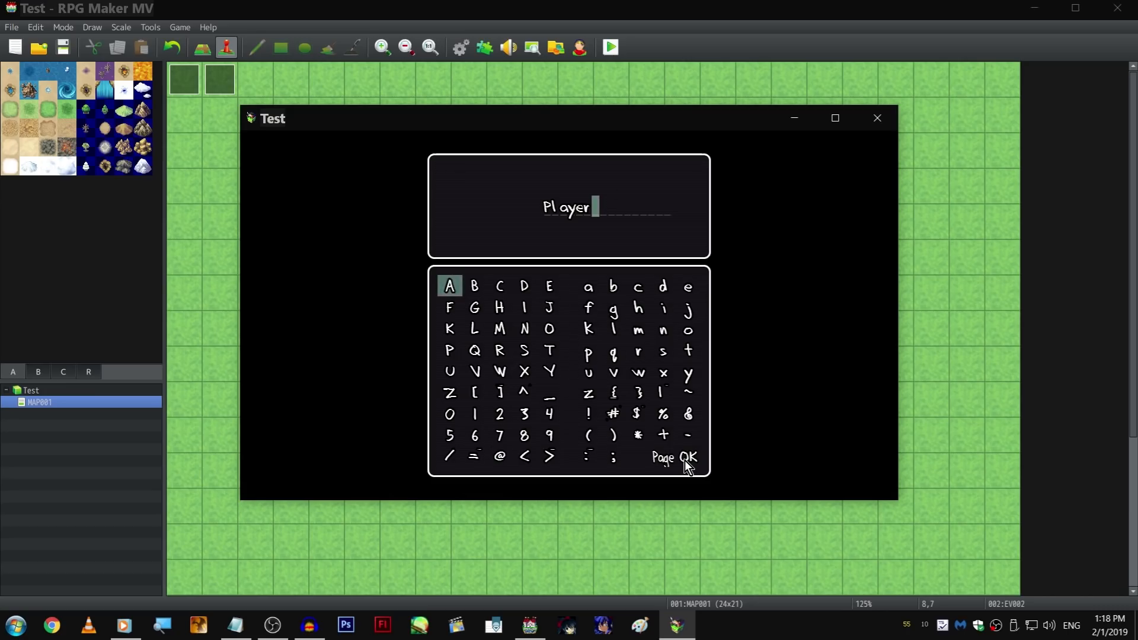
pyautogui.scroll(-2, 702, 528)
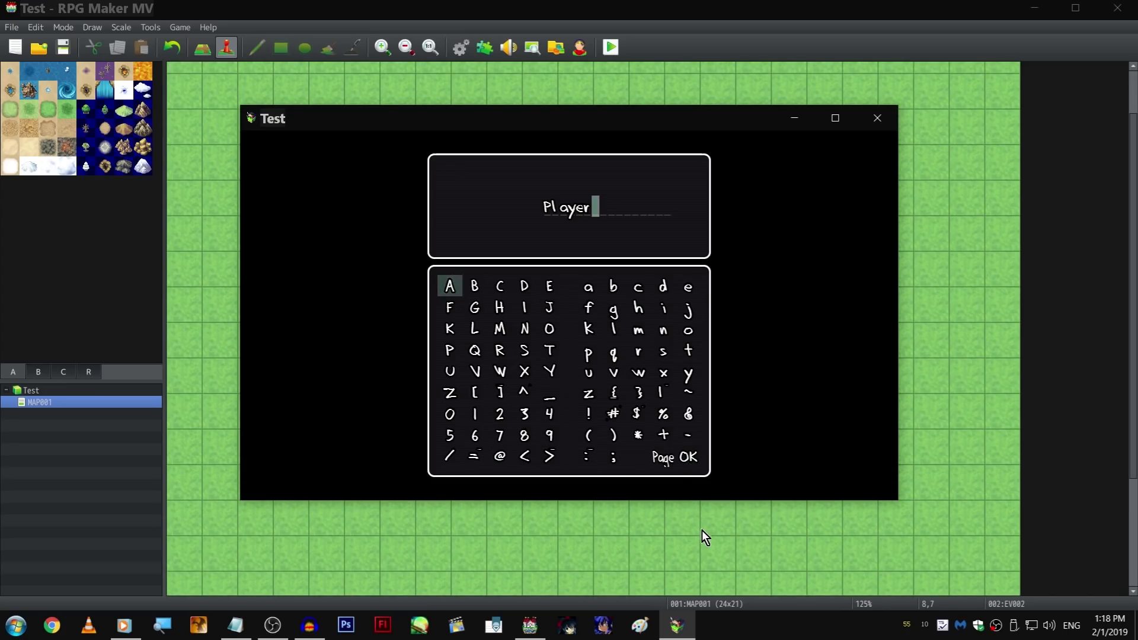
pyautogui.doubleClick(640, 120)
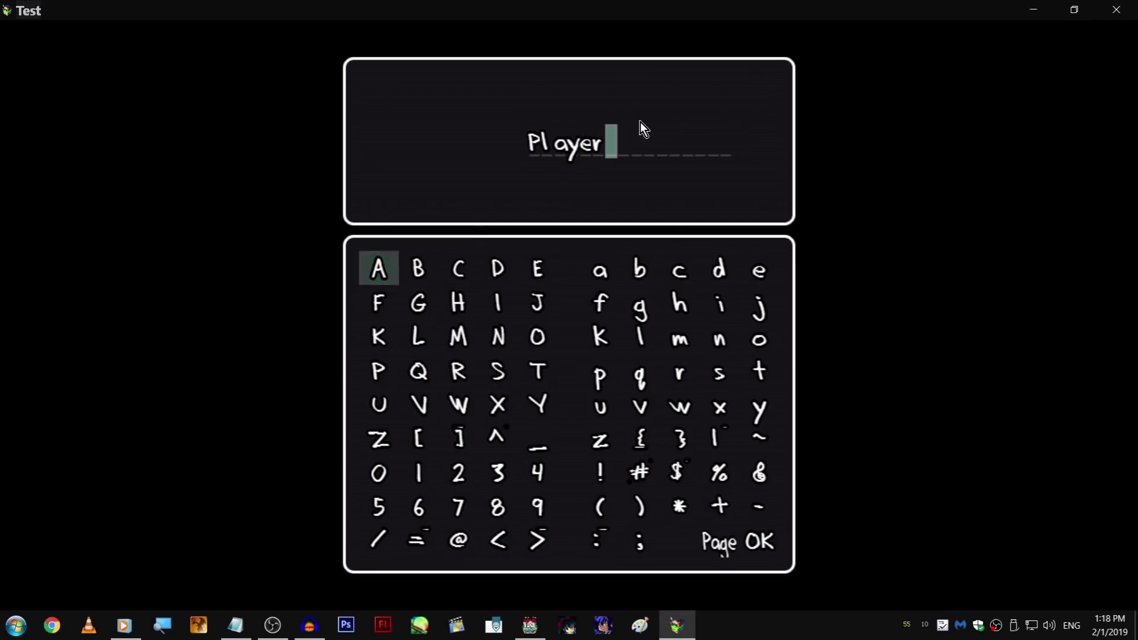
pyautogui.doubleClick(621, 9)
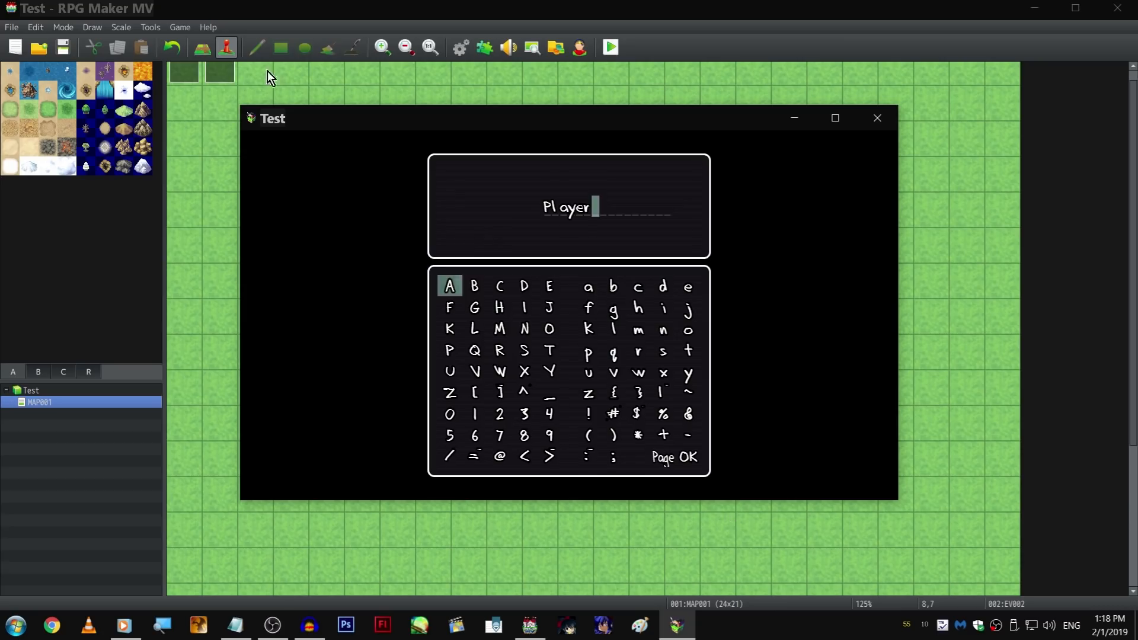
# Step: Change the player's name on the name entry screen, confirm it, and advance the opening dialogue
pyautogui.click(691, 462)
pyautogui.click(660, 343)
pyautogui.click(652, 446)
pyautogui.click(687, 459)
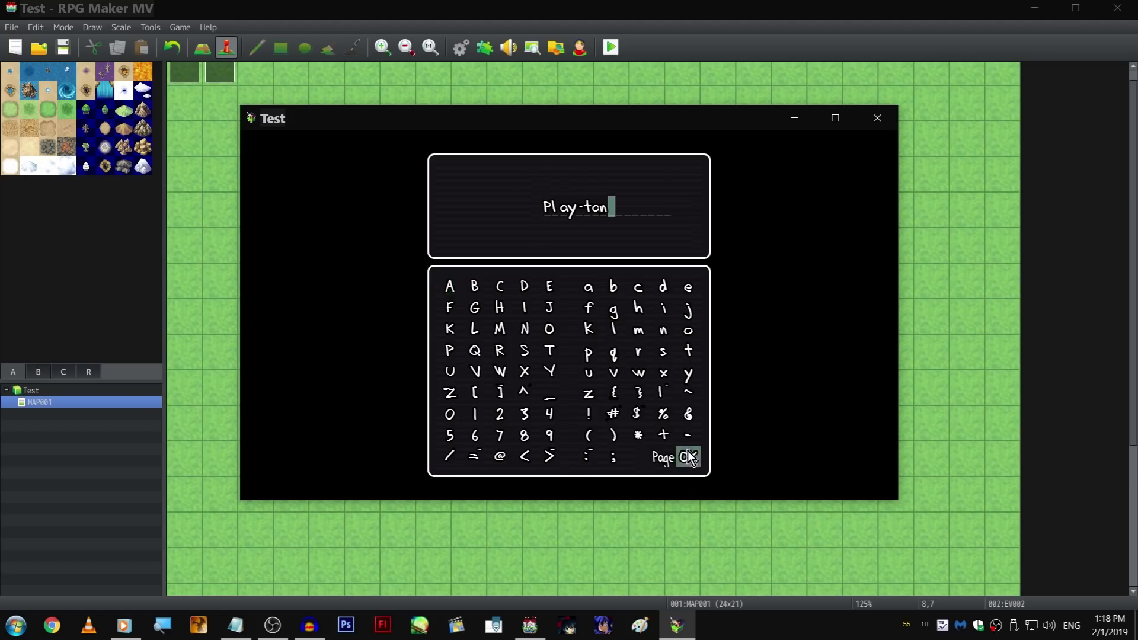
pyautogui.click(688, 460)
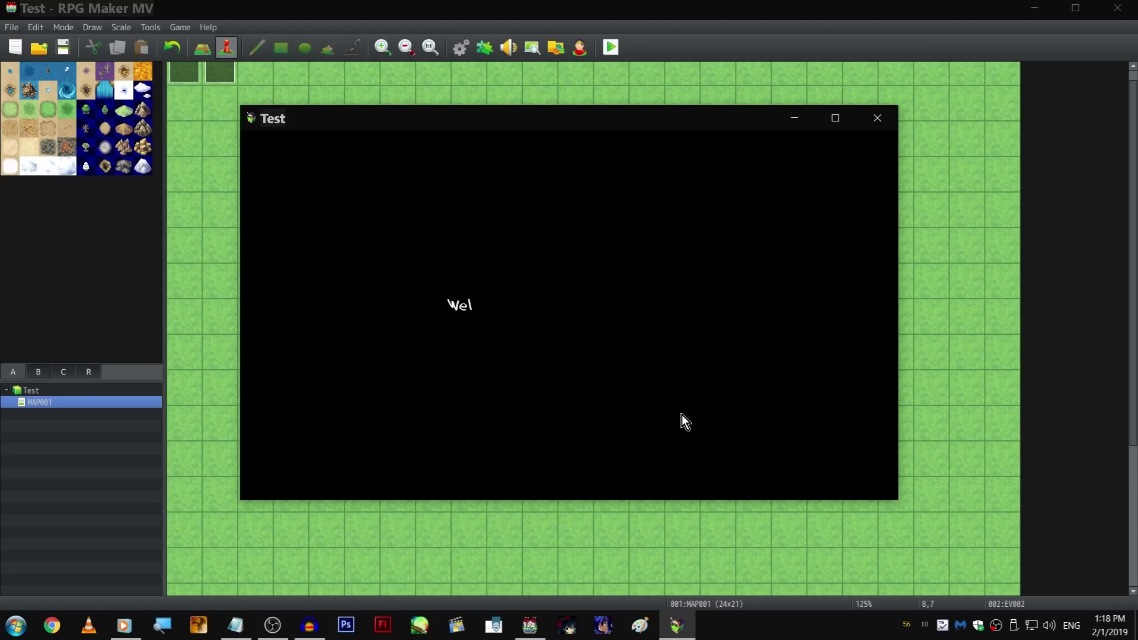
pyautogui.click(681, 414)
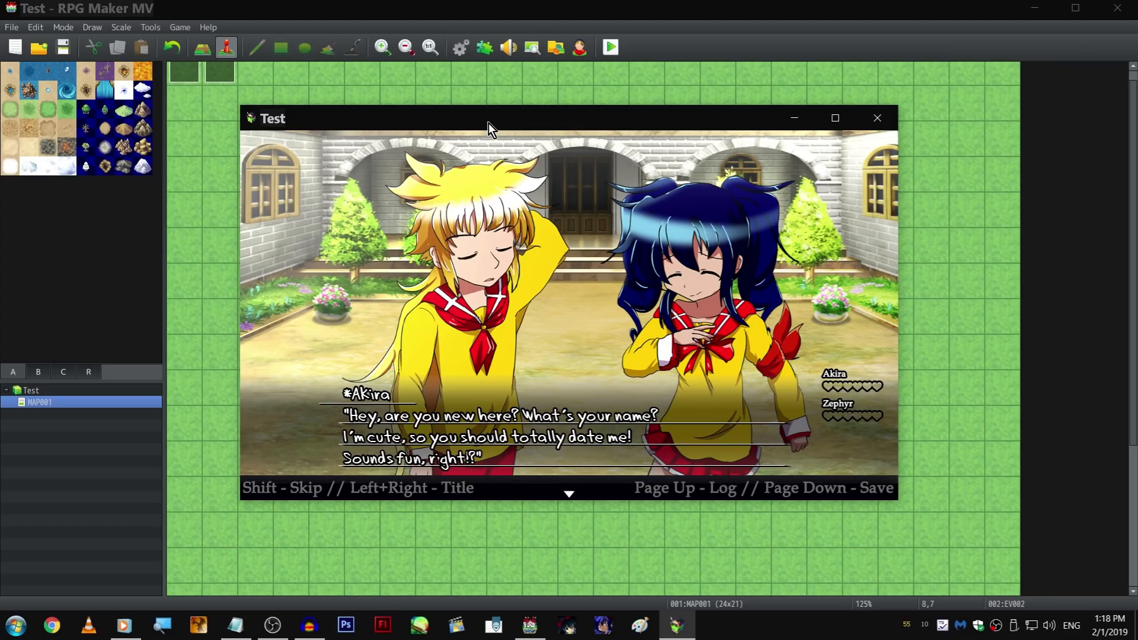
# Step: Restore the RPG Maker MV editor behind the playtest and reposition the game window over the map
pyautogui.moveTo(499, 121); pyautogui.dragTo(520, 140)
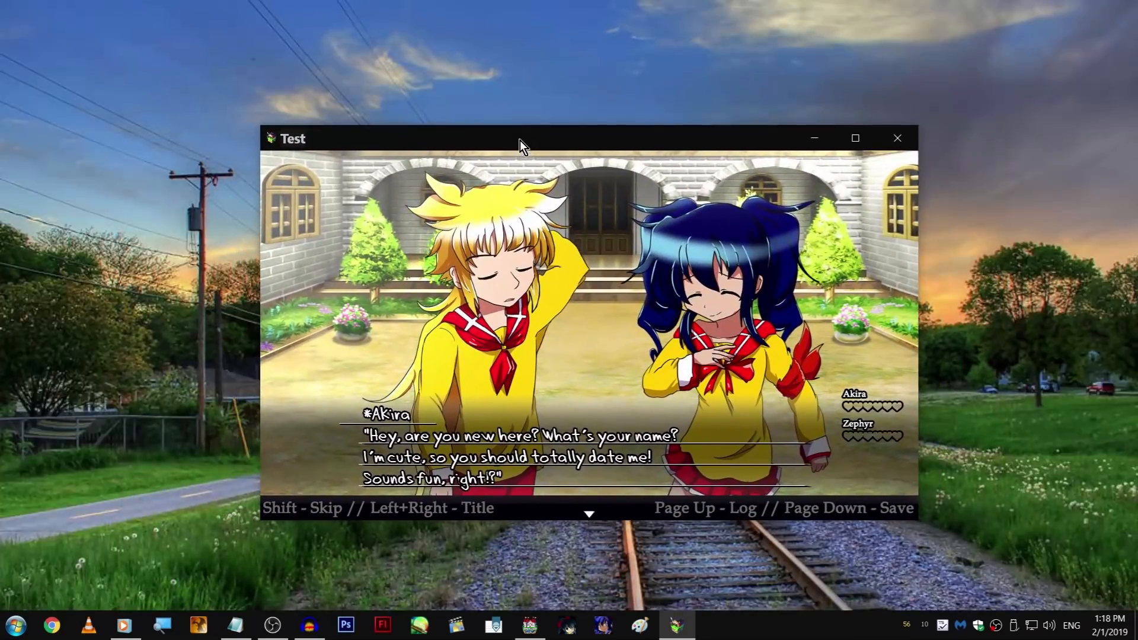
pyautogui.click(164, 567)
pyautogui.click(716, 128)
pyautogui.click(532, 625)
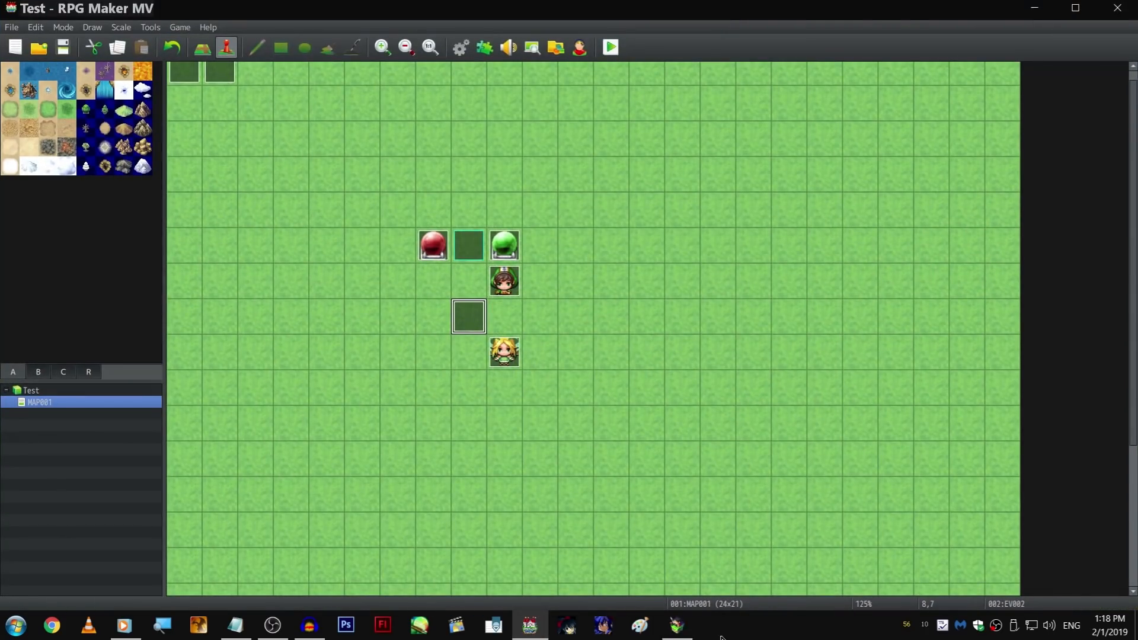
pyautogui.click(677, 625)
pyautogui.moveTo(611, 141); pyautogui.dragTo(592, 135)
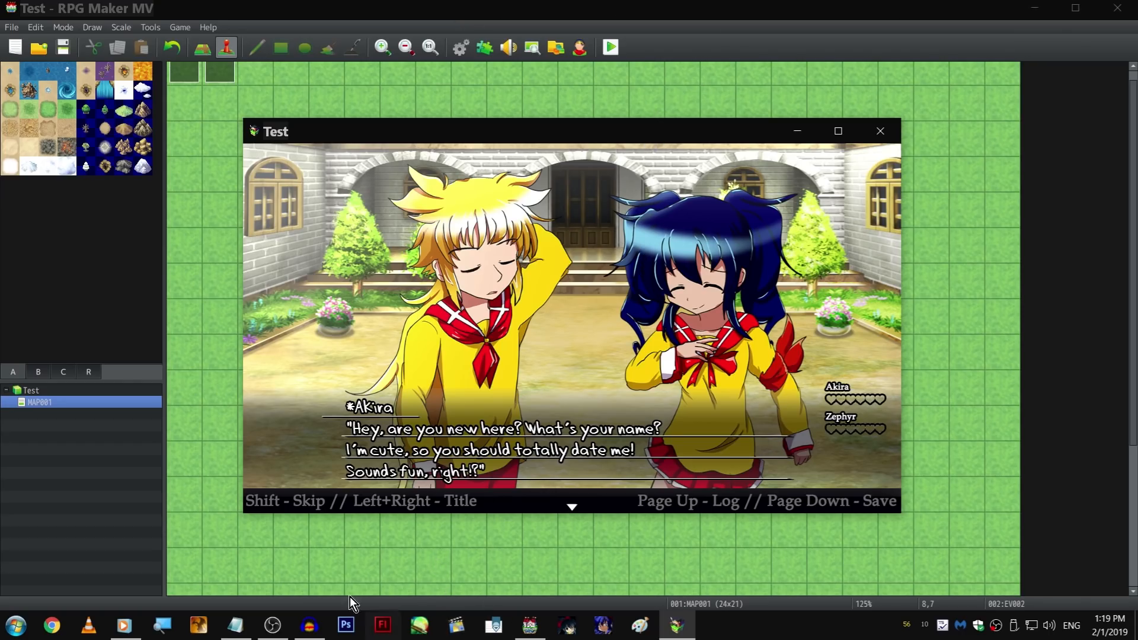
# Step: Open a new Notepad window, shrink it, and place it over the upper part of the playtest scene
pyautogui.rightClick(243, 622)
pyautogui.click(247, 544)
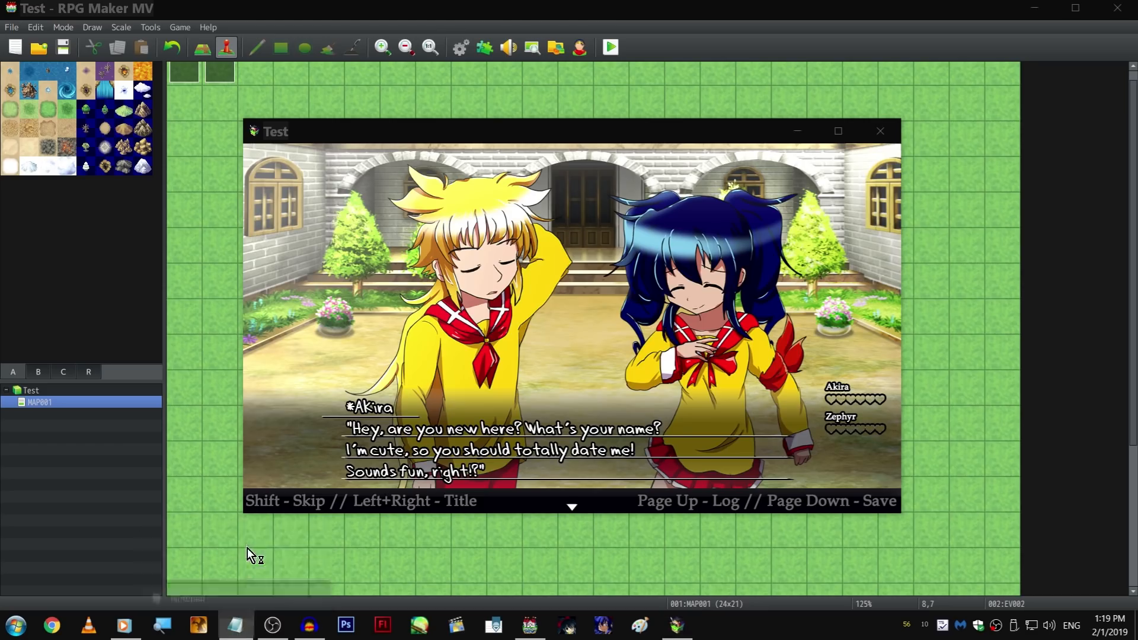
pyautogui.moveTo(507, 143); pyautogui.dragTo(585, 93)
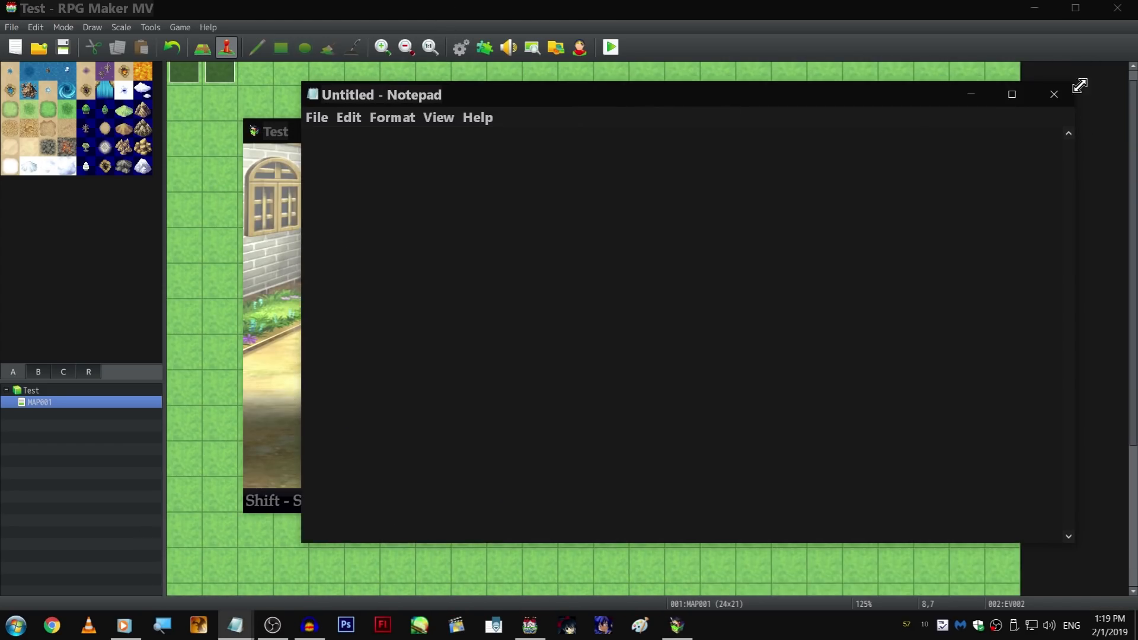
pyautogui.moveTo(1074, 83); pyautogui.dragTo(728, 369)
pyautogui.moveTo(587, 378); pyautogui.dragTo(632, 166)
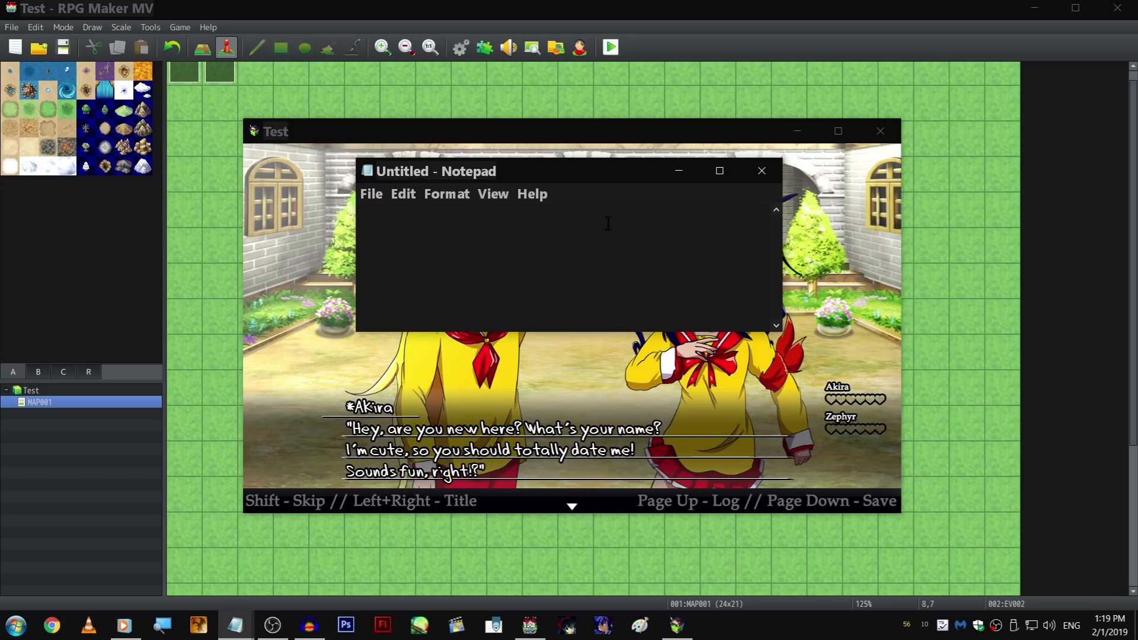
# Step: Write ">character gfx" as the first line of the note
pyautogui.write('>character graohui')
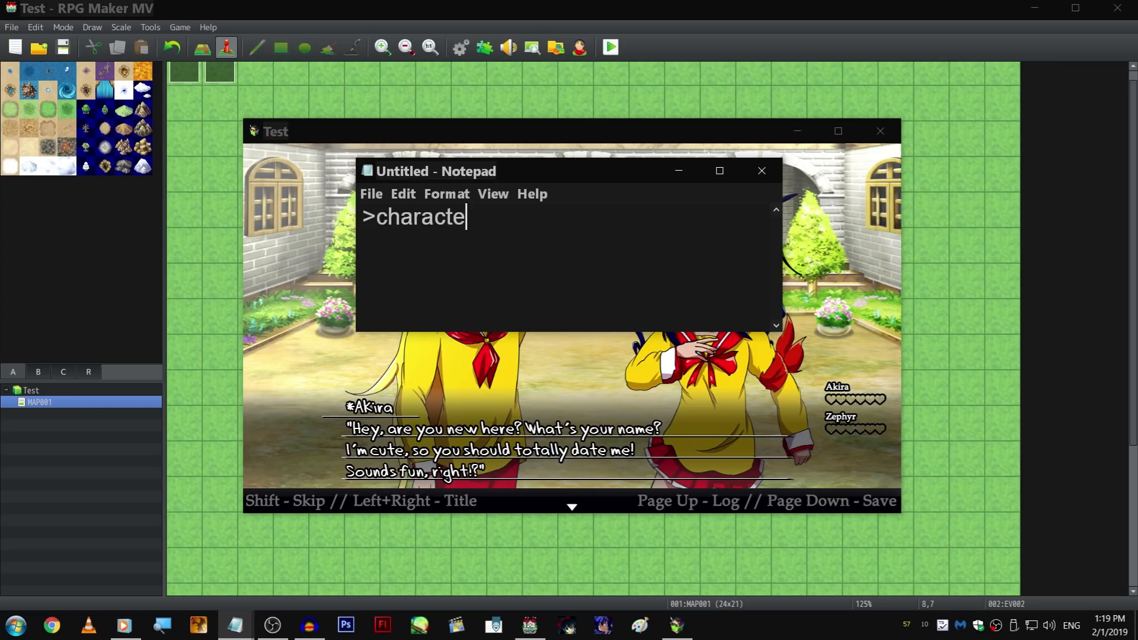
pyautogui.press('BackSpace')
pyautogui.press('BackSpace')
pyautogui.press('BackSpace')
pyautogui.press('BackSpace')
pyautogui.press('BackSpace')
pyautogui.write('ph')
pyautogui.press('BackSpace')
pyautogui.press('BackSpace')
pyautogui.write('aphi')
pyautogui.press('BackSpace')
pyautogui.press('BackSpace')
pyautogui.press('BackSpace')
pyautogui.press('BackSpace')
pyautogui.press('BackSpace')
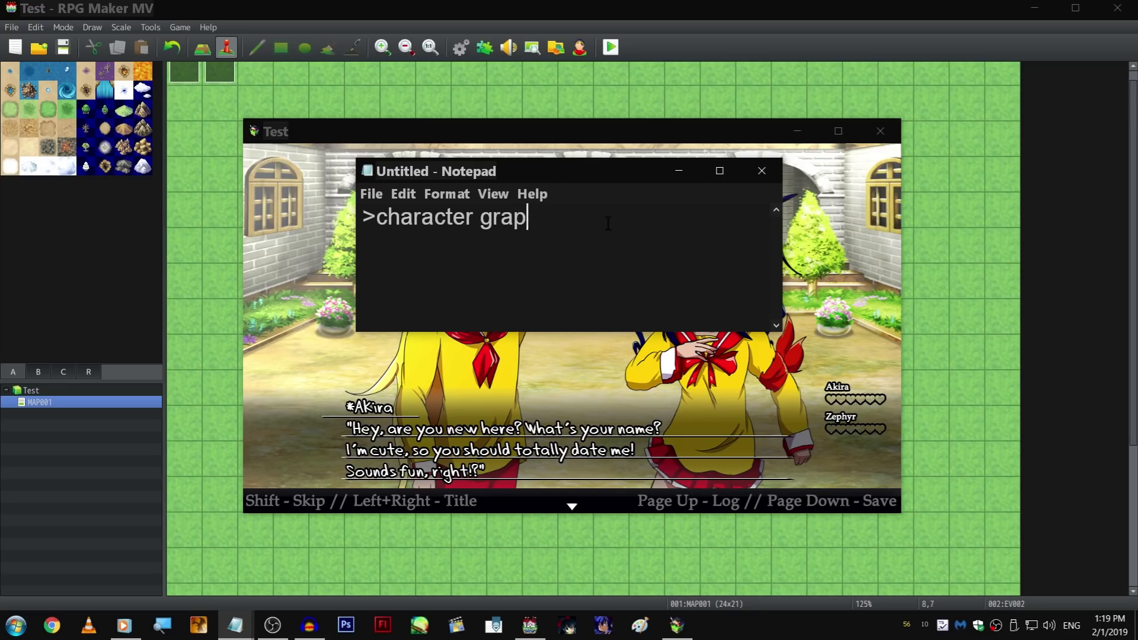
pyautogui.write('fx')
# Step: Move the note off the game's characters to view their graphics, and bring it back over the scene
pyautogui.moveTo(640, 173); pyautogui.dragTo(838, 261)
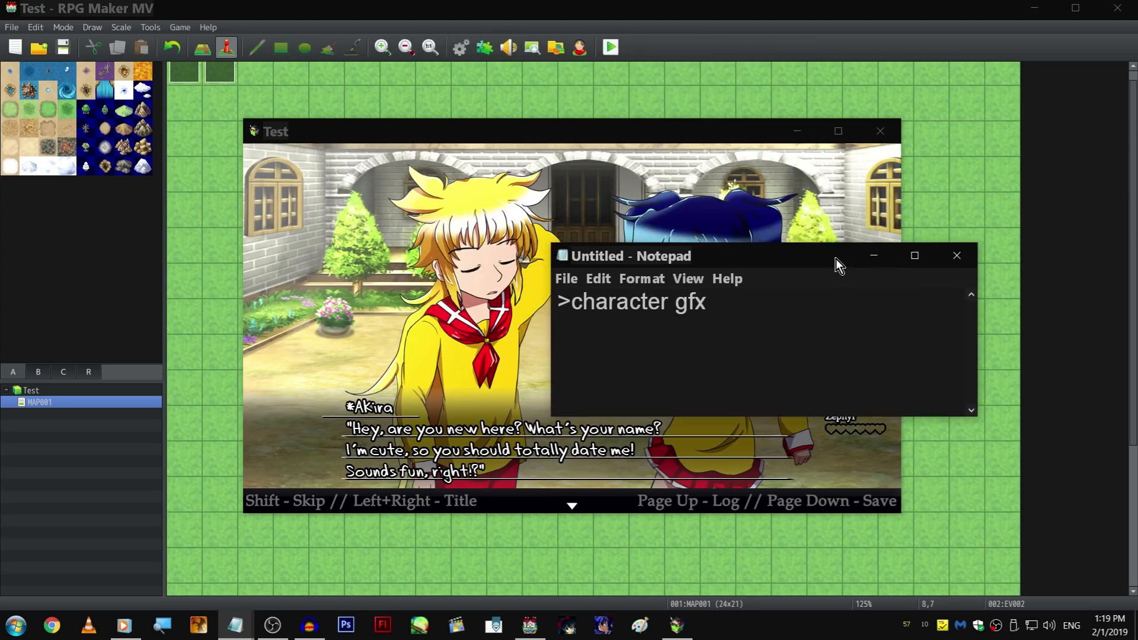
pyautogui.moveTo(729, 264); pyautogui.dragTo(591, 411)
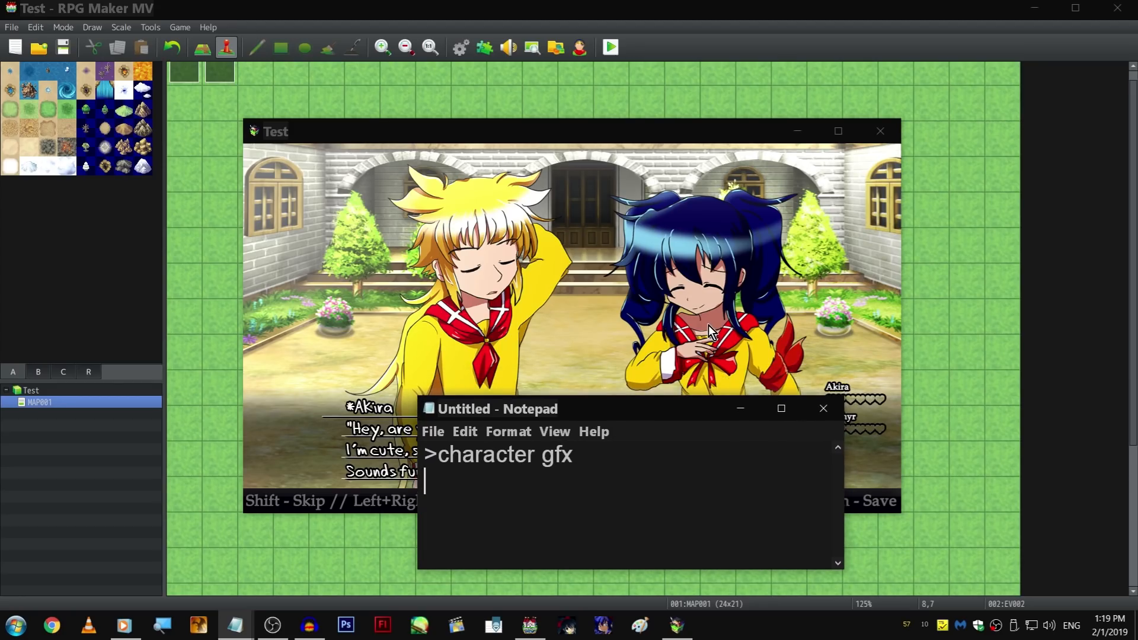
pyautogui.moveTo(673, 410); pyautogui.dragTo(622, 193)
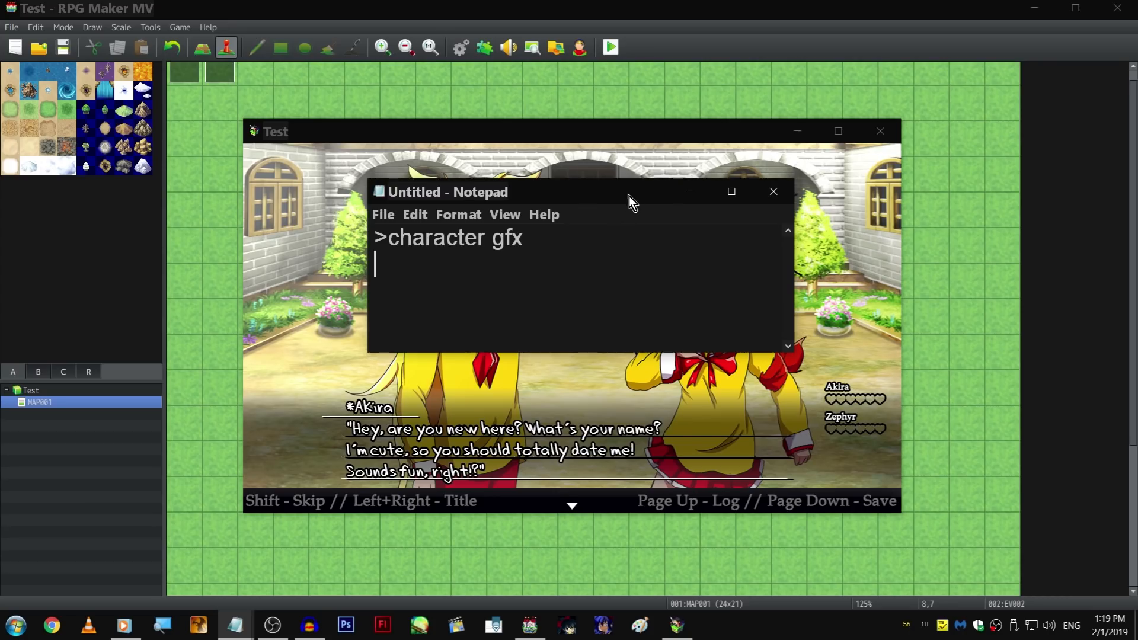
pyautogui.moveTo(624, 193); pyautogui.dragTo(645, 209)
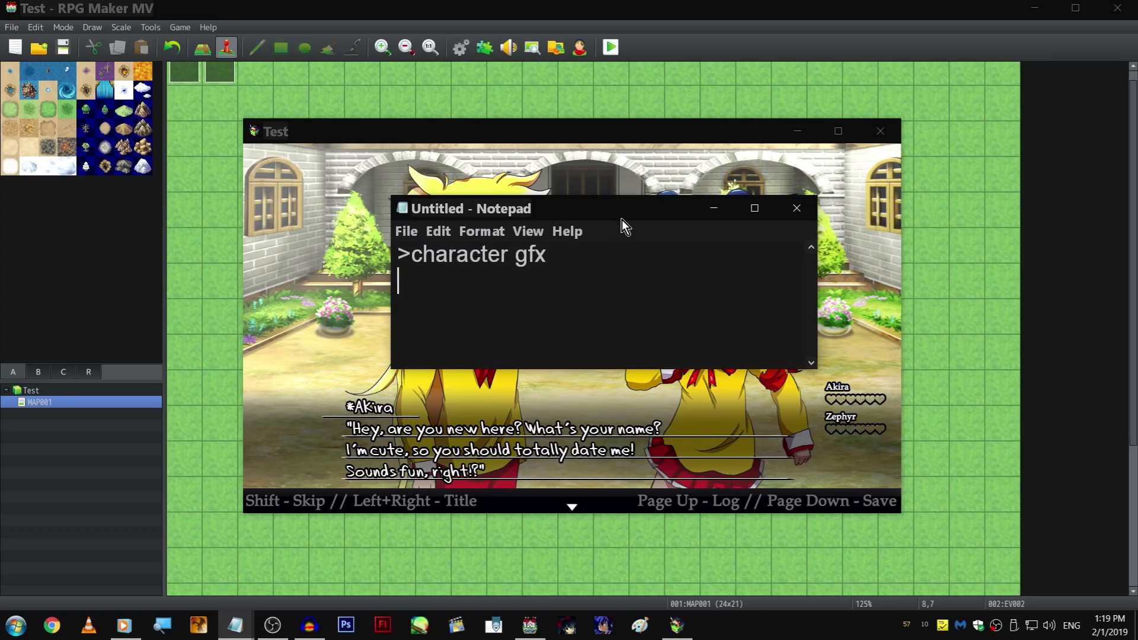
pyautogui.moveTo(625, 207); pyautogui.dragTo(632, 185)
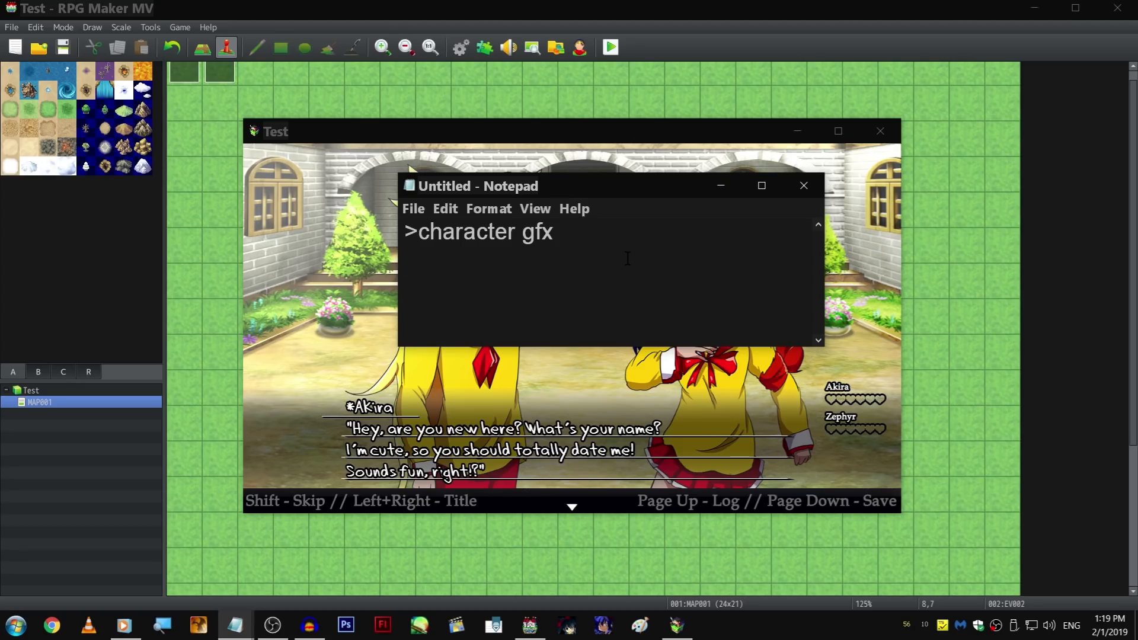
# Step: Add the heading "Mechanics" above the character gfx line and start another ">" entry below it
pyautogui.hotkey('ctrl', 'Home')
pyautogui.press('Return')
pyautogui.press('Up')
pyautogui.write('Mechanics')
pyautogui.hotkey('ctrl', 'End')
pyautogui.press('Return')
pyautogui.write('>')
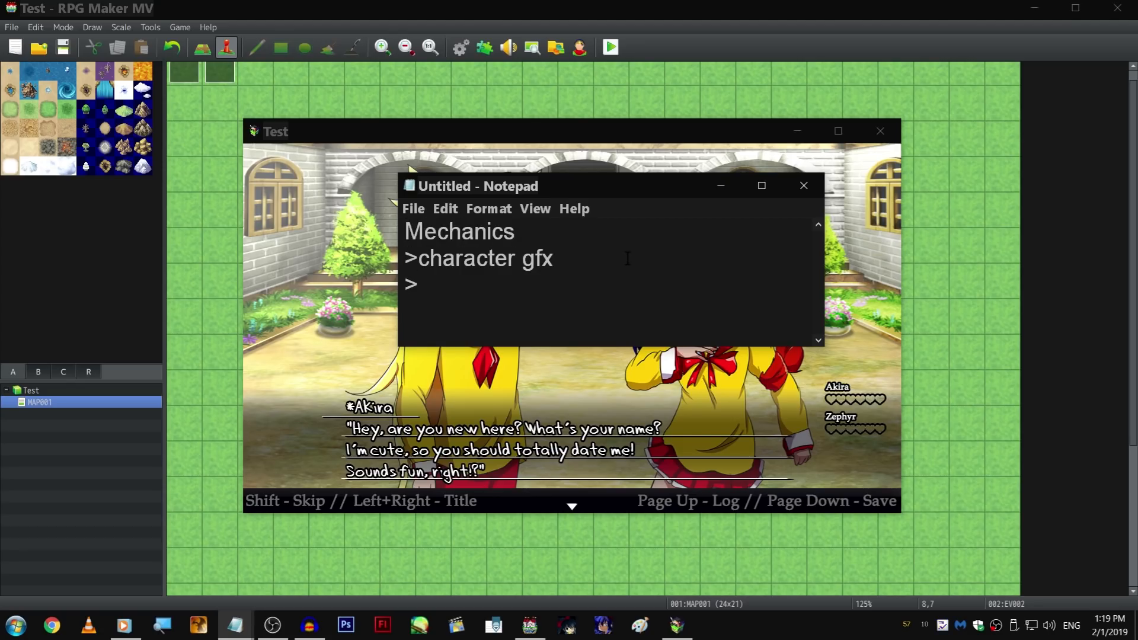
# Step: Highlight the ">character gfx" entry, uncover the characters in the game to examine them, and return the note over the scene
pyautogui.click(627, 258)
pyautogui.moveTo(405, 285); pyautogui.dragTo(182, 257)
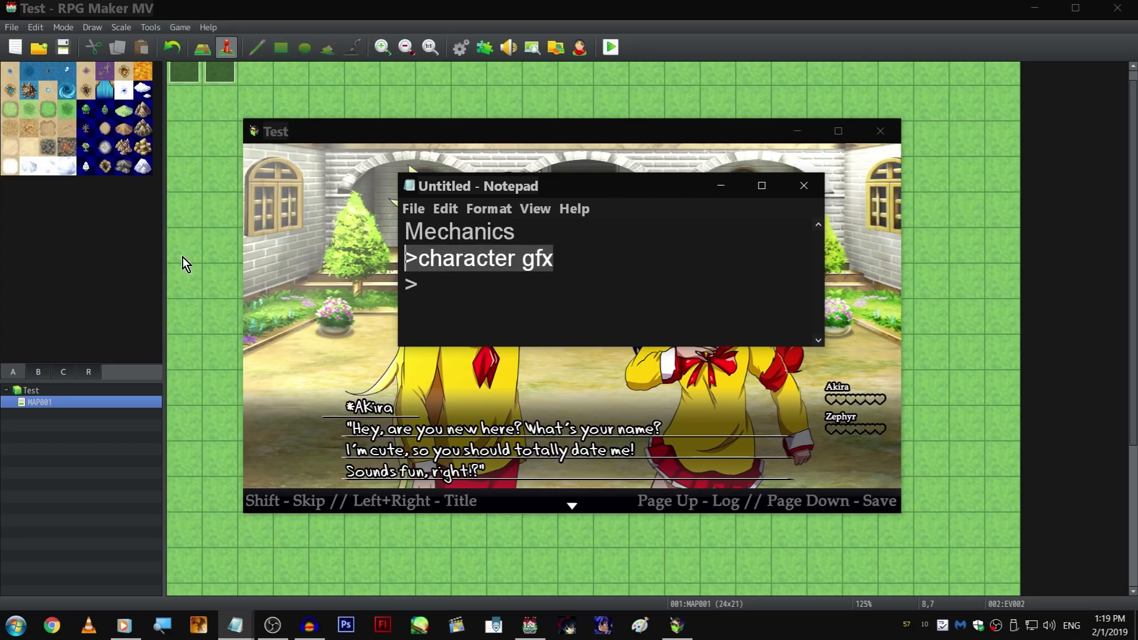
pyautogui.click(611, 261)
pyautogui.moveTo(615, 180); pyautogui.dragTo(937, 361)
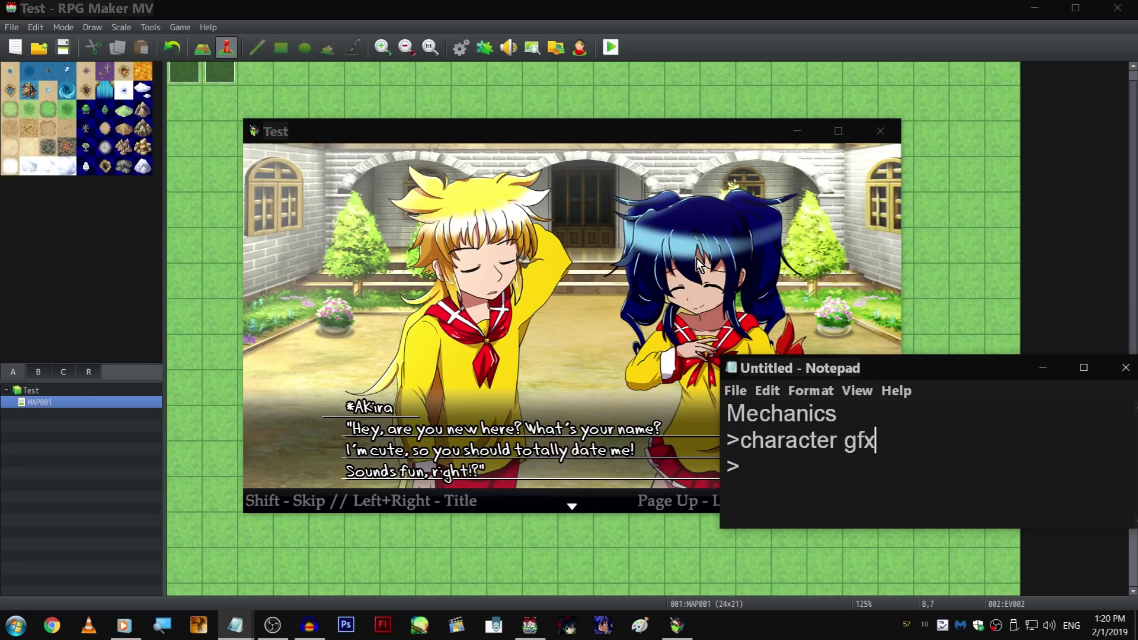
pyautogui.moveTo(829, 366); pyautogui.dragTo(525, 175)
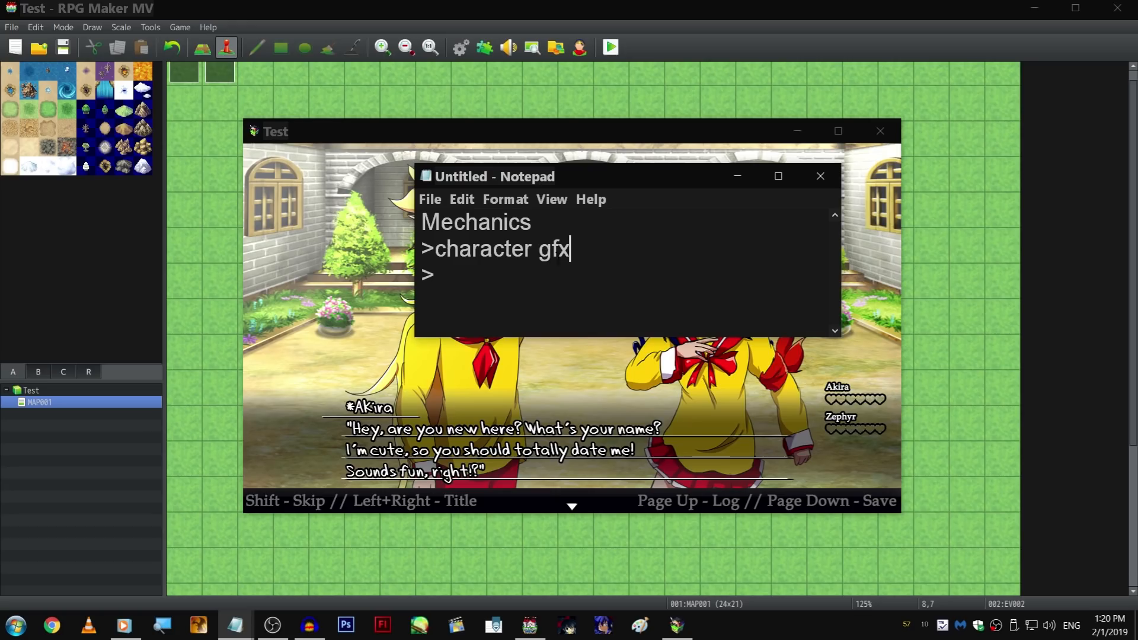
# Step: Enter "Textbox" as the second mechanic and start a third ">" entry
pyautogui.click(605, 260)
pyautogui.write('Texbox')
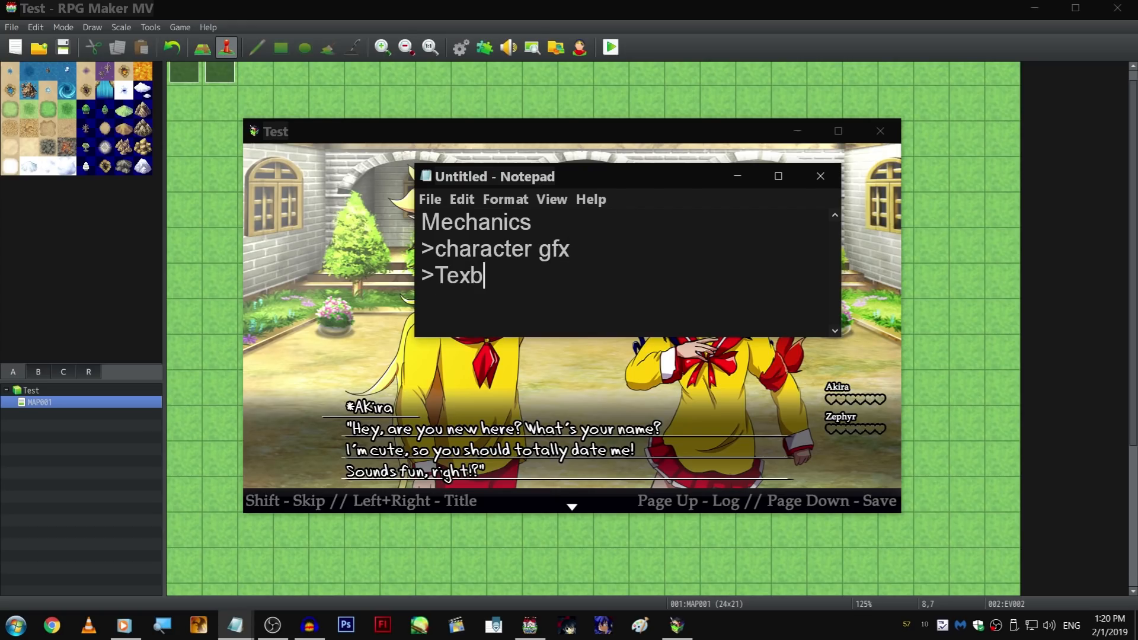
pyautogui.press('Left')
pyautogui.press('Left')
pyautogui.press('Left')
pyautogui.write('t')
pyautogui.press('Right')
pyautogui.press('Right')
pyautogui.press('Right')
pyautogui.press('Return')
pyautogui.write('>')
# Step: Move the note clear of the game's dialogue area and examine the text box in the playtest
pyautogui.moveTo(616, 182)
pyautogui.mouseDown()
pyautogui.moveTo(611, 66)
pyautogui.moveTo(608, 161)
pyautogui.mouseUp()
pyautogui.moveTo(507, 255); pyautogui.dragTo(356, 274)
pyautogui.click(439, 280)
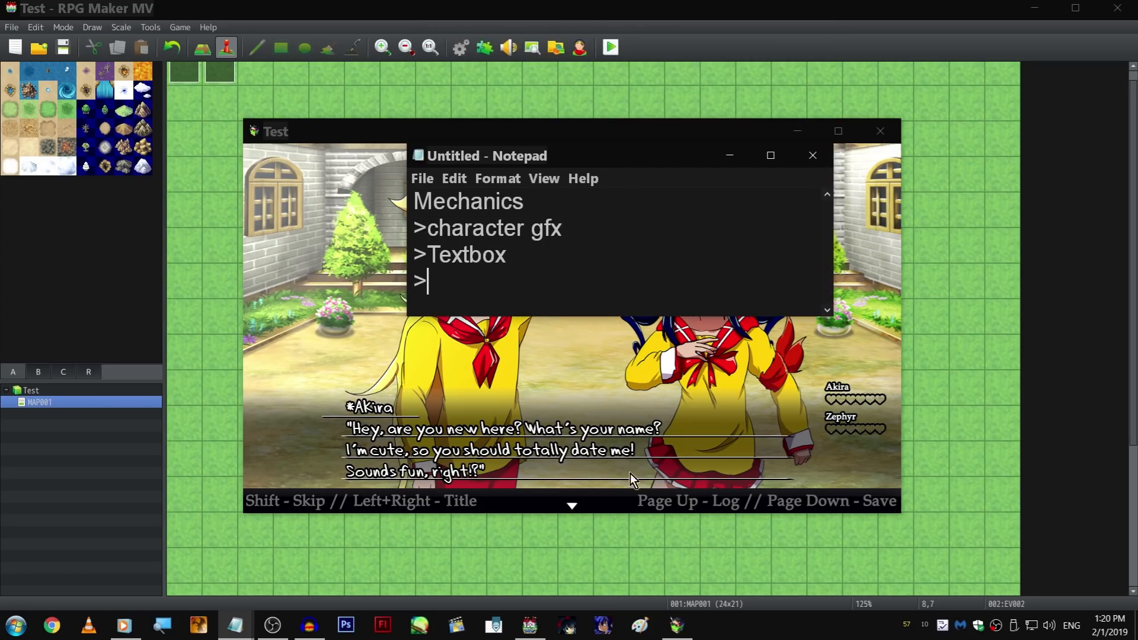
pyautogui.click(563, 394)
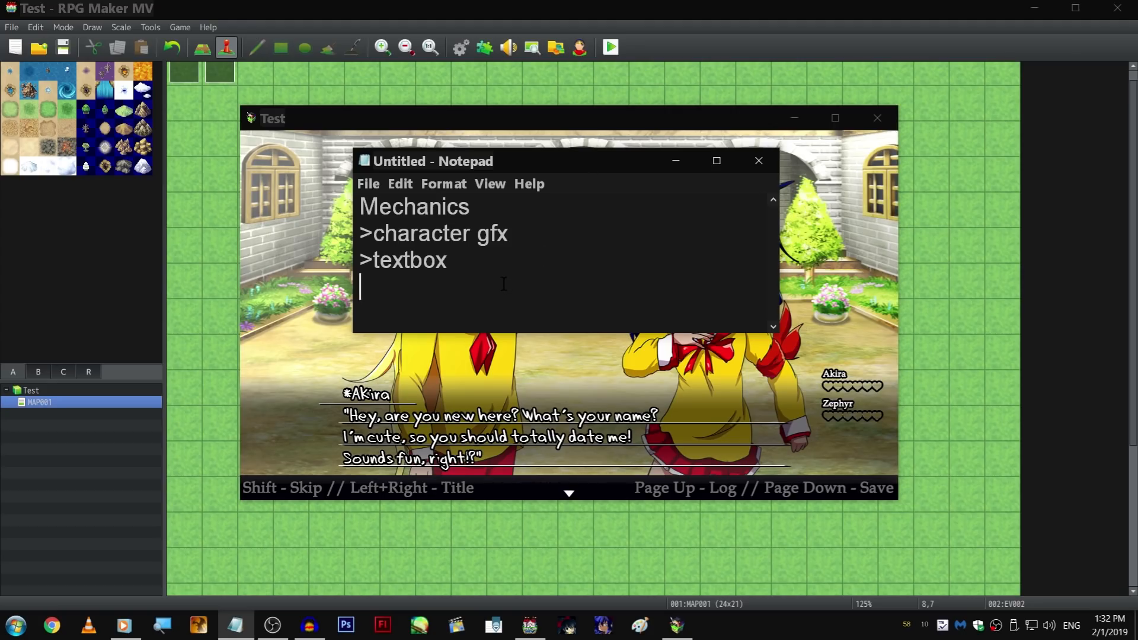
# Step: Add the entry ">skip, title, log, save" below the textbox line in the mechanics list
pyautogui.write('>Skip')
pyautogui.press('BackSpace')
pyautogui.press('BackSpace')
pyautogui.press('BackSpace')
pyautogui.press('BackSpace')
pyautogui.write('st')
pyautogui.press('BackSpace')
pyautogui.write('kip, tit')
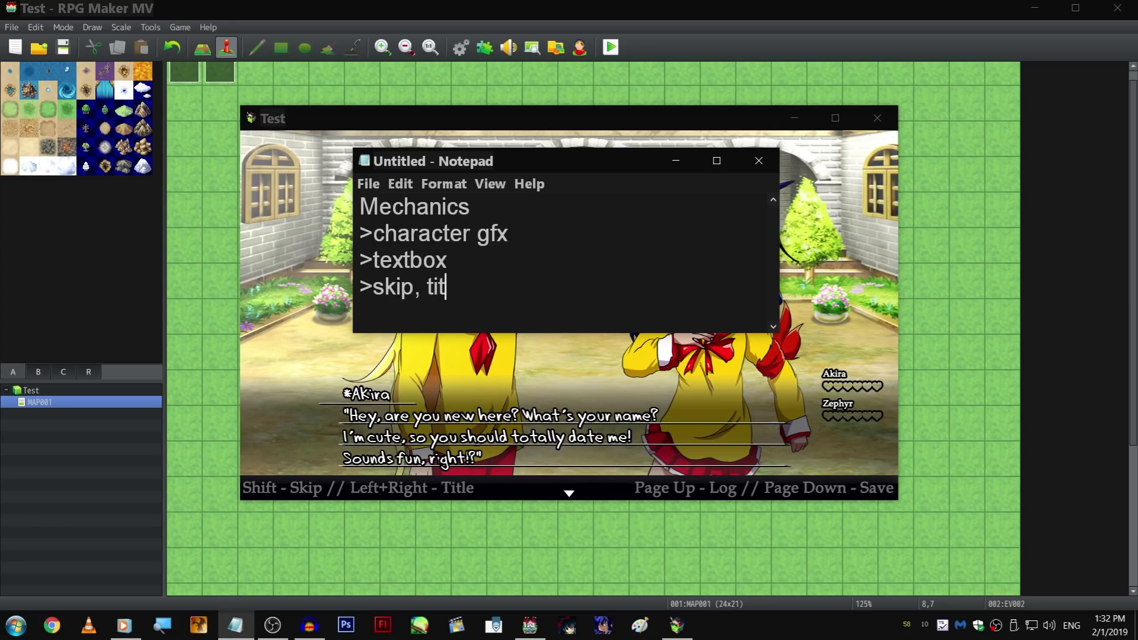
pyautogui.write('le, log, s')
pyautogui.press('BackSpace')
pyautogui.press('BackSpace')
pyautogui.write(',s')
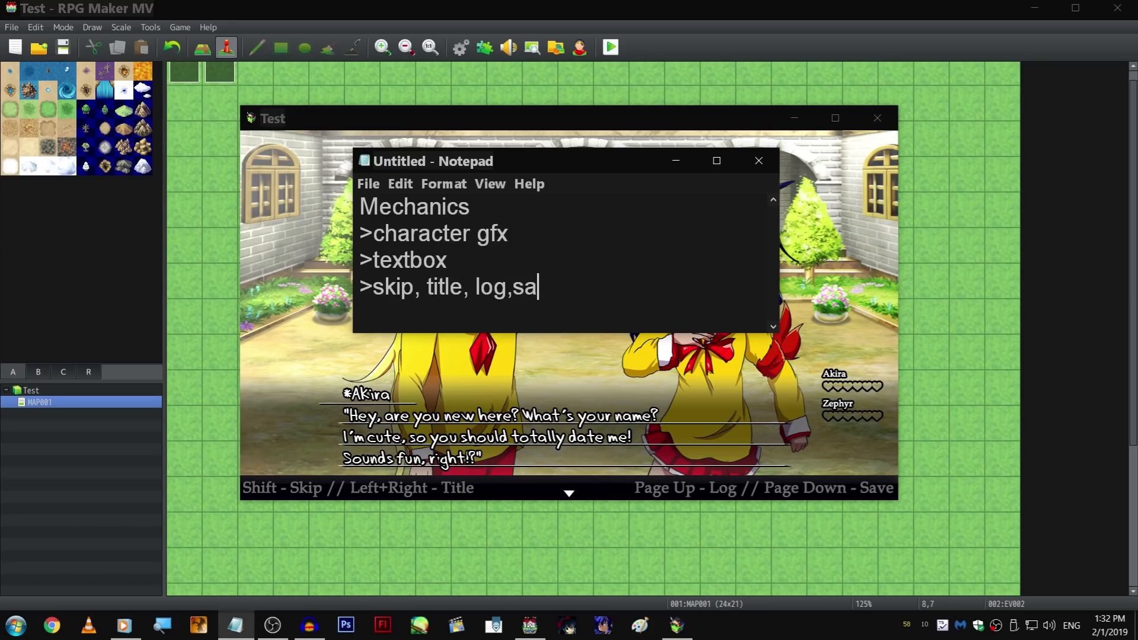
pyautogui.press('BackSpace')
pyautogui.write('save')
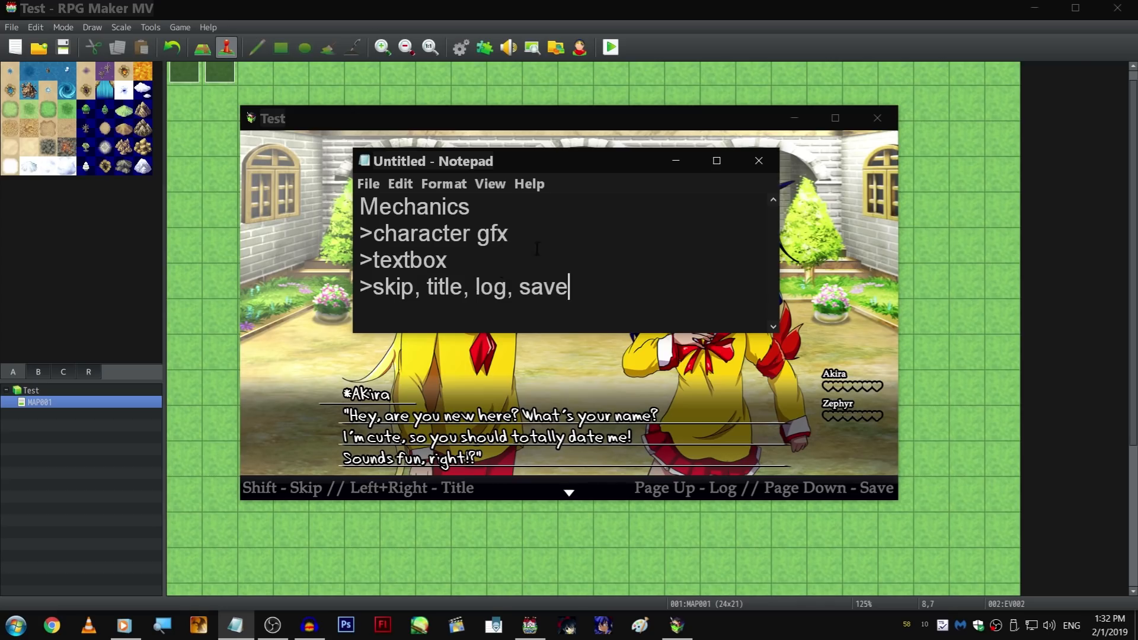
# Step: Reposition the note over the scene, switch back to the playtest window, and advance the dialogue by one message
pyautogui.moveTo(543, 160); pyautogui.dragTo(632, 186)
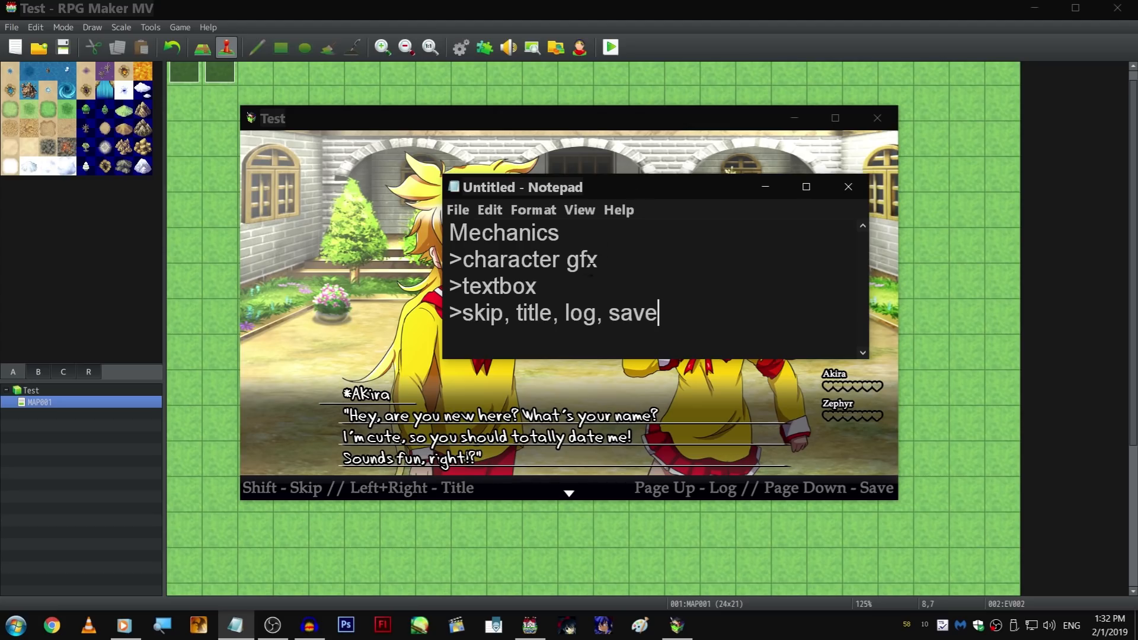
pyautogui.moveTo(674, 201); pyautogui.dragTo(598, 163)
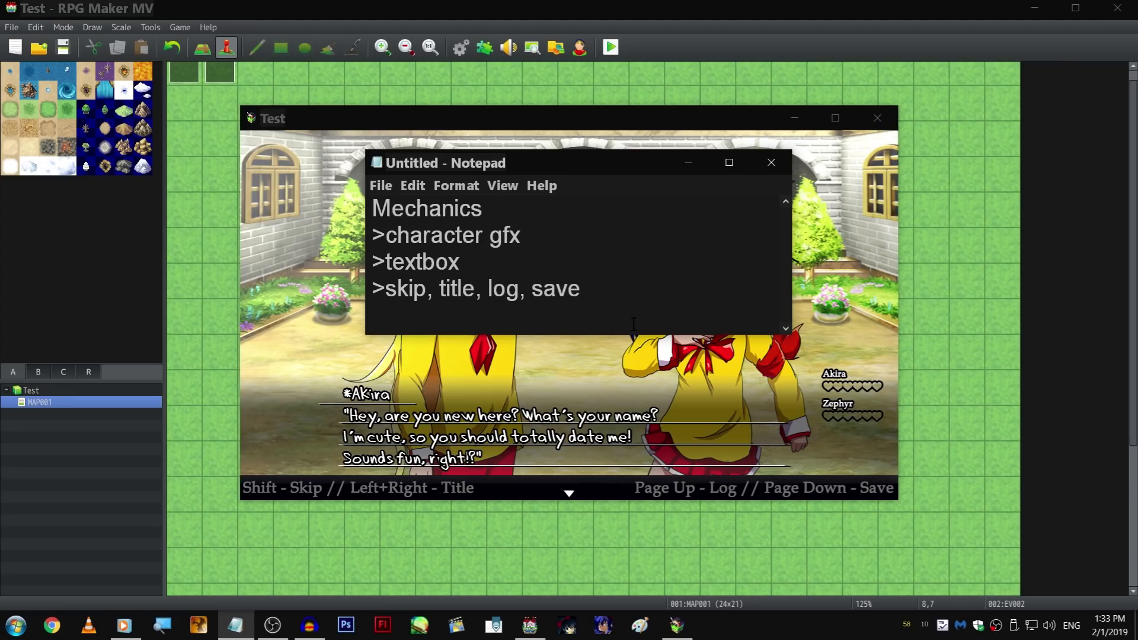
pyautogui.click(599, 122)
pyautogui.press('Return')
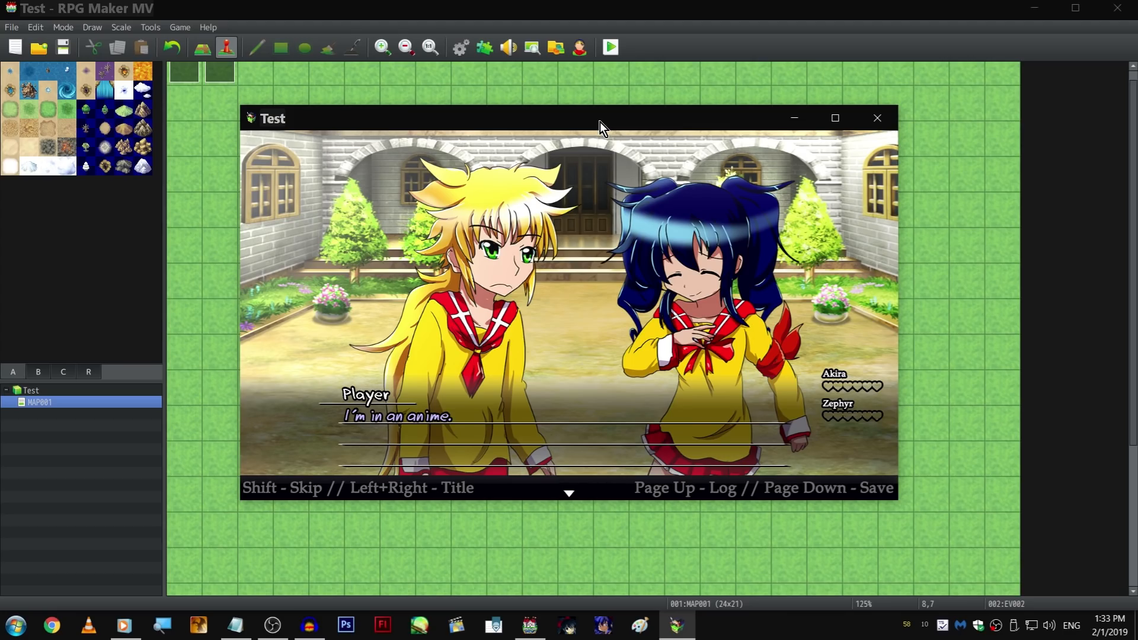
# Step: Return the visual novel playtest to its title screen and start a new game
pyautogui.hotkey('Left', 'Right')
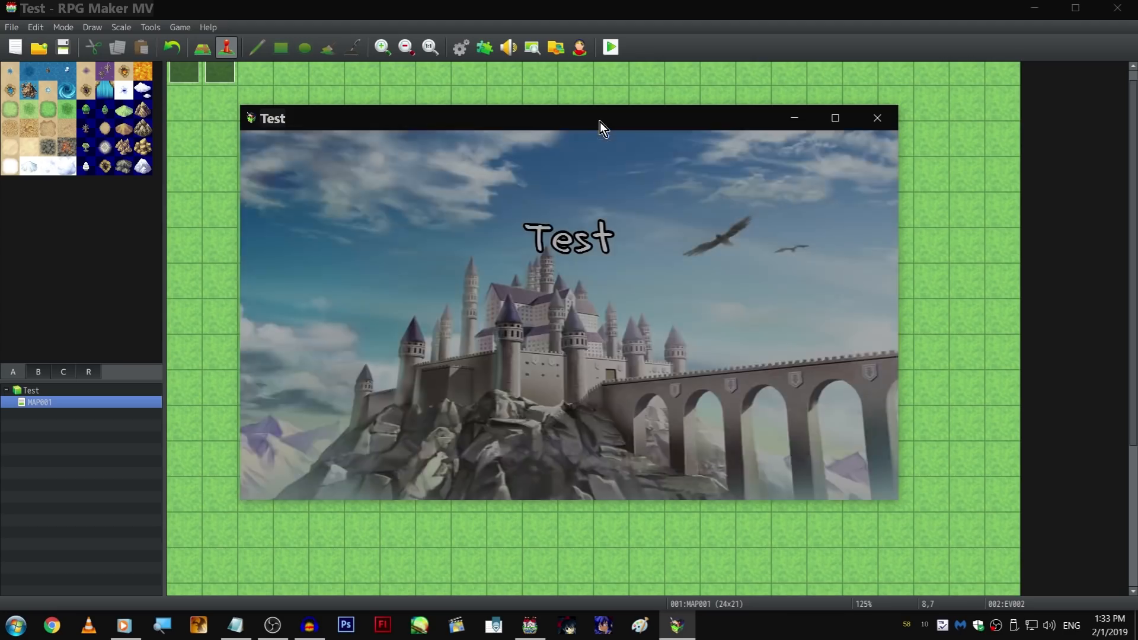
pyautogui.press('Return')
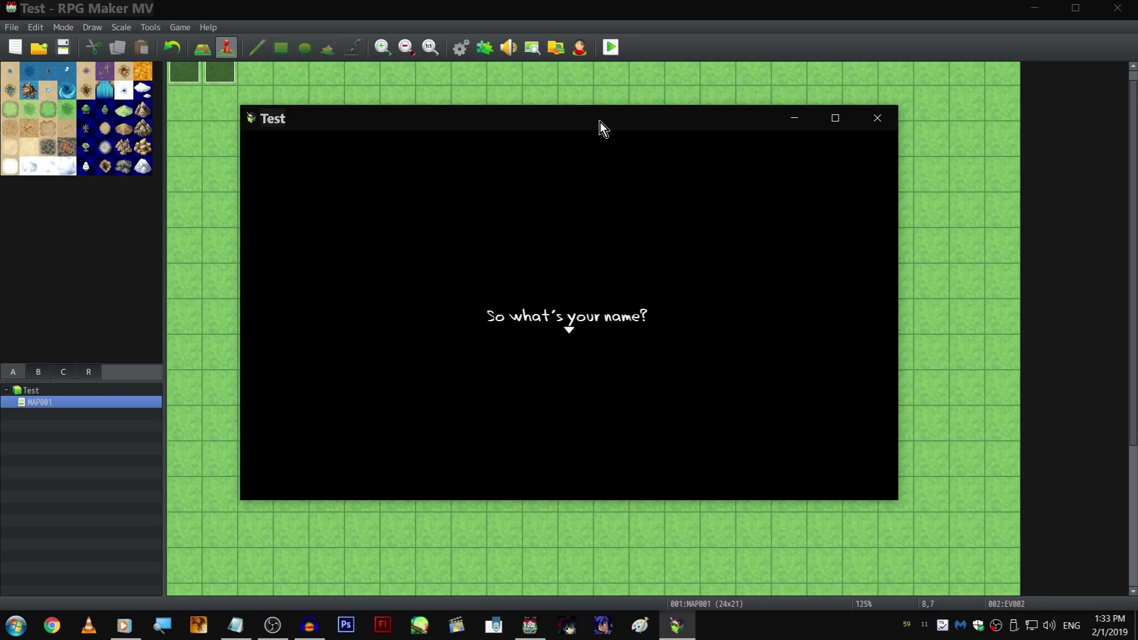
pyautogui.press('Return')
# Step: Keep the preset name "Player" on the name entry screen and continue the introduction
pyautogui.press('Return')
pyautogui.press('Escape')
pyautogui.press('Up')
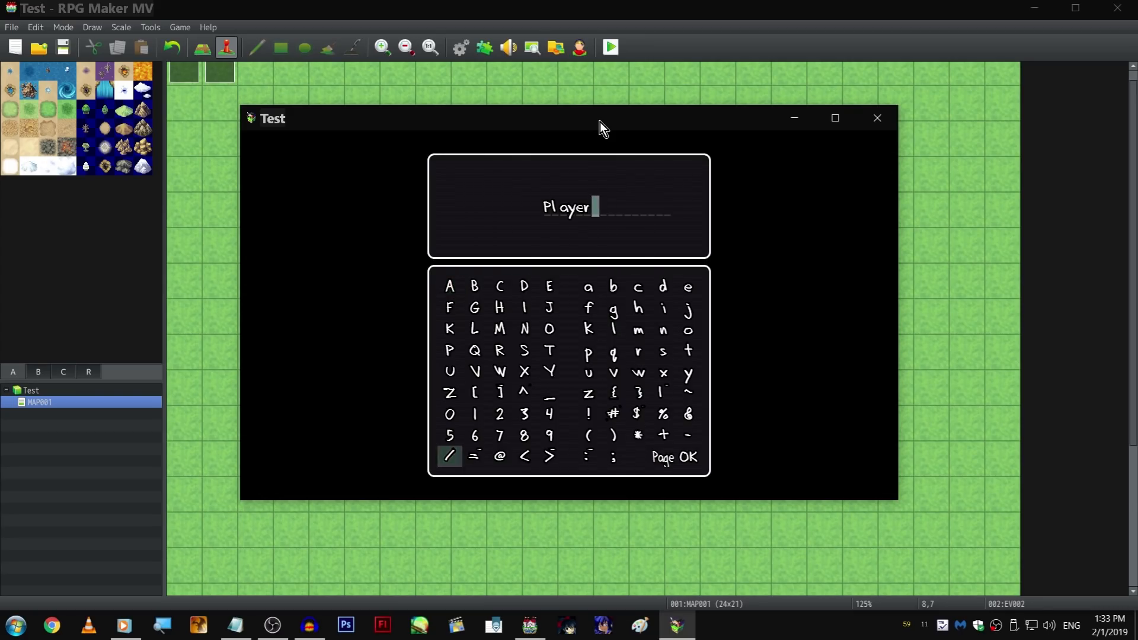
pyautogui.press('Left')
pyautogui.press('Return')
pyautogui.press('Return')
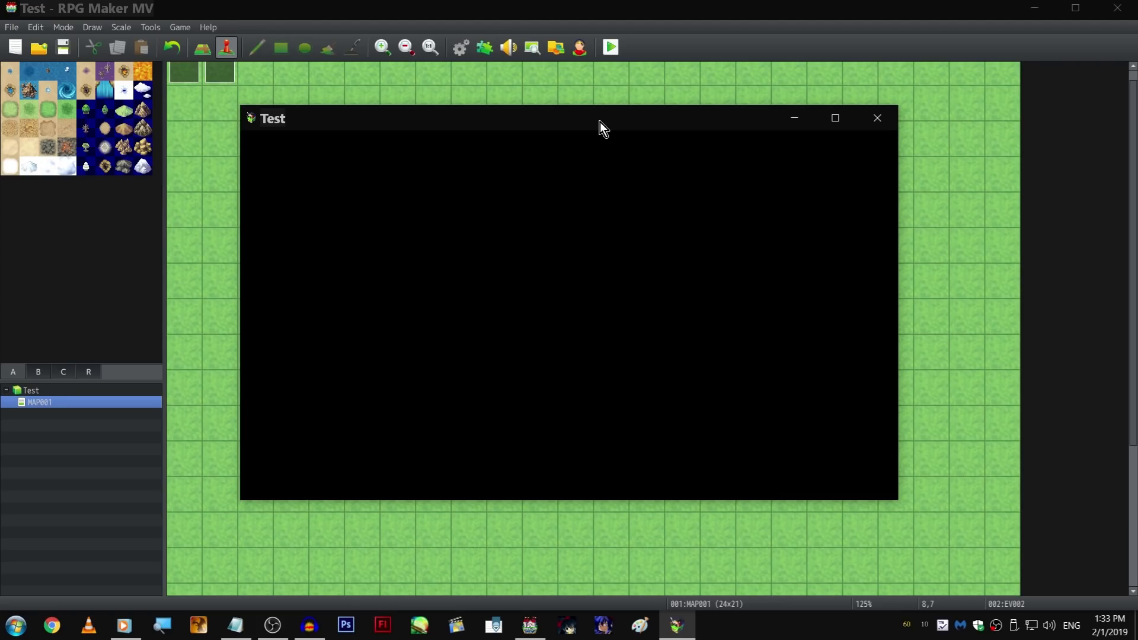
# Step: Accept the preset nickname and advance the introduction to Akira's first line in the courtyard scene
pyautogui.press('Return')
pyautogui.press('Up')
pyautogui.press('Left')
pyautogui.press('Return')
pyautogui.press('Return')
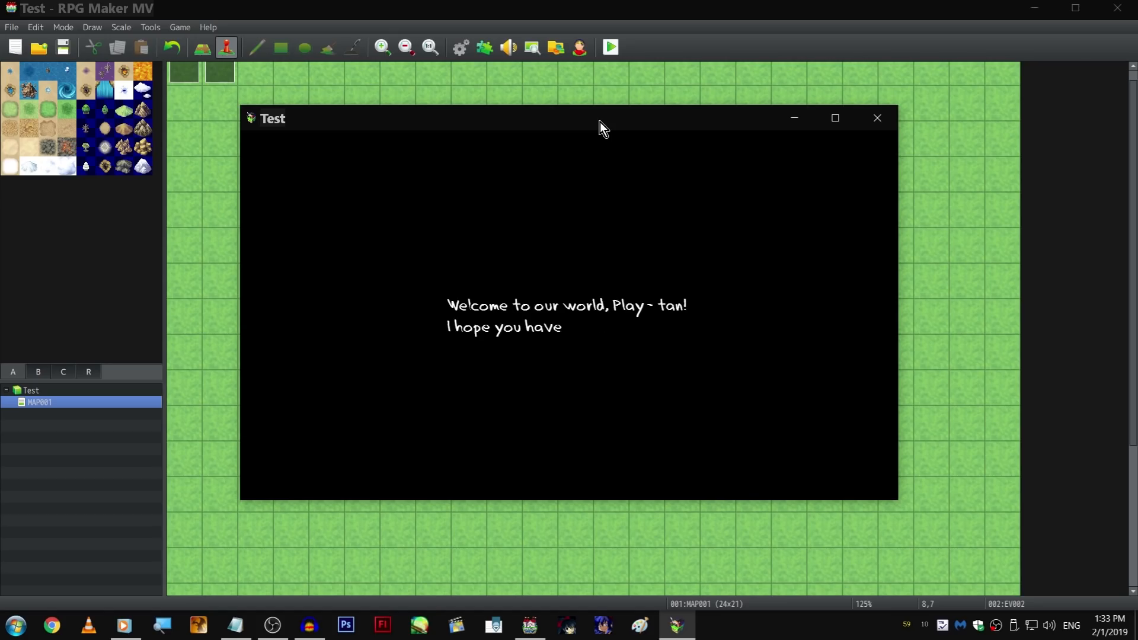
pyautogui.press('Return')
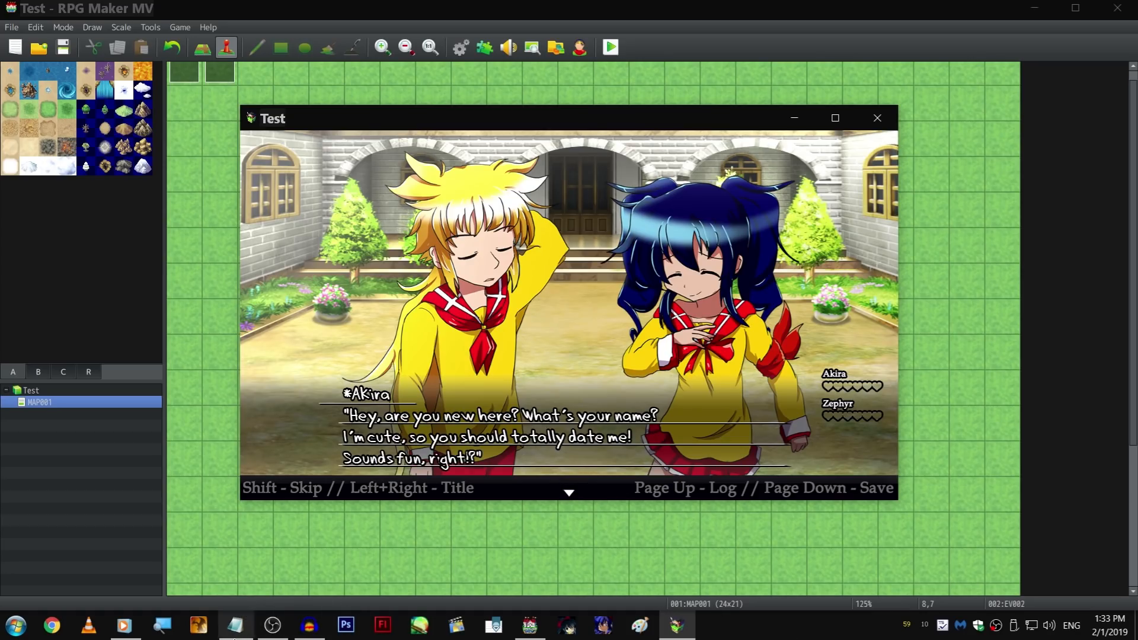
# Step: Check the mechanics note, return to the playtest, and briefly open and close the save screen
pyautogui.click(236, 625)
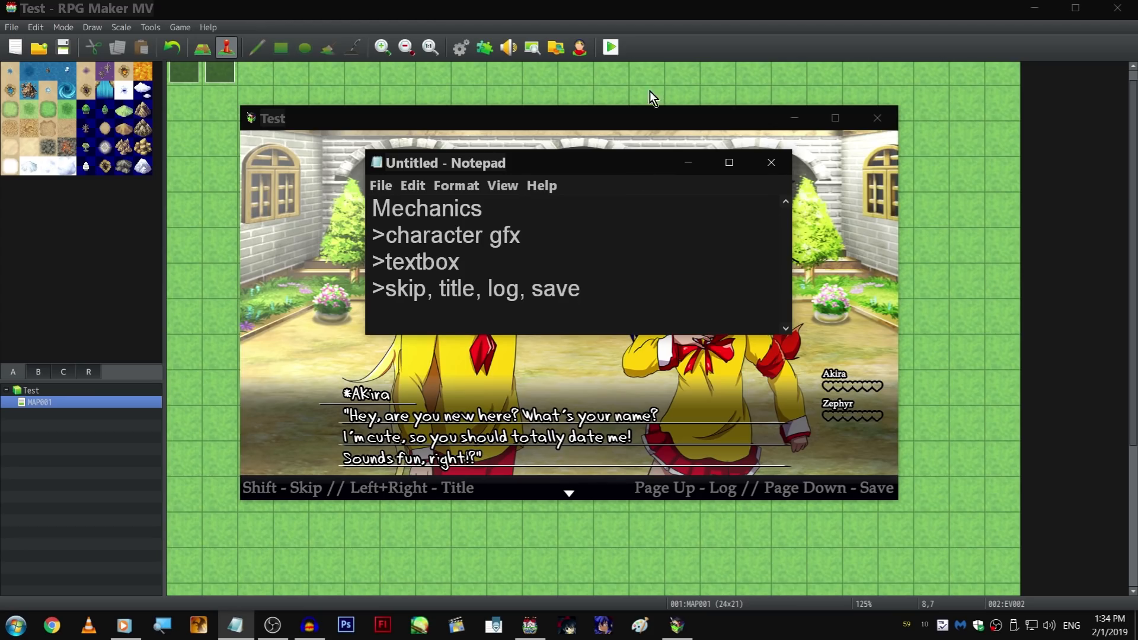
pyautogui.click(646, 116)
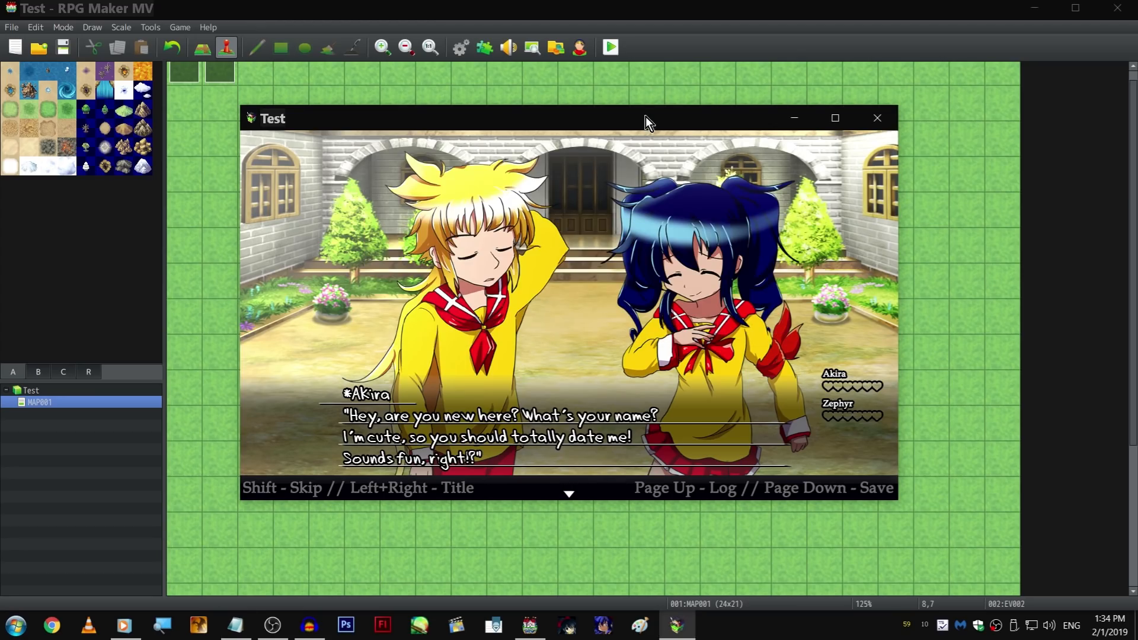
pyautogui.press('pagedown')
pyautogui.press('Escape')
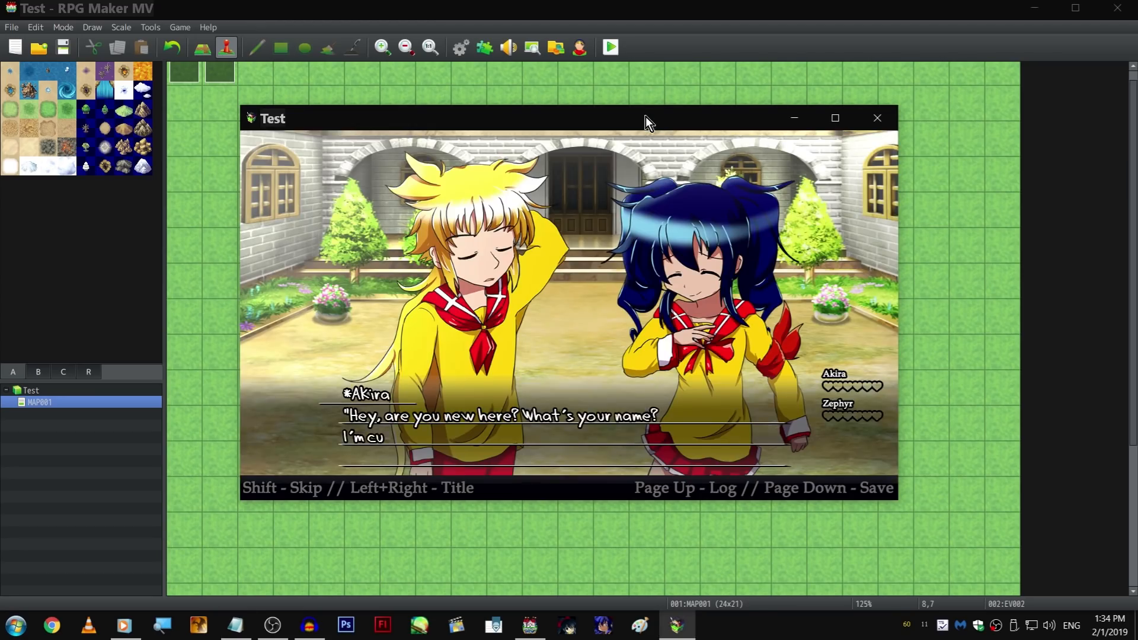
# Step: Open the message log, look through the earlier dialogue, and close the log
pyautogui.press('pageup')
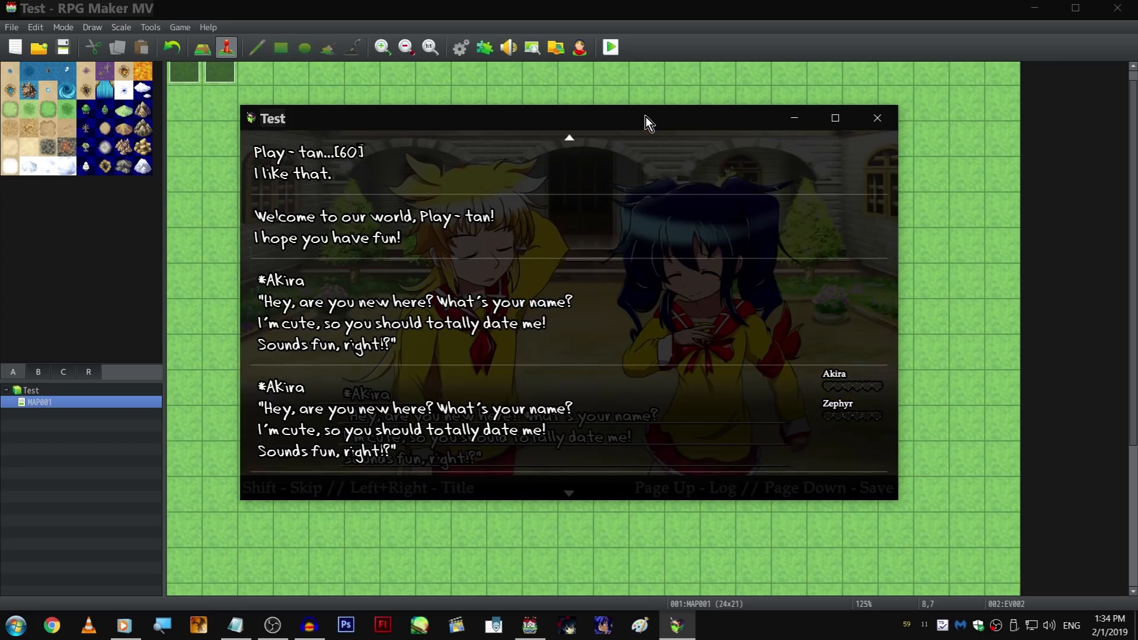
pyautogui.scroll(4, 625, 346)
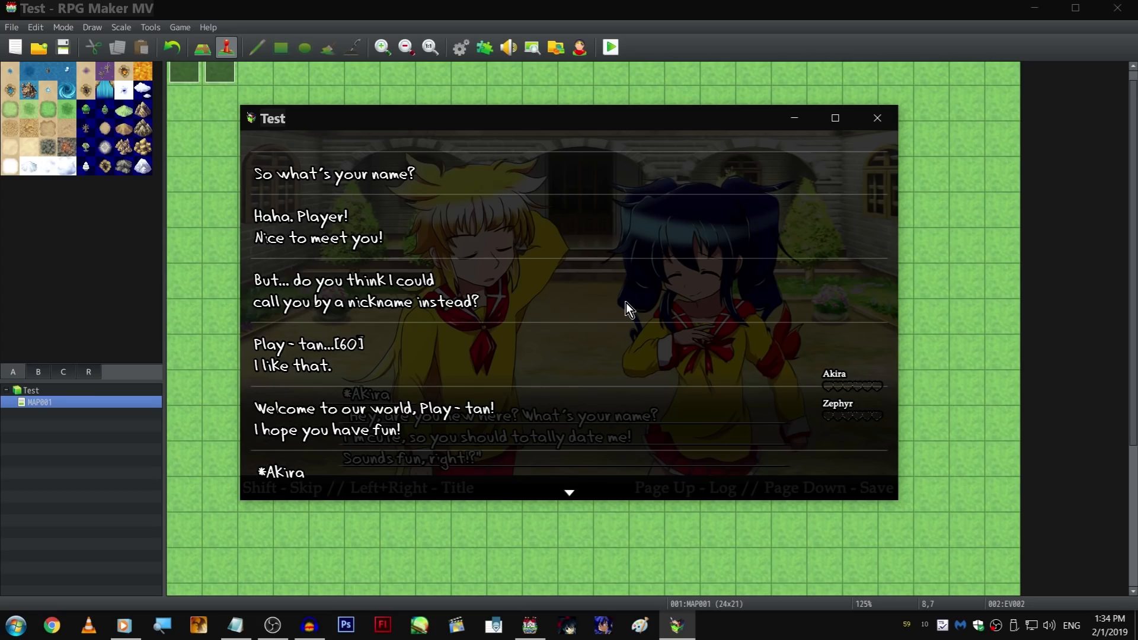
pyautogui.scroll(-5, 626, 304)
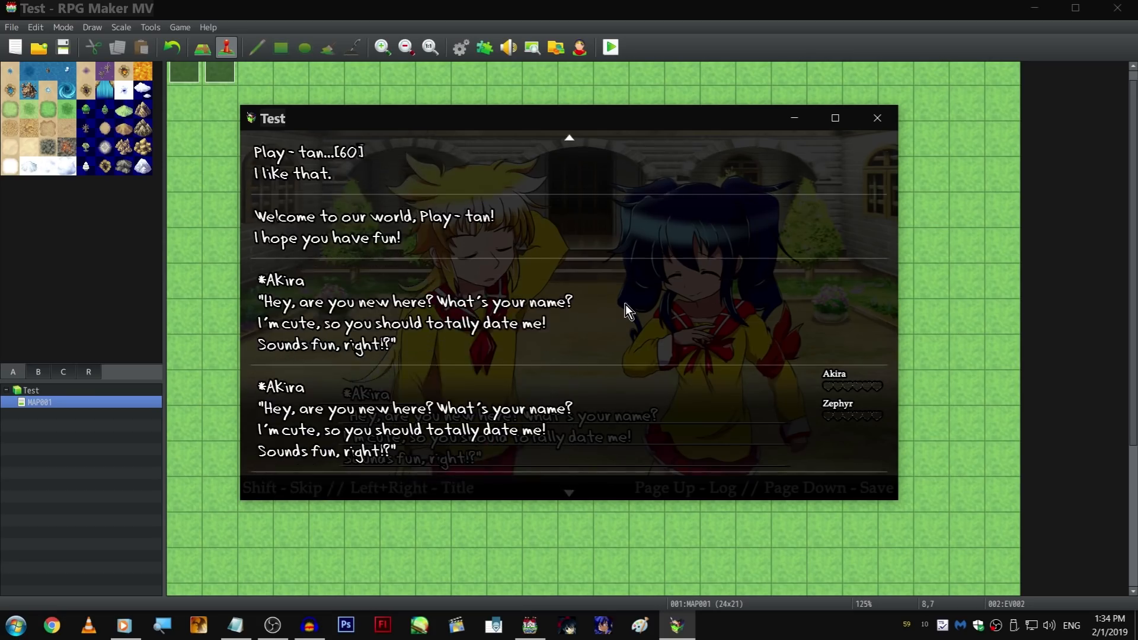
pyautogui.rightClick(624, 326)
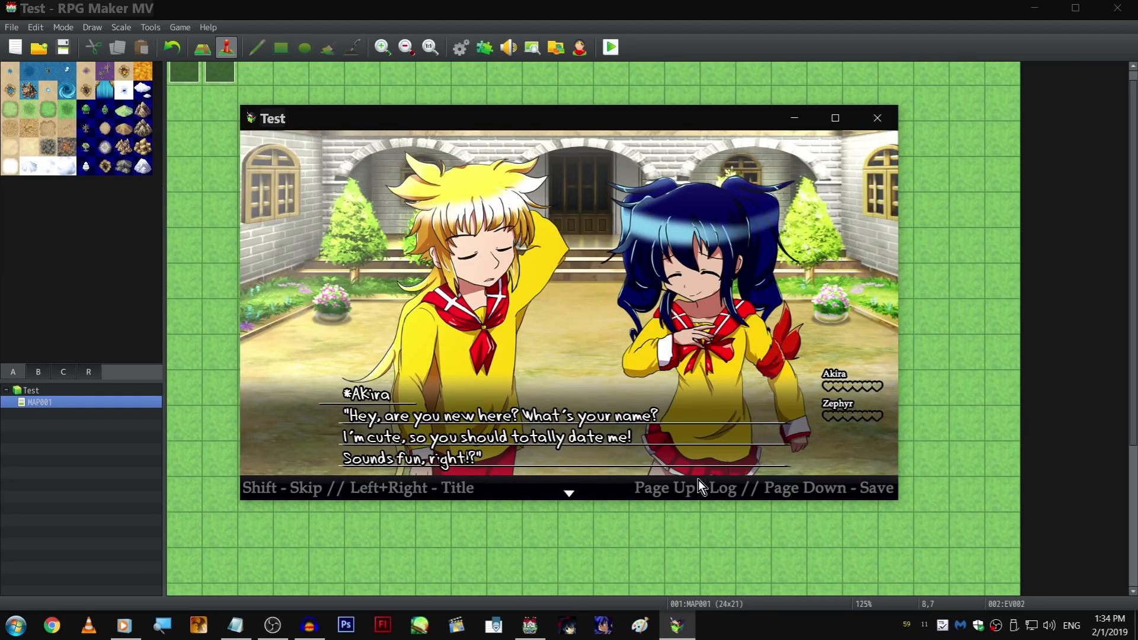
# Step: Reopen the message log by scrolling back, examine the name and nickname messages, and return to the scene
pyautogui.scroll(1, 698, 479)
pyautogui.scroll(2, 637, 336)
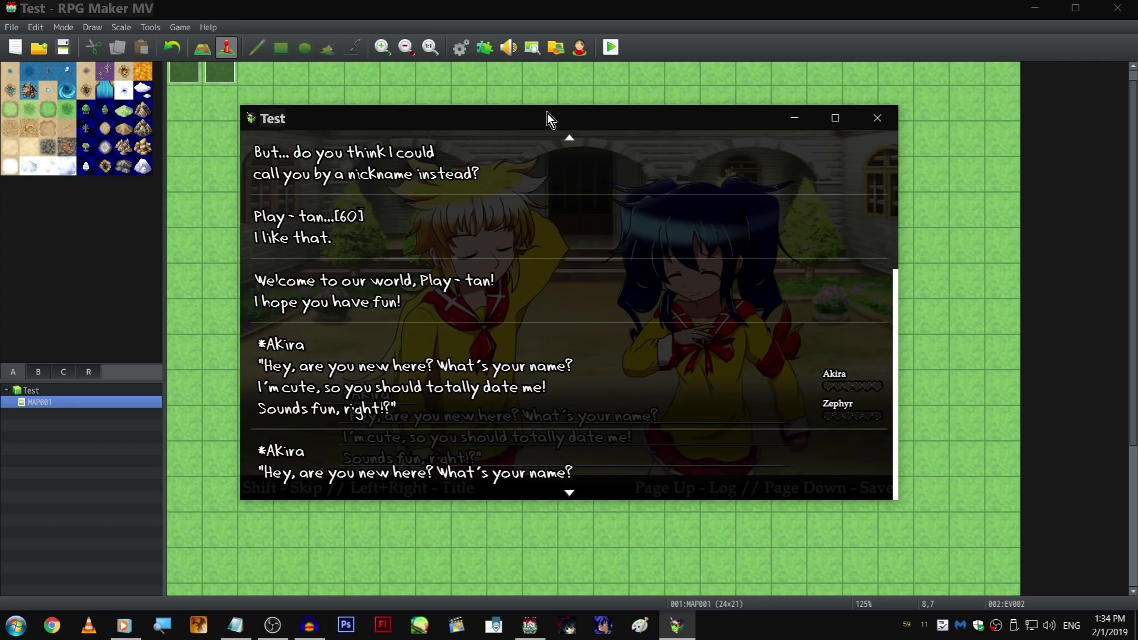
pyautogui.scroll(1, 493, 229)
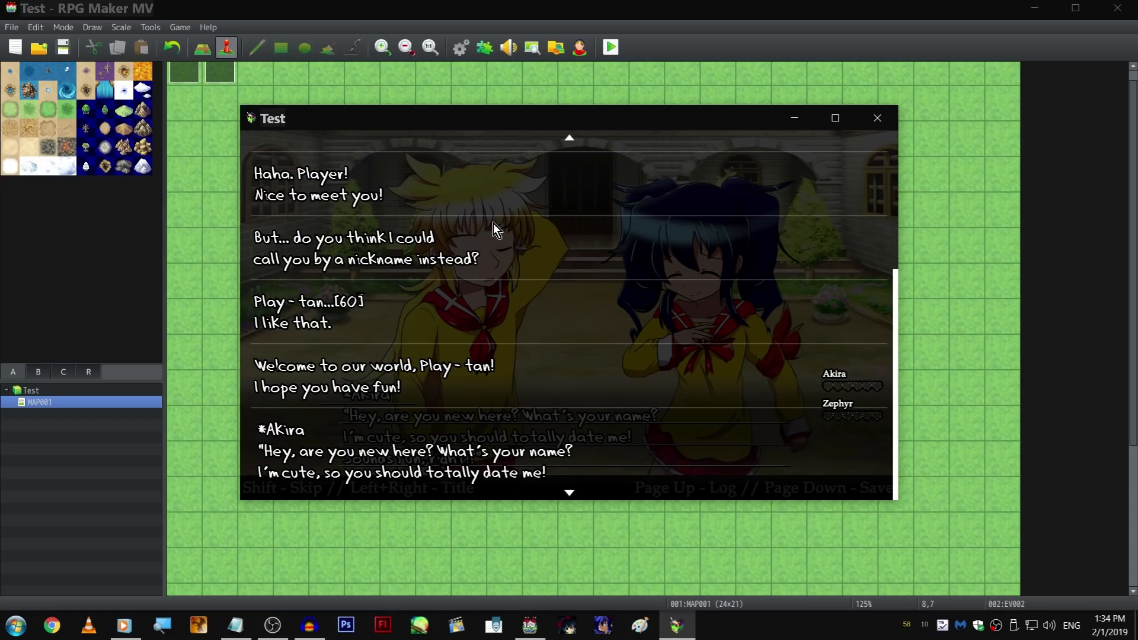
pyautogui.scroll(1, 493, 222)
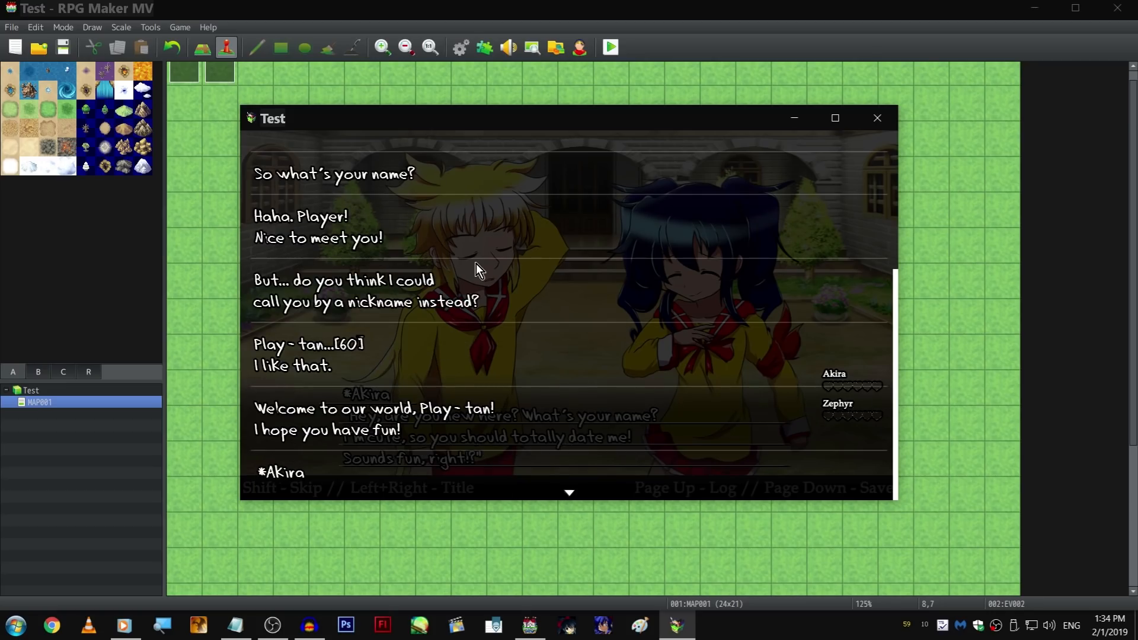
pyautogui.scroll(-1, 476, 266)
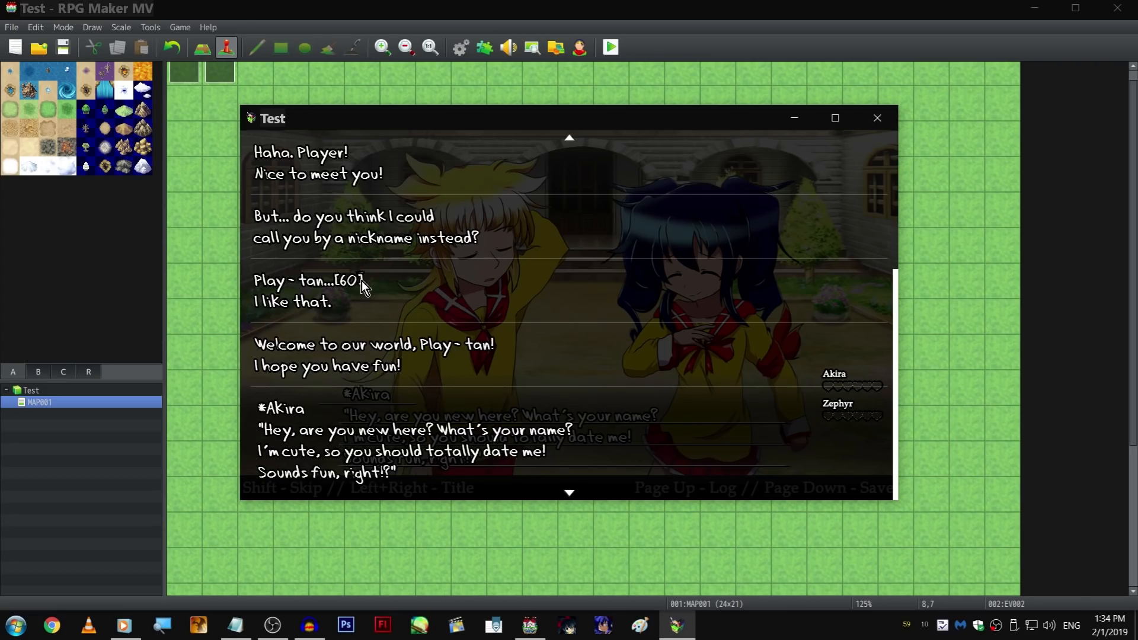
pyautogui.scroll(-1, 348, 212)
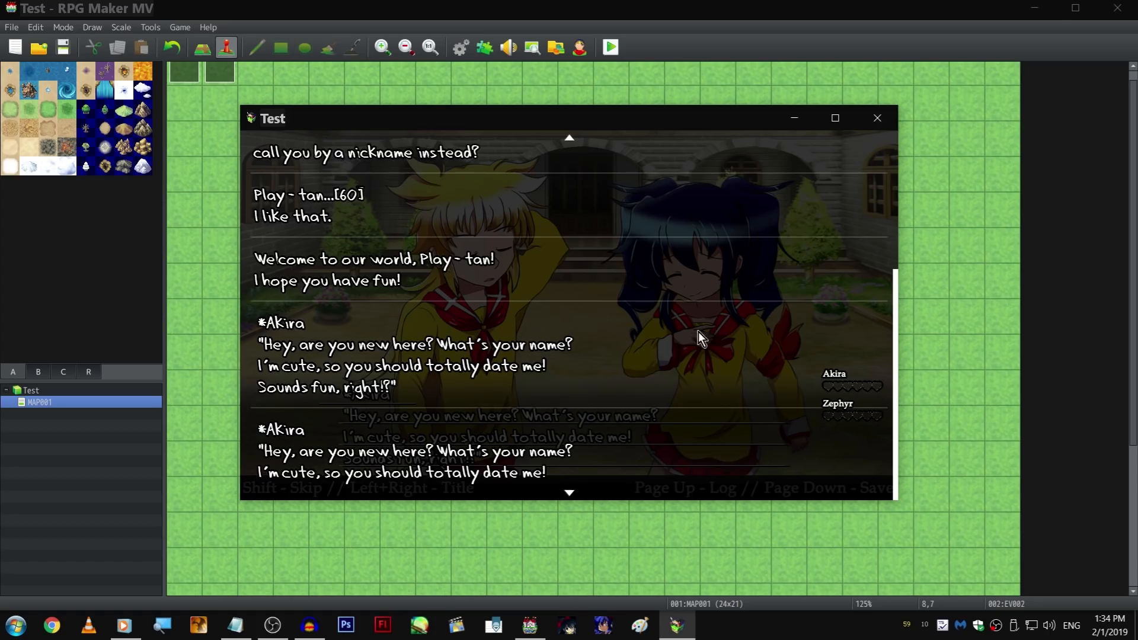
pyautogui.press('Escape')
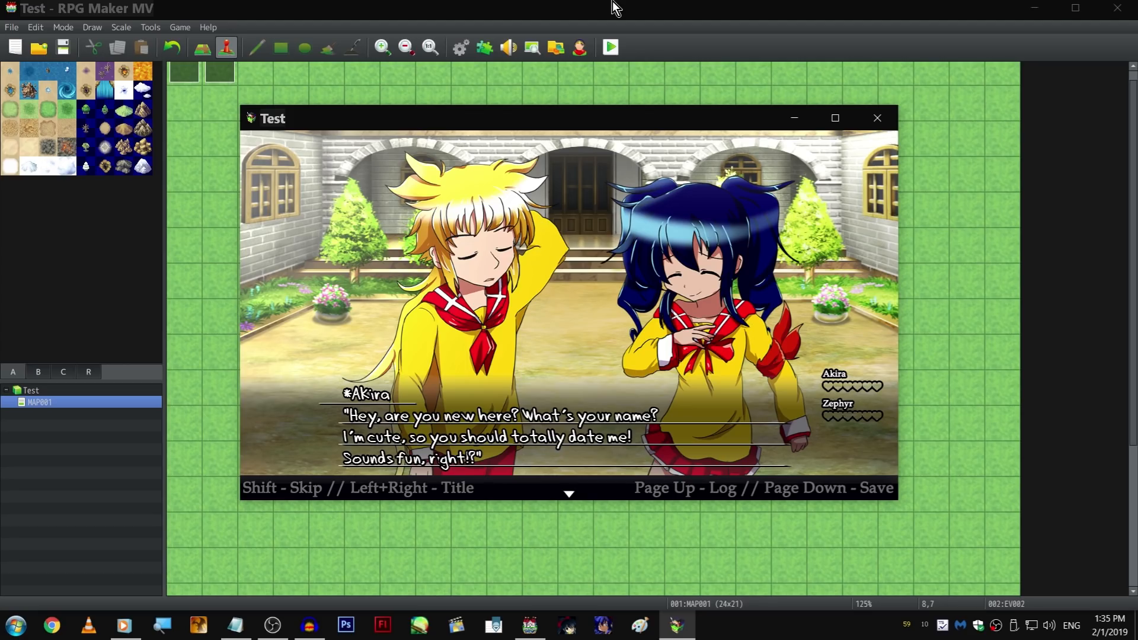
# Step: Open the save screen and save the progress in File 14
pyautogui.press('pagedown')
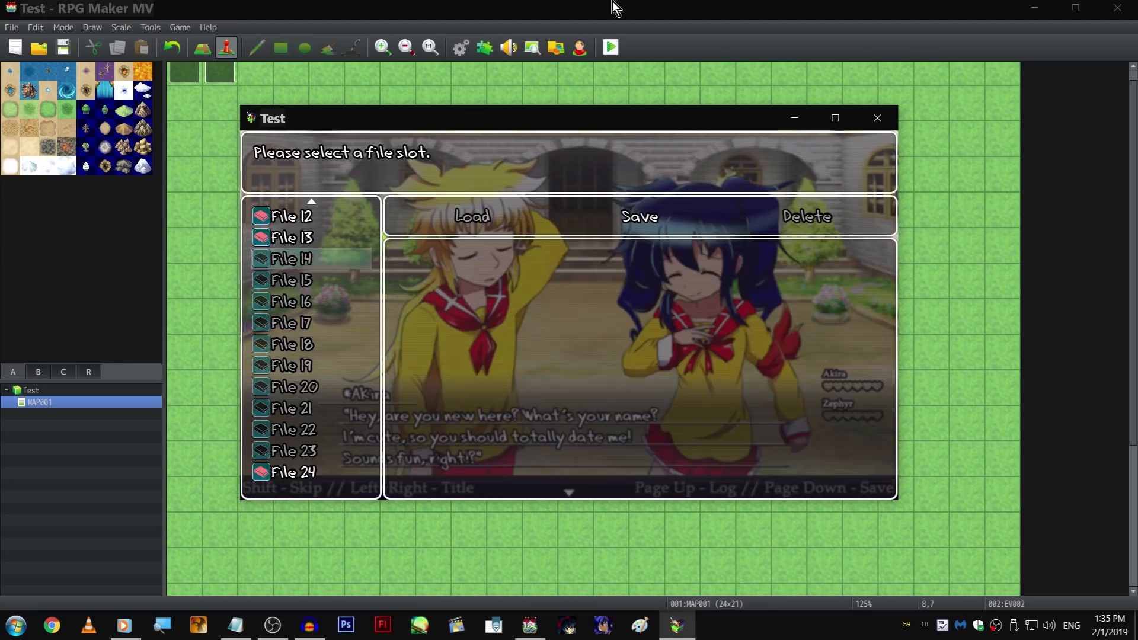
pyautogui.press('Return')
pyautogui.press('Return')
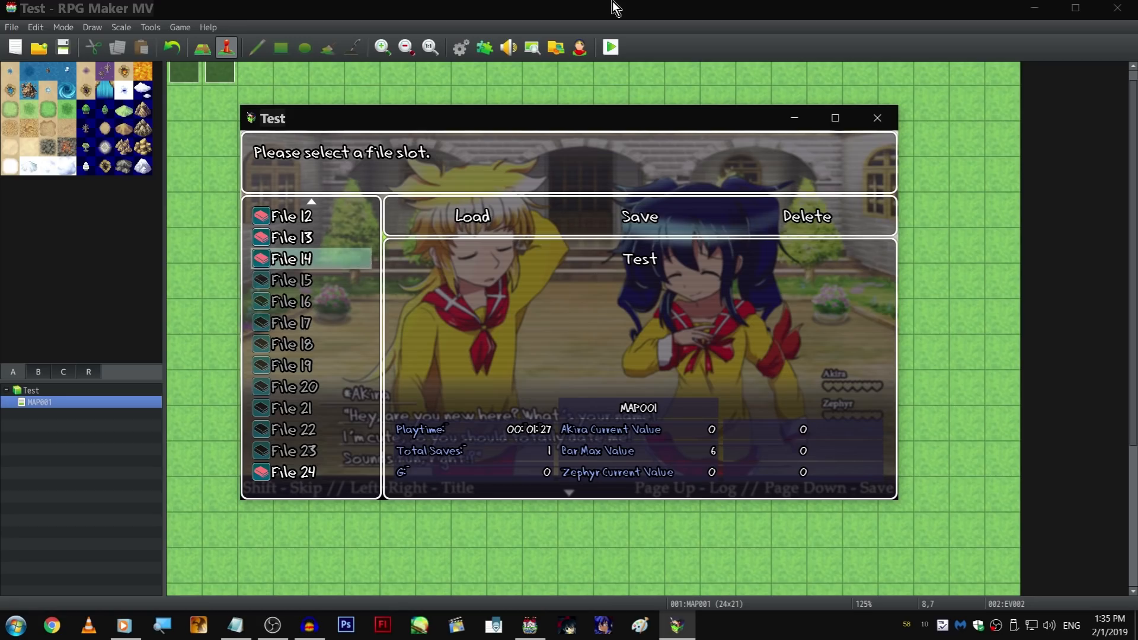
# Step: Browse the list of save slots, examining both the used files and the empty ones
pyautogui.press('Up')
pyautogui.press('Up')
pyautogui.press('Up')
pyautogui.press('Up')
pyautogui.press('Up')
pyautogui.press('Up')
pyautogui.press('Up')
pyautogui.press('Up')
pyautogui.press('Up')
pyautogui.press('Up')
pyautogui.press('Up')
pyautogui.press('Up')
pyautogui.press('Up')
pyautogui.press('Up')
pyautogui.press('Up')
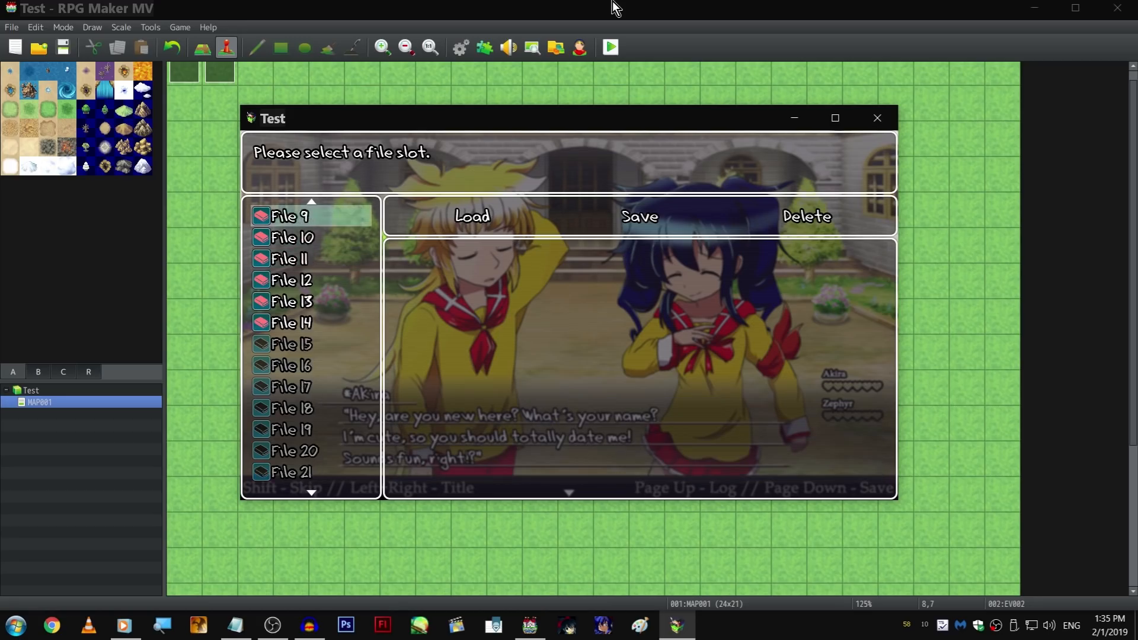
pyautogui.press('Up')
pyautogui.press('Up')
pyautogui.press('Up')
pyautogui.press('Up')
pyautogui.press('Up')
pyautogui.press('Up')
pyautogui.press('Up')
pyautogui.press('Up')
pyautogui.press('Up')
pyautogui.press('Up')
pyautogui.press('Up')
pyautogui.press('Up')
pyautogui.press('Up')
pyautogui.press('Up')
pyautogui.press('Up')
pyautogui.press('Up')
pyautogui.press('Up')
pyautogui.press('Up')
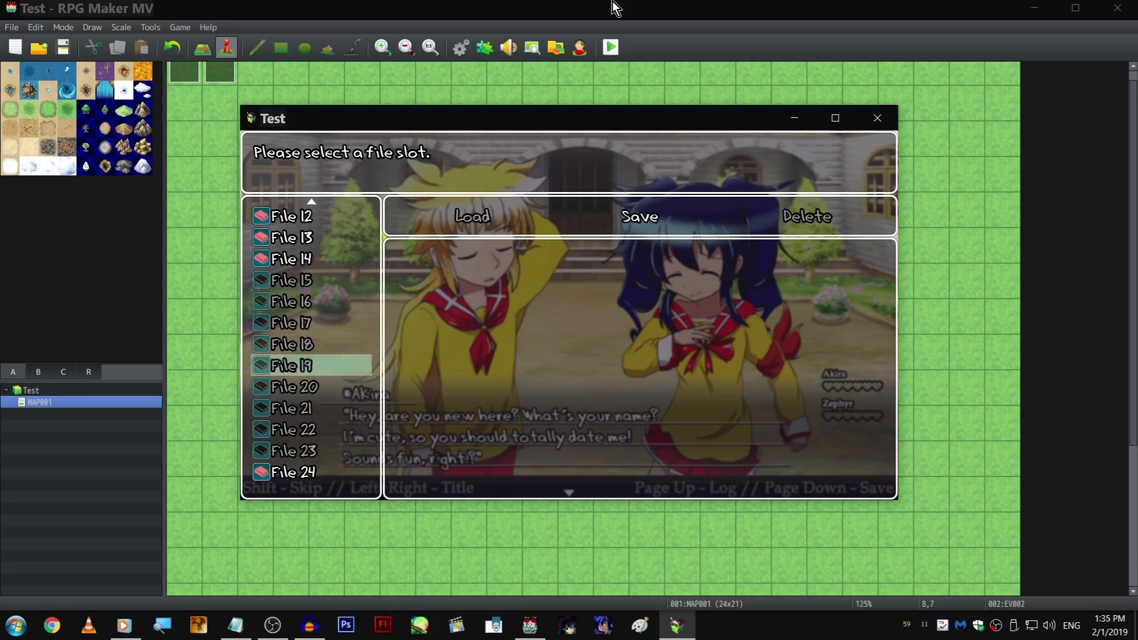
pyautogui.press('Up')
pyautogui.press('Up')
pyautogui.press('Up')
pyautogui.press('Up')
pyautogui.press('Up')
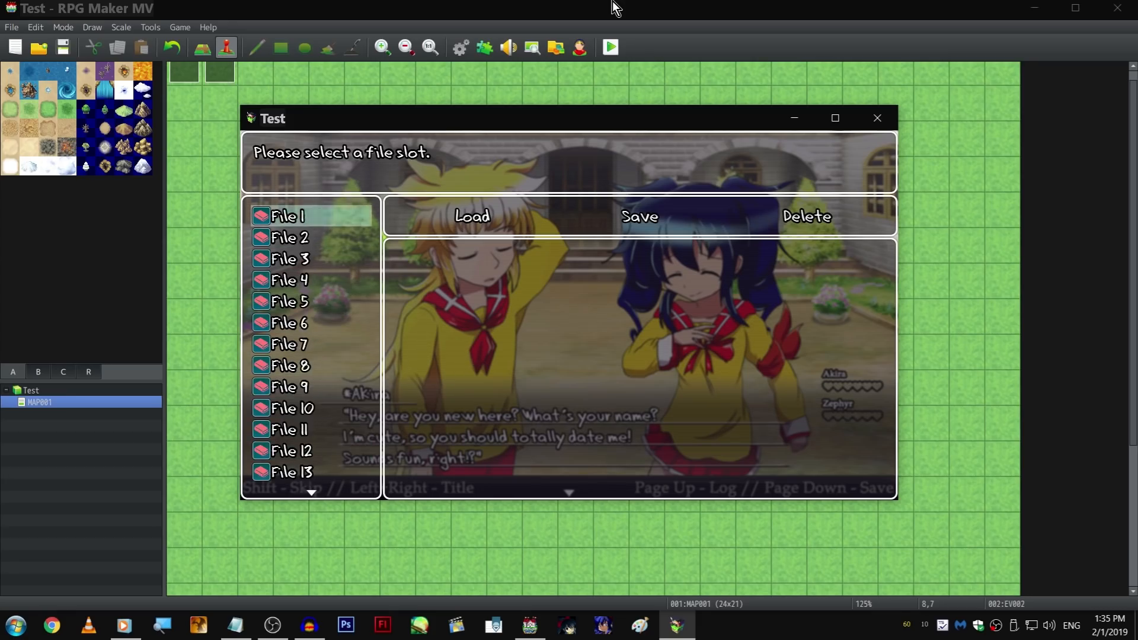
pyautogui.press('Up')
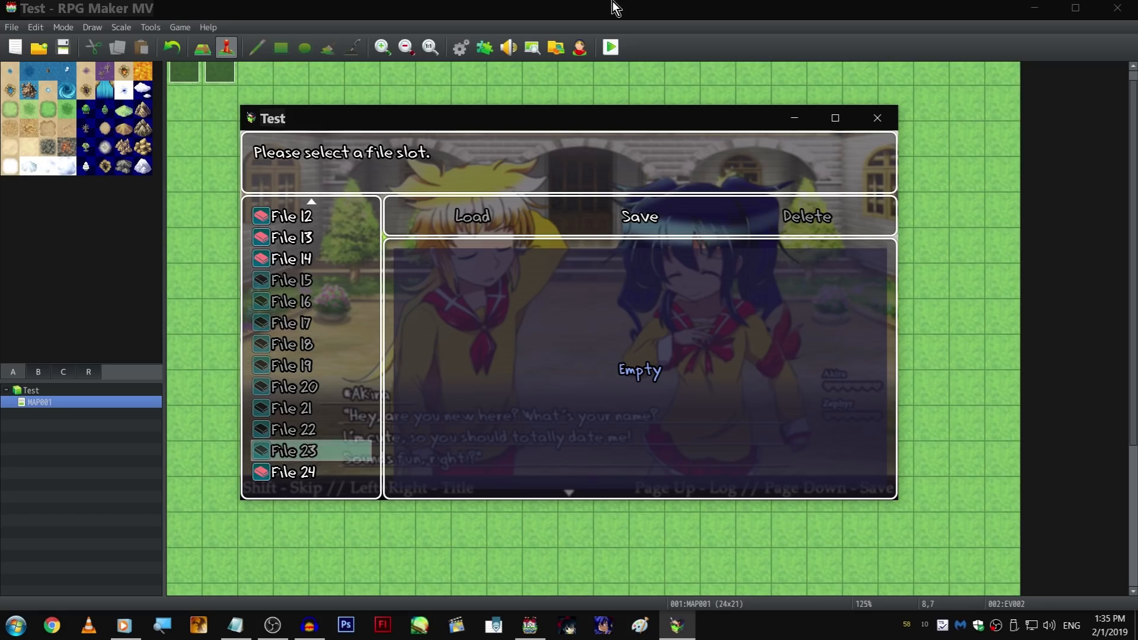
pyautogui.press('Up')
pyautogui.press('Up')
pyautogui.press('Up')
pyautogui.press('Up')
pyautogui.press('Up')
pyautogui.press('Up')
pyautogui.press('Up')
pyautogui.press('Up')
pyautogui.press('Up')
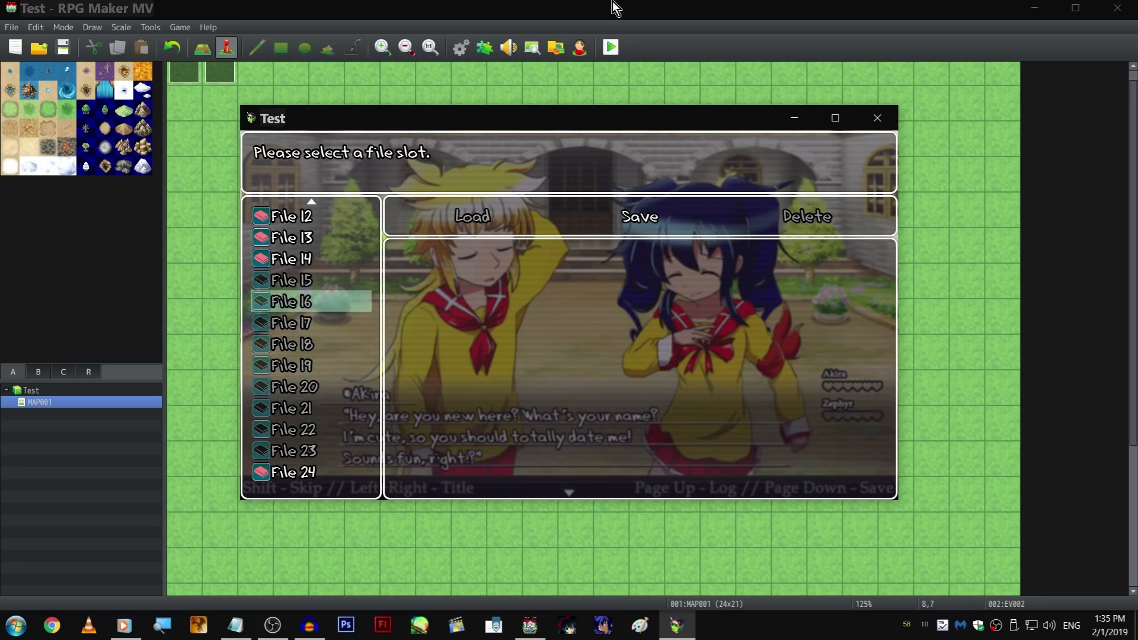
# Step: Return to the scene, advance the dialogue to Zephyr's "W- what did you just say!?" and briefly check the message log
pyautogui.press('Return')
pyautogui.press('Left')
pyautogui.press('Return')
pyautogui.press('Return')
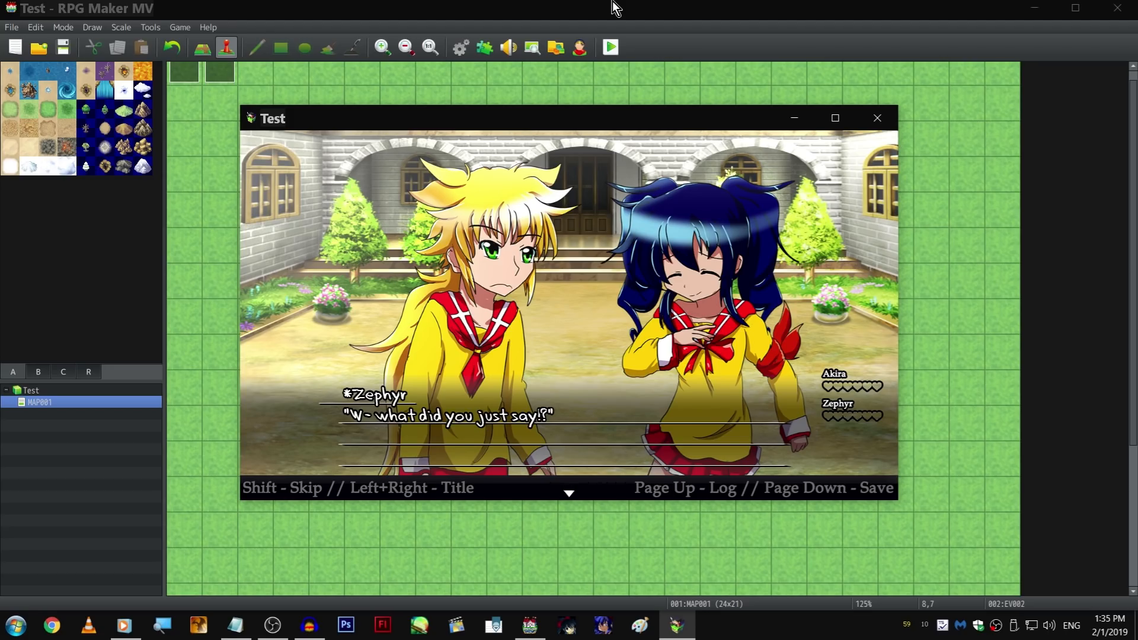
pyautogui.press('pageup')
pyautogui.press('Escape')
# Step: Add the entry ">love points!<3" below the skip, title, log, save line in the mechanics note
pyautogui.click(235, 625)
pyautogui.click(681, 274)
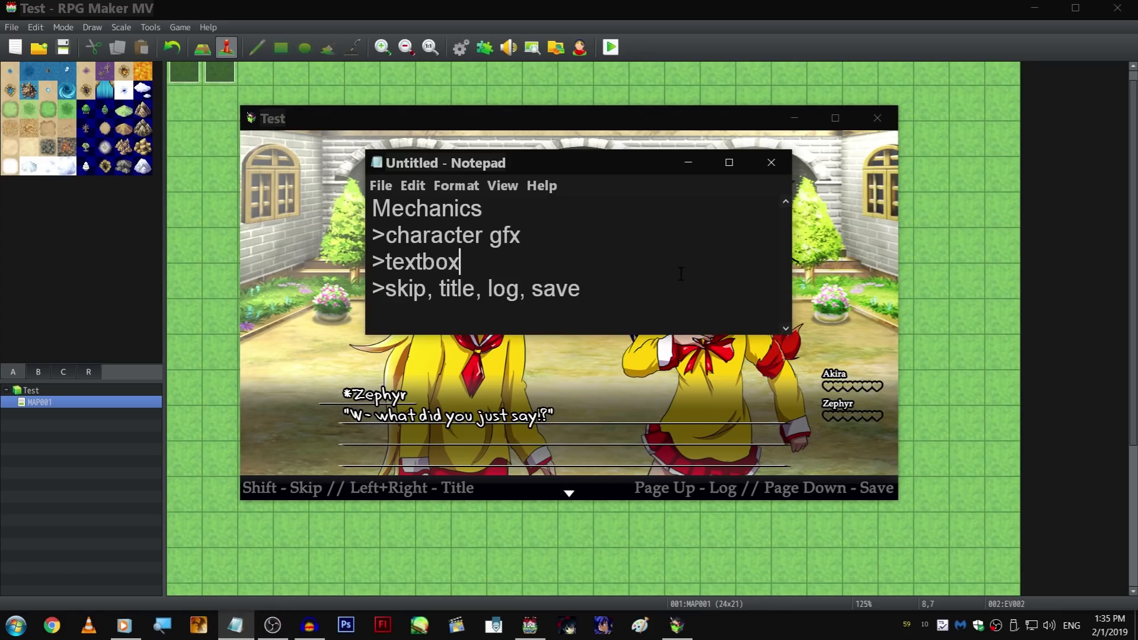
pyautogui.press('Down')
pyautogui.press('Right')
pyautogui.press('Right')
pyautogui.press('Right')
pyautogui.press('Right')
pyautogui.press('Right')
pyautogui.press('End')
pyautogui.press('Return')
pyautogui.write('>')
pyautogui.write('love points!')
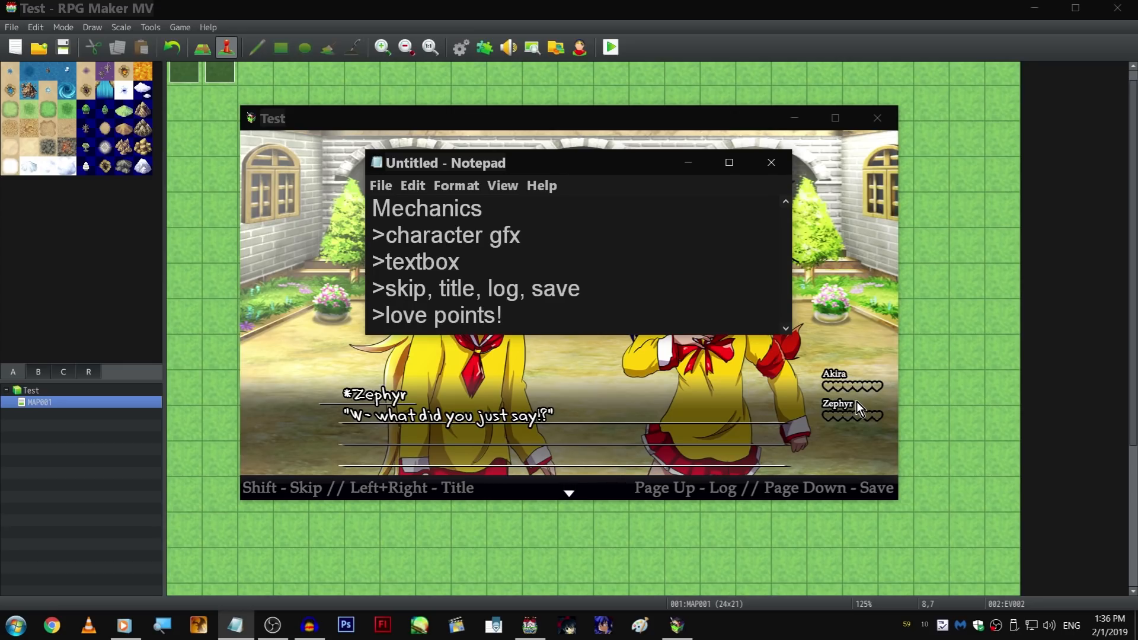
pyautogui.write('<3')
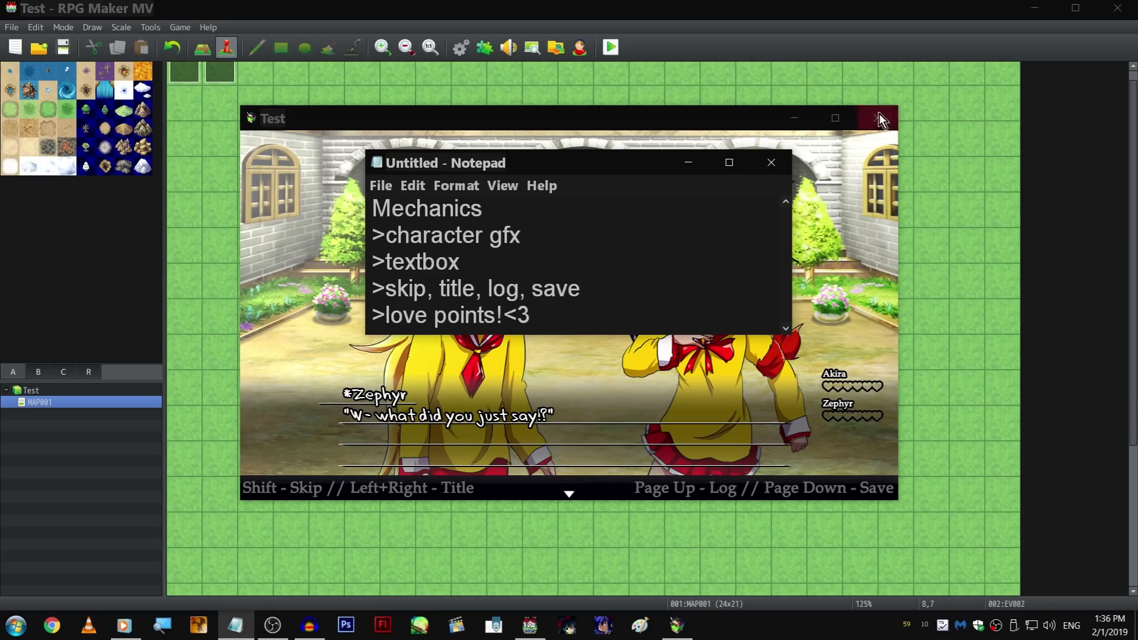
# Step: Make the note window slightly taller and add the entry ">choicesesss!" below the love points line
pyautogui.moveTo(618, 152)
pyautogui.mouseDown()
pyautogui.moveTo(615, 127)
pyautogui.moveTo(618, 137)
pyautogui.mouseUp()
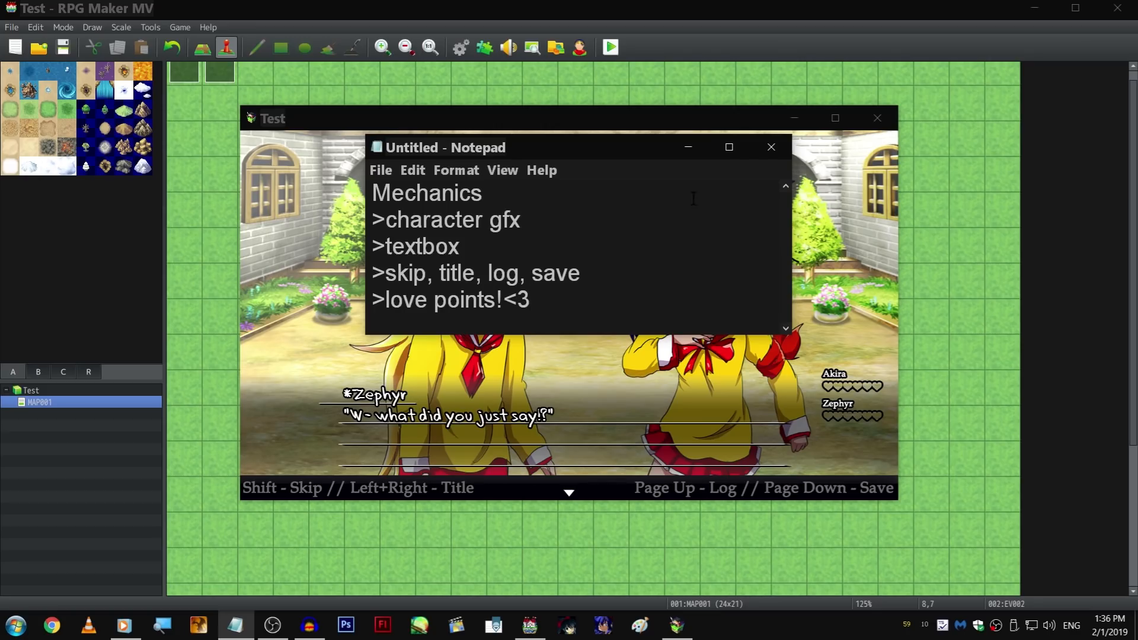
pyautogui.press('Return')
pyautogui.rightClick(781, 336)
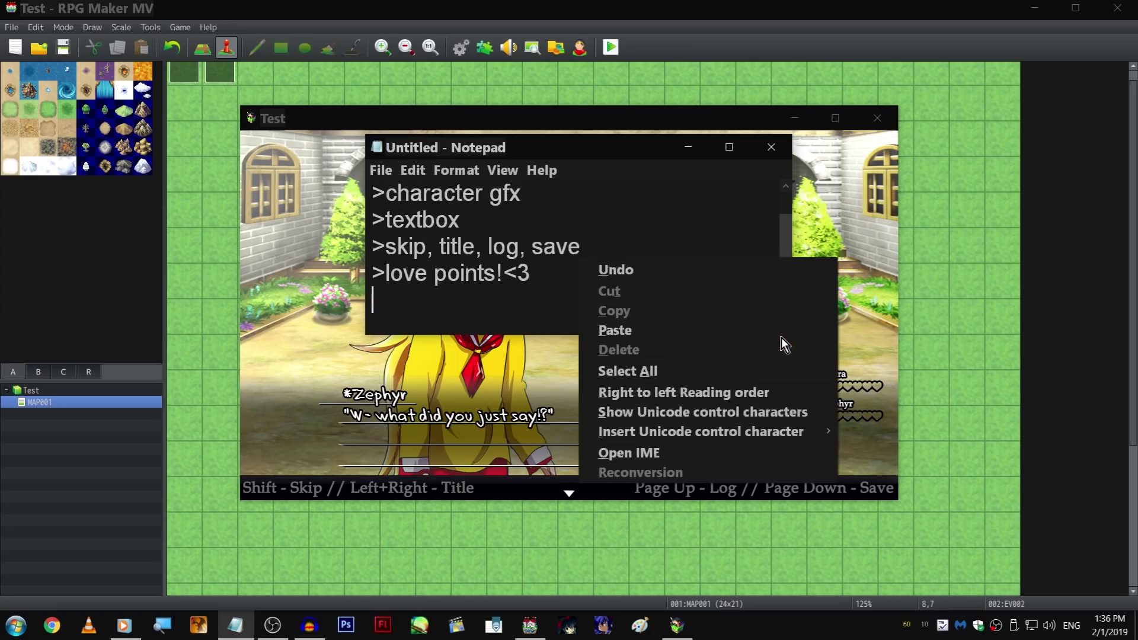
pyautogui.press('Escape')
pyautogui.write('>choicesesss!')
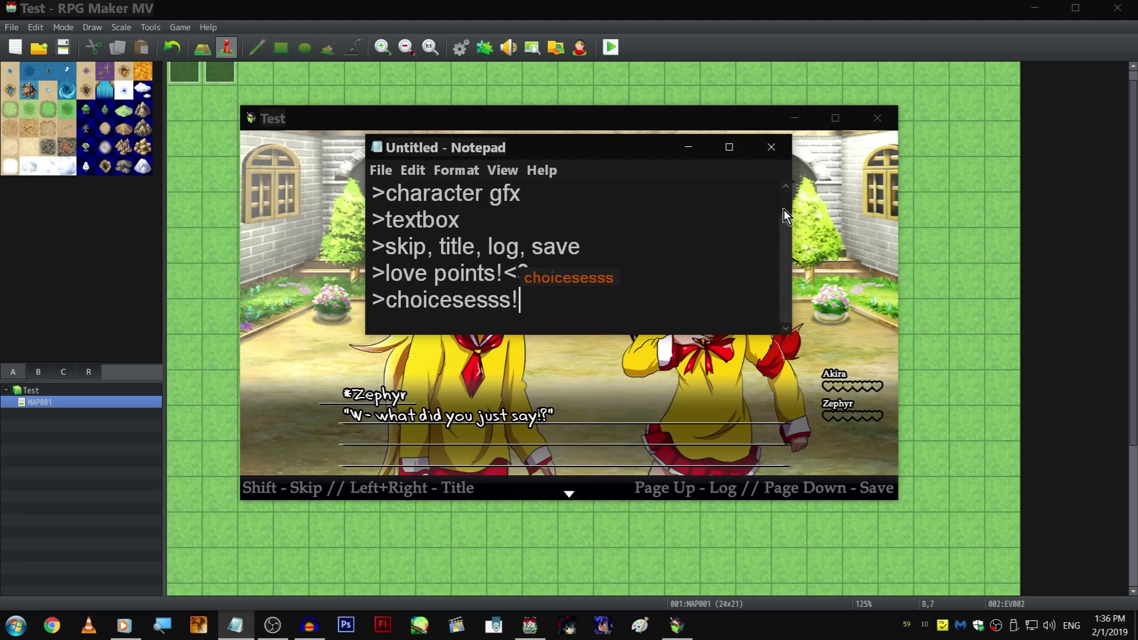
# Step: Switch back to the playtest and advance past Zephyr's line to the timed choice between Ok, No and What
pyautogui.click(765, 372)
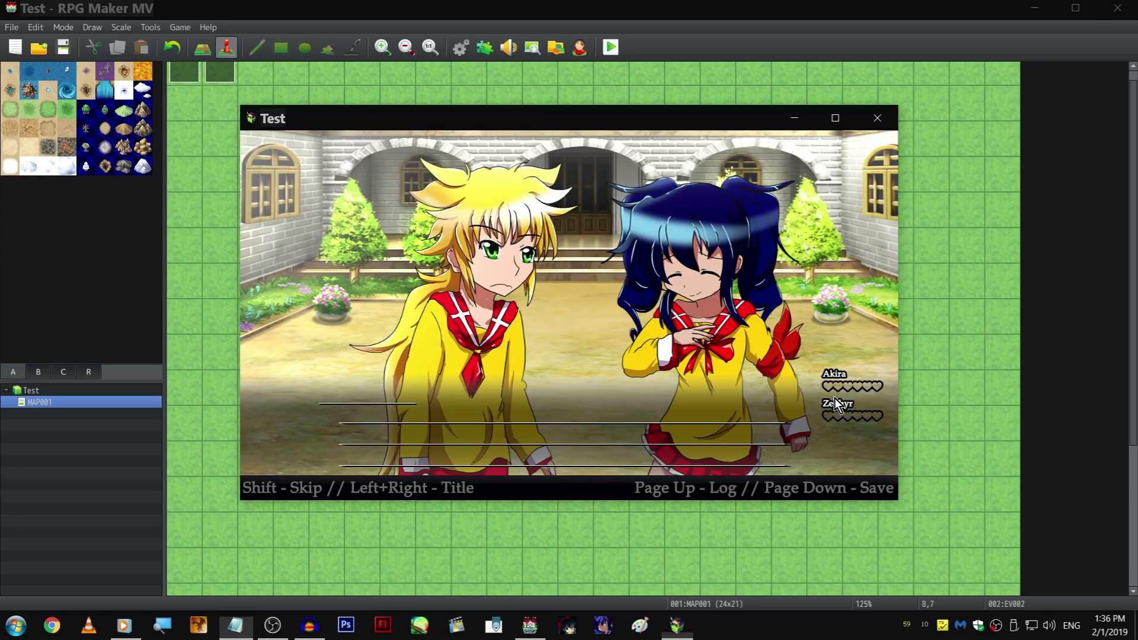
pyautogui.click(835, 397)
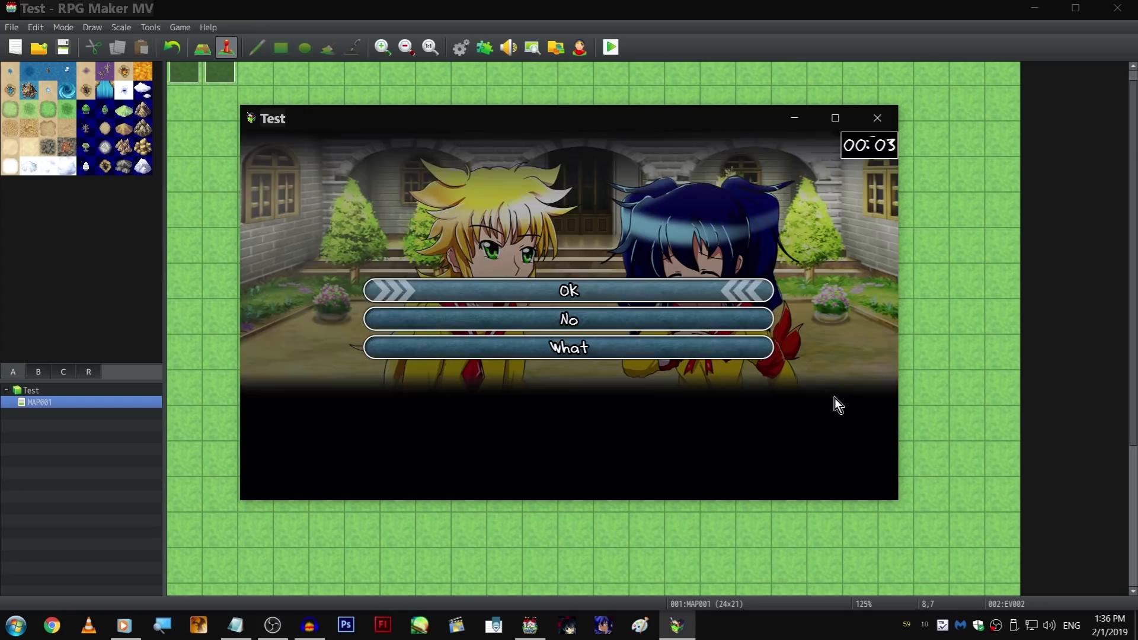
# Step: Pick Ok in the timed choice and start a new ">" entry below the choices line in the mechanics note
pyautogui.click(834, 397)
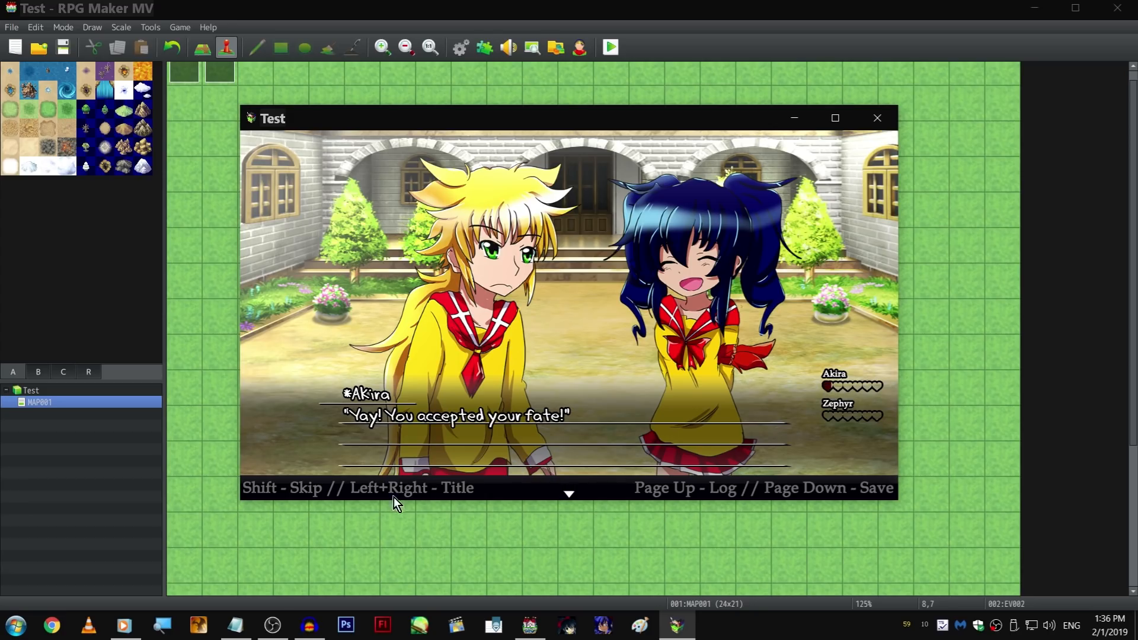
pyautogui.click(236, 625)
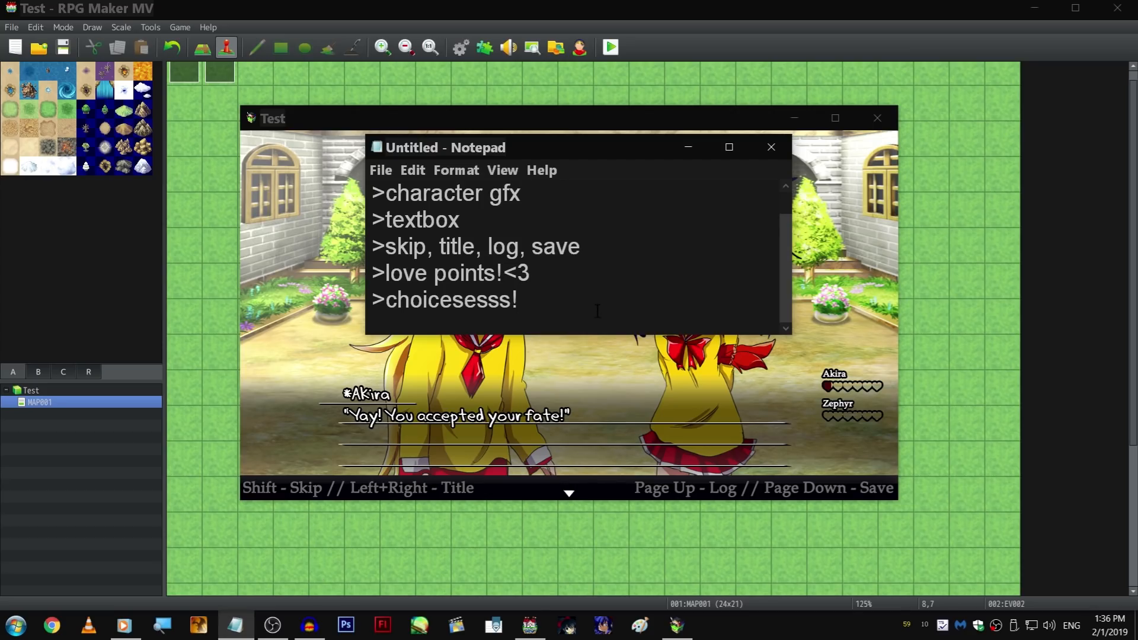
pyautogui.press('Return')
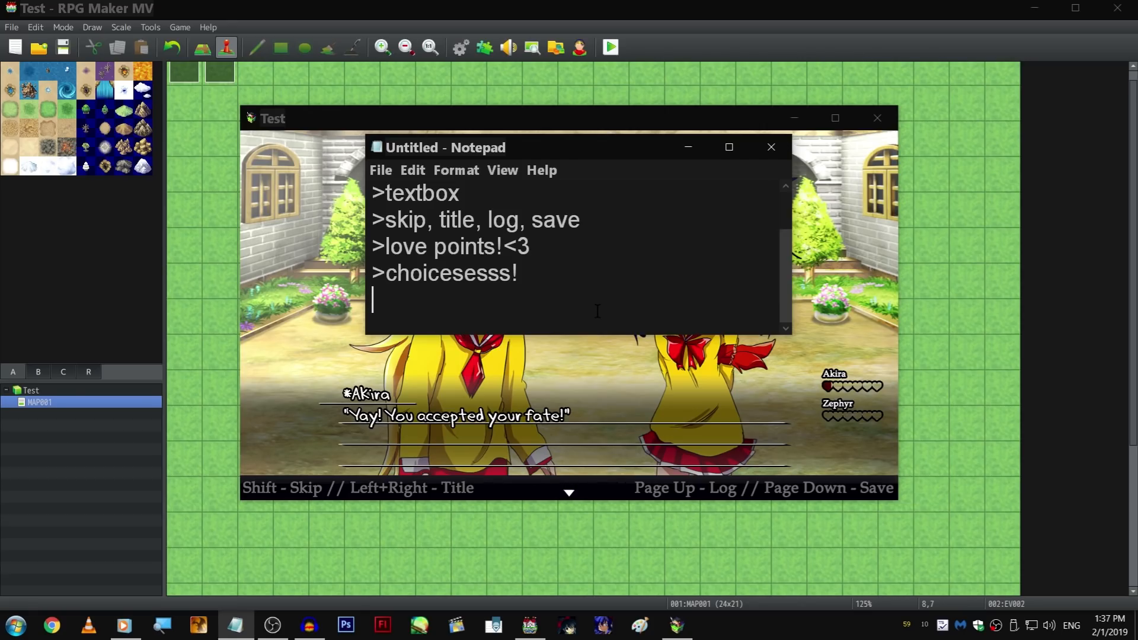
pyautogui.write('>')
# Step: Return to the playtest, advance to the timed choice again, let its timer run out and continue to Akira's opening question
pyautogui.hotkey('alt', 'Tab')
pyautogui.press('Return')
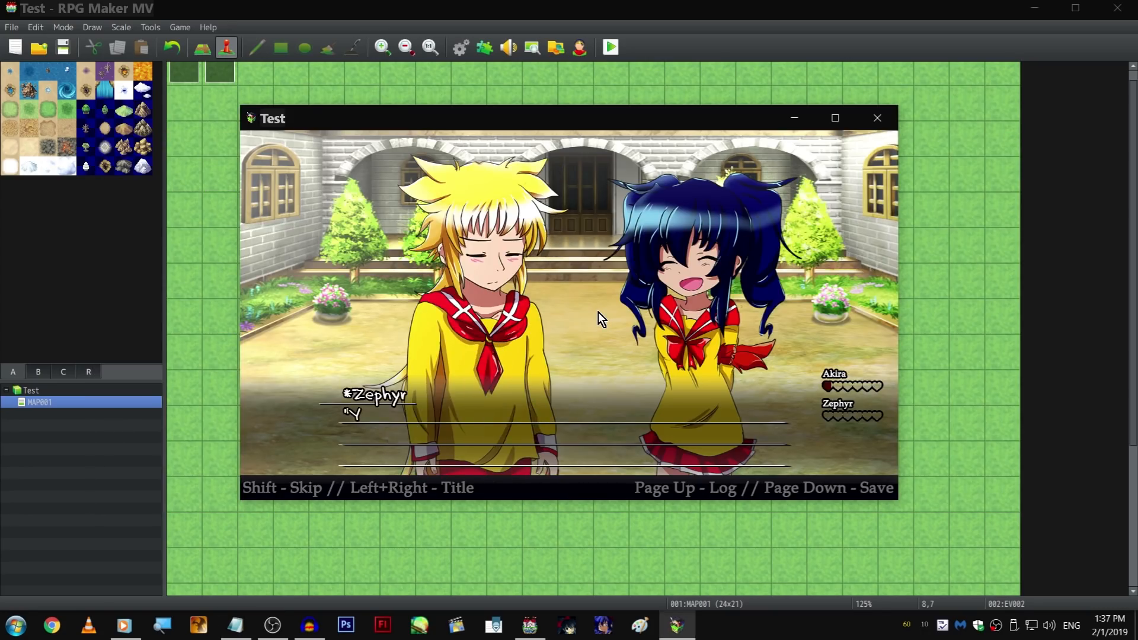
pyautogui.press('Return')
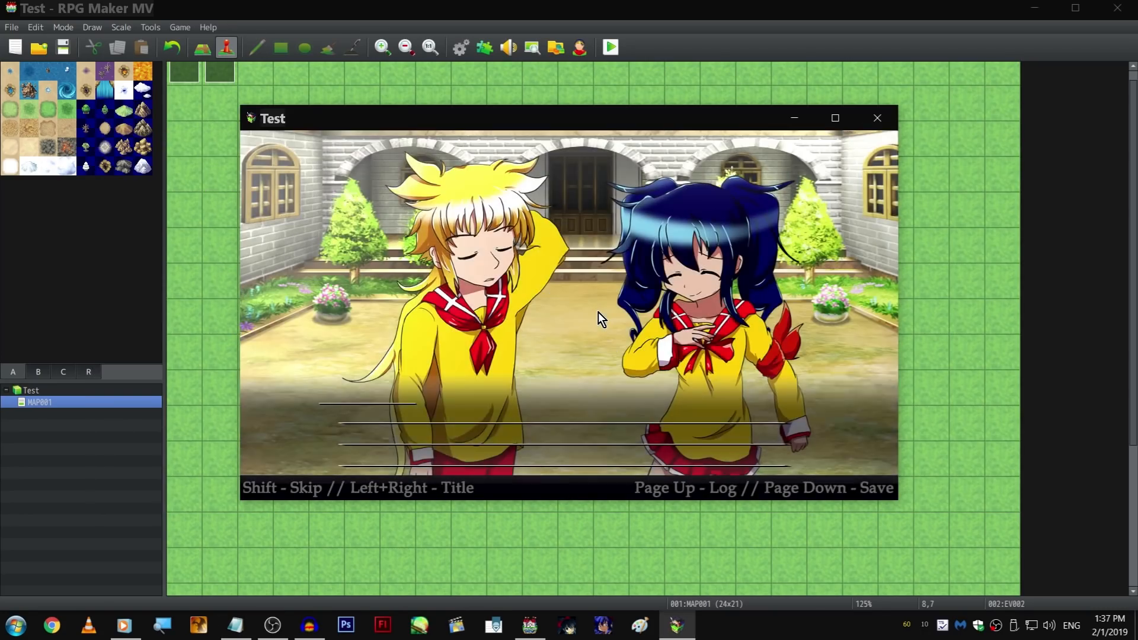
pyautogui.press('Return')
pyautogui.press('Return')
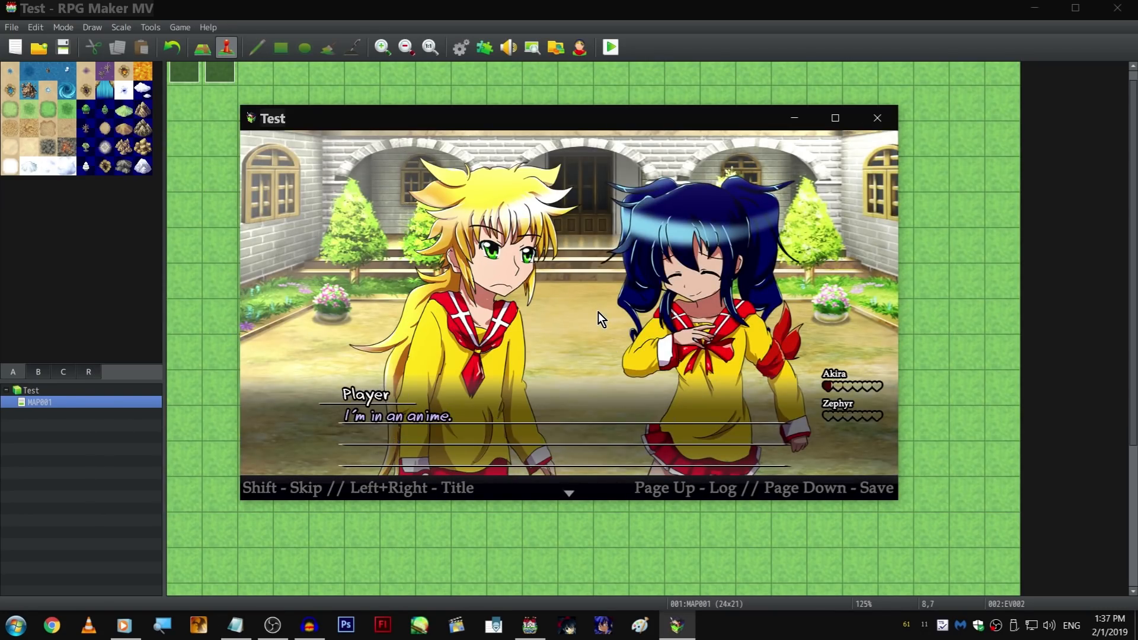
pyautogui.press('Return')
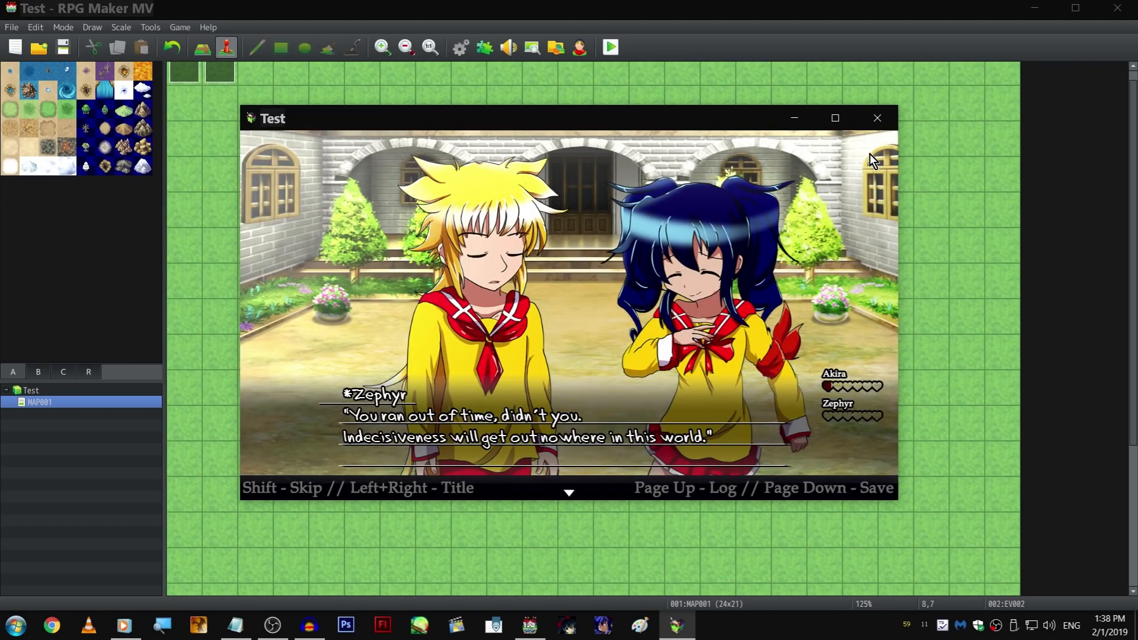
pyautogui.press('Return')
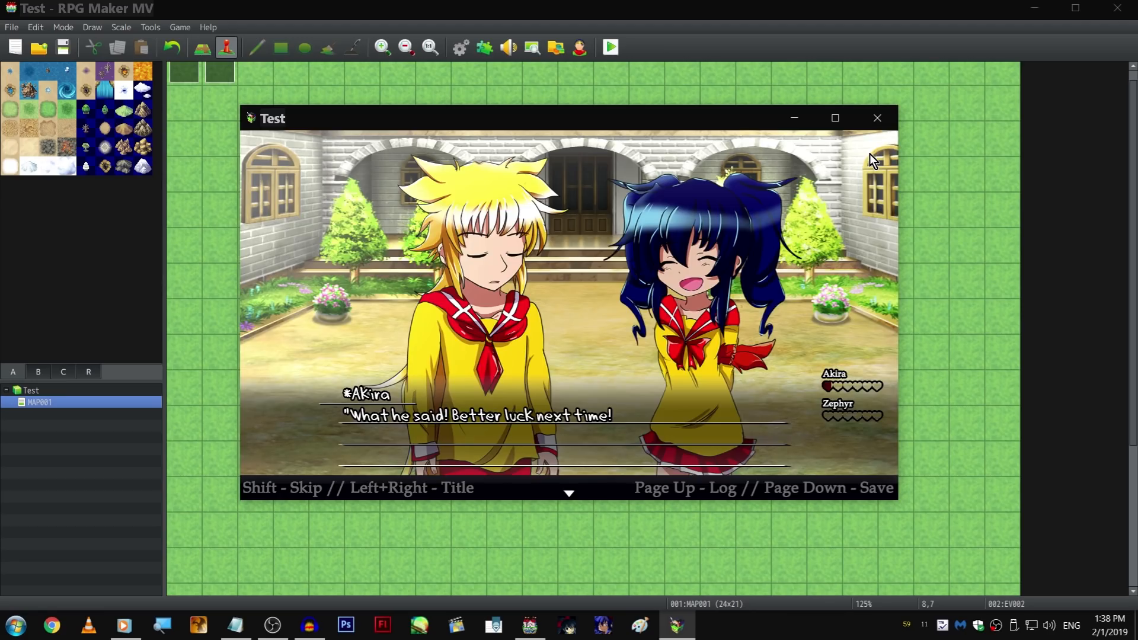
pyautogui.press('Return')
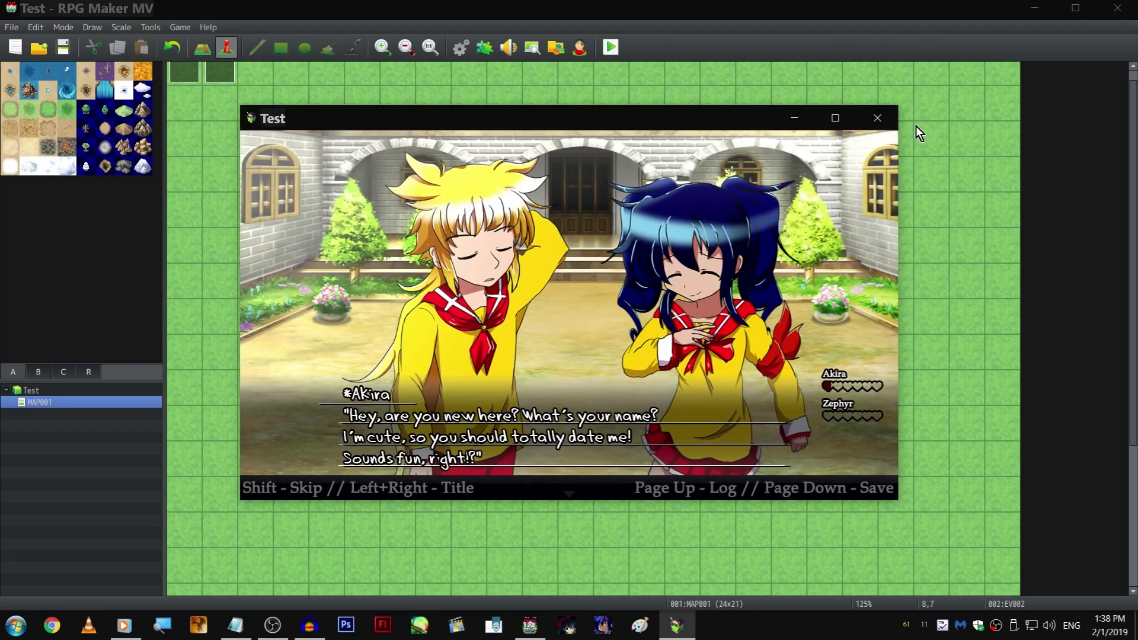
# Step: Close the playtest and delete the empty ">" entry at the end of the mechanics note
pyautogui.click(884, 121)
pyautogui.hotkey('shift', 'Left')
pyautogui.press('BackSpace')
pyautogui.scroll(1, 499, 311)
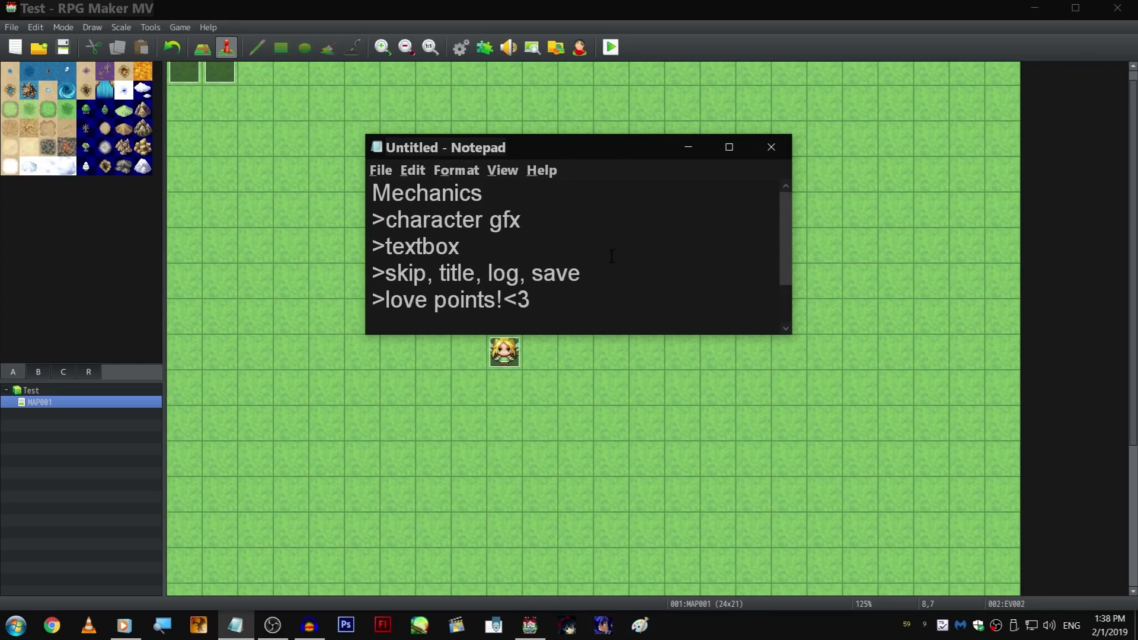
pyautogui.scroll(-1, 633, 239)
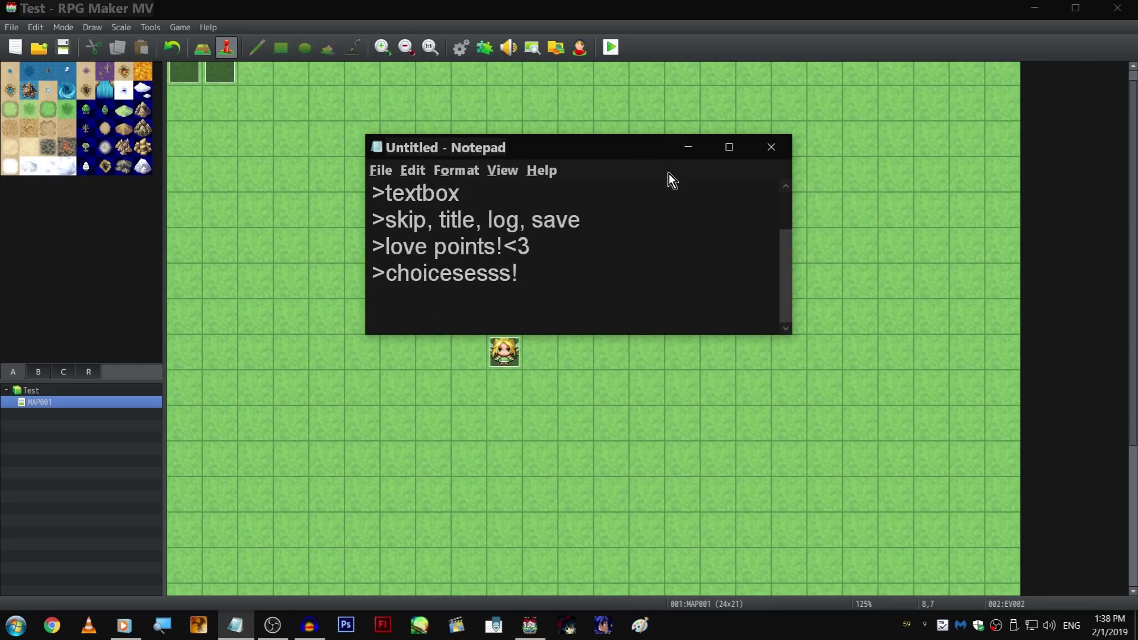
# Step: Open the EV002 event on MAP001 and examine its opening commands, from the name inputs to the picture setup and first dialogue
pyautogui.click(674, 7)
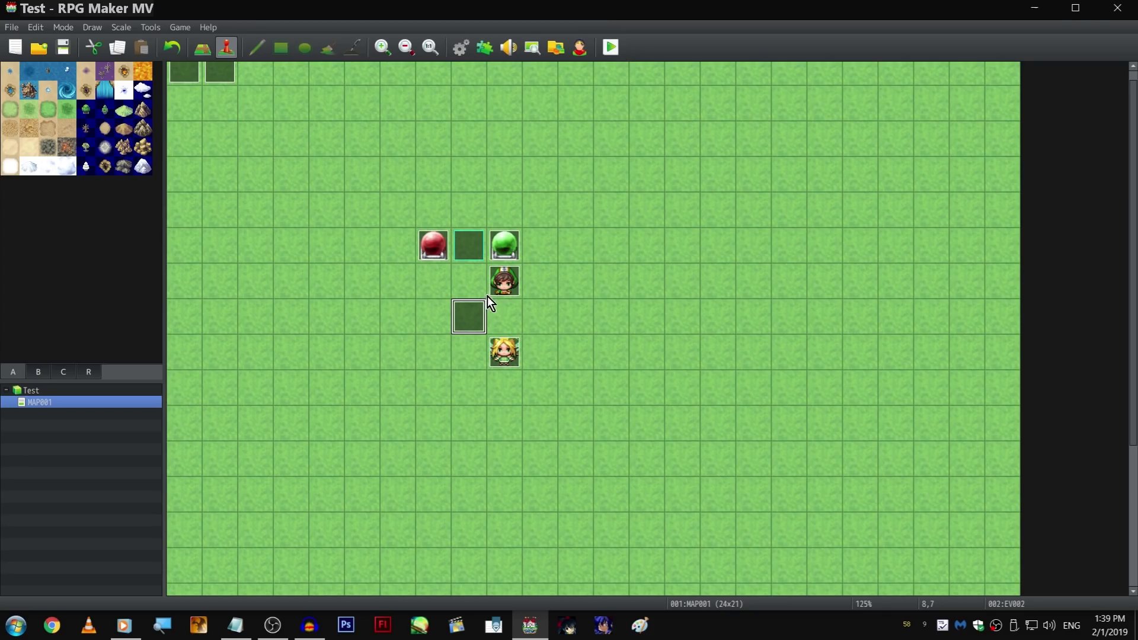
pyautogui.doubleClick(471, 308)
pyautogui.scroll(-3, 627, 239)
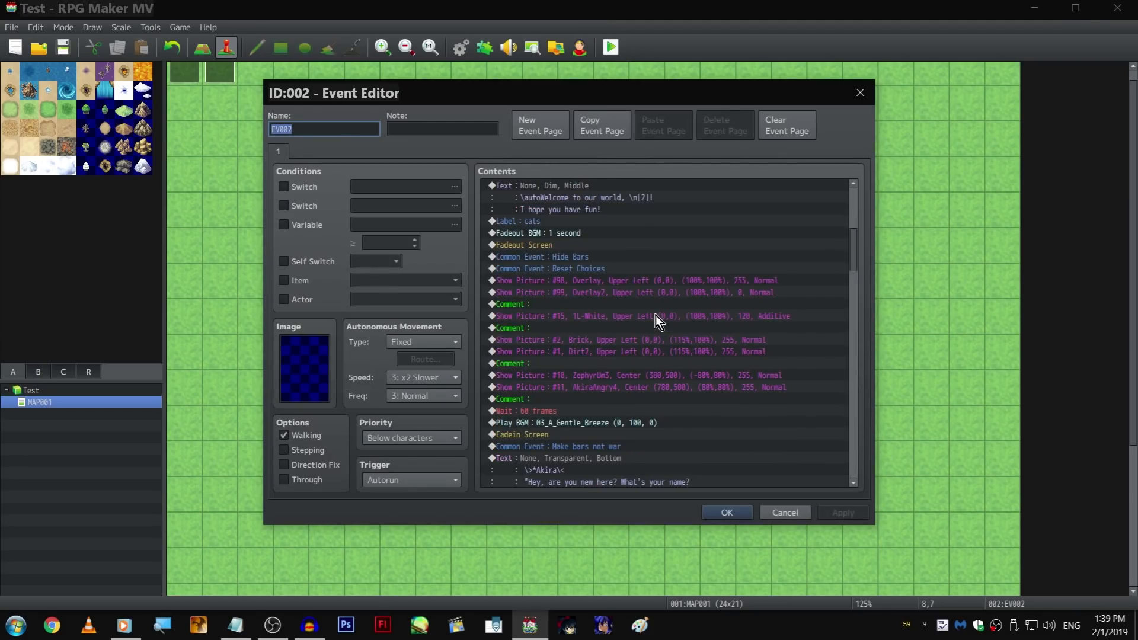
pyautogui.scroll(-4, 646, 300)
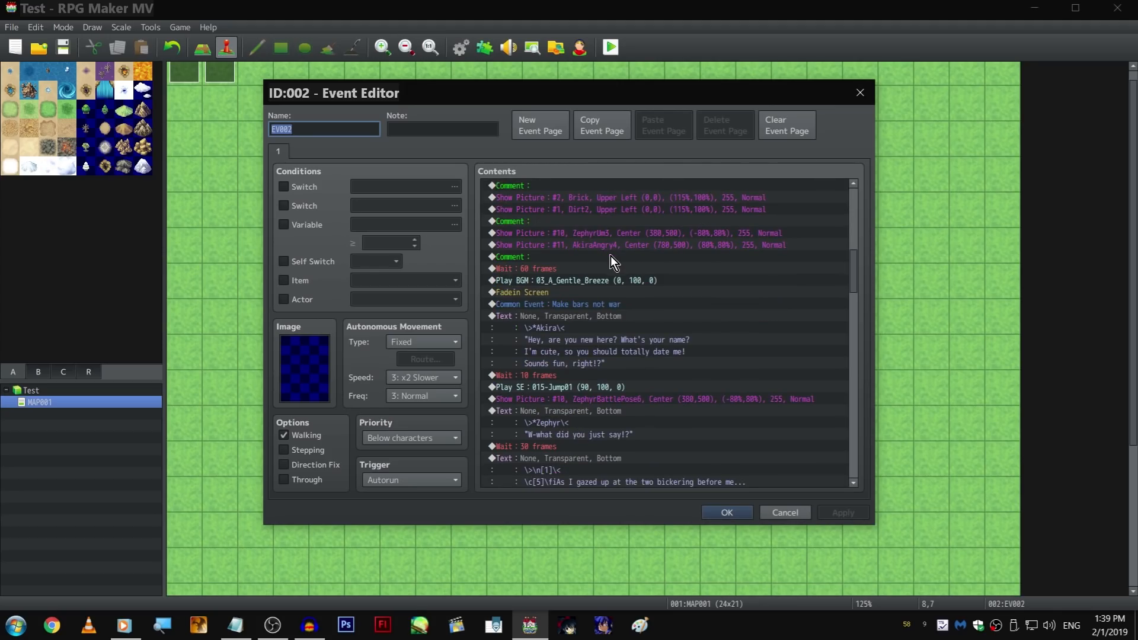
pyautogui.scroll(3, 605, 261)
pyautogui.rightClick(599, 329)
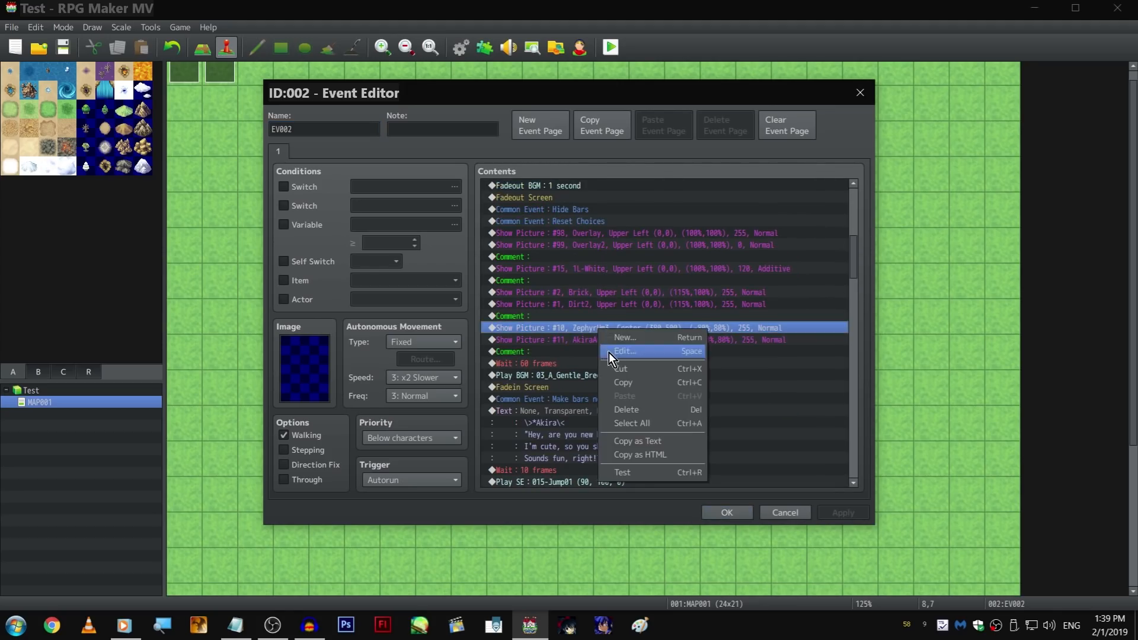
pyautogui.click(586, 289)
pyautogui.scroll(3, 656, 278)
pyautogui.scroll(-2, 655, 278)
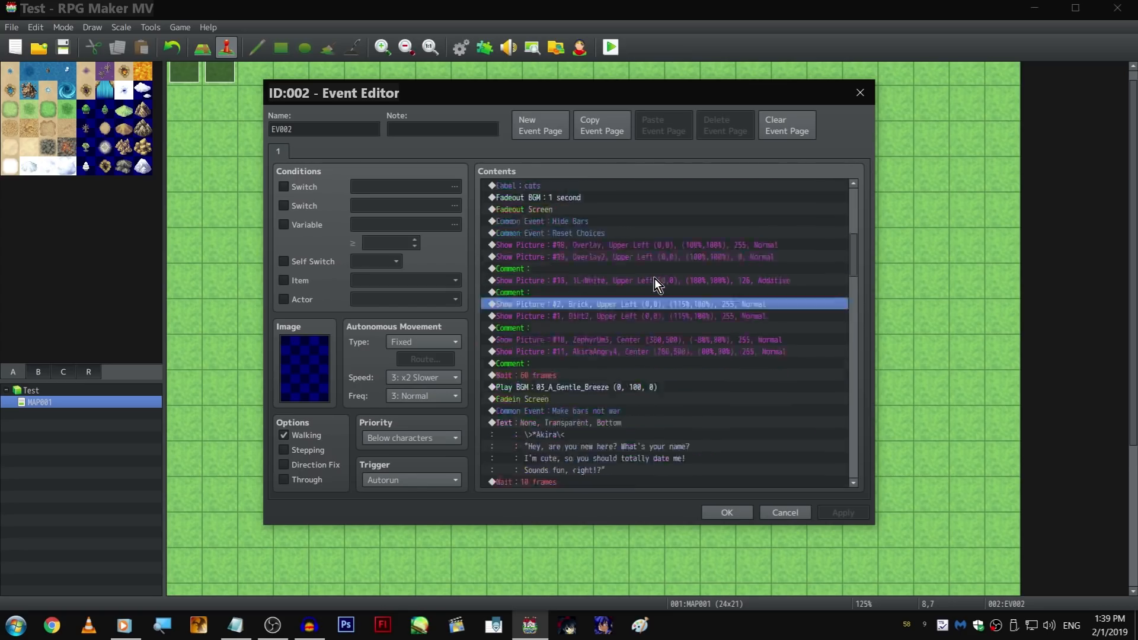
pyautogui.scroll(-2, 658, 289)
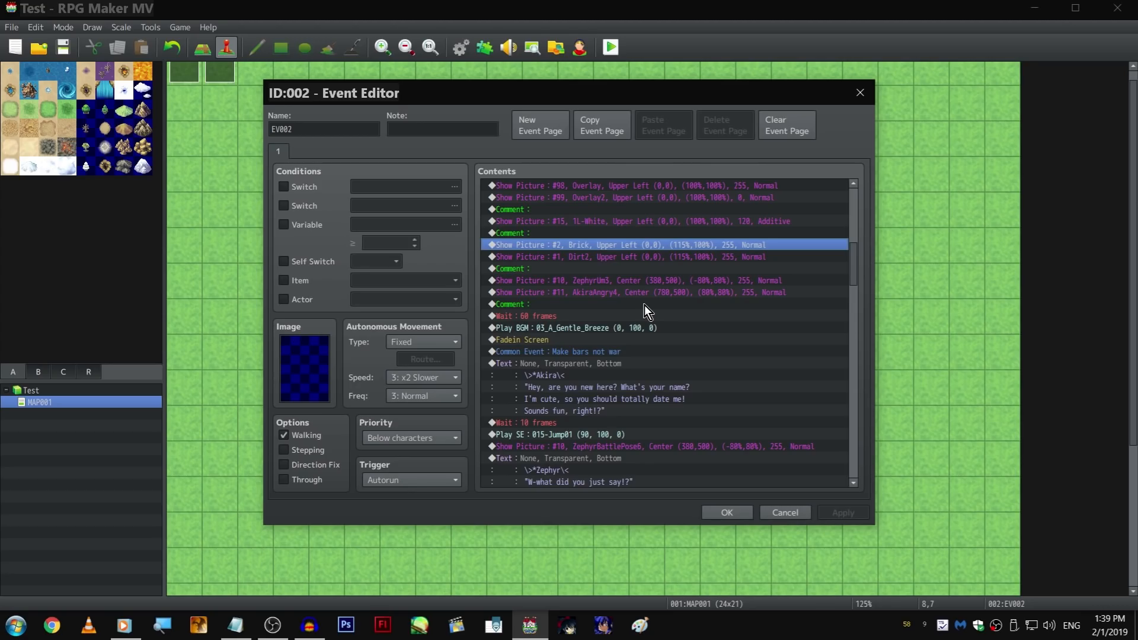
pyautogui.scroll(8, 645, 305)
pyautogui.scroll(3, 821, 187)
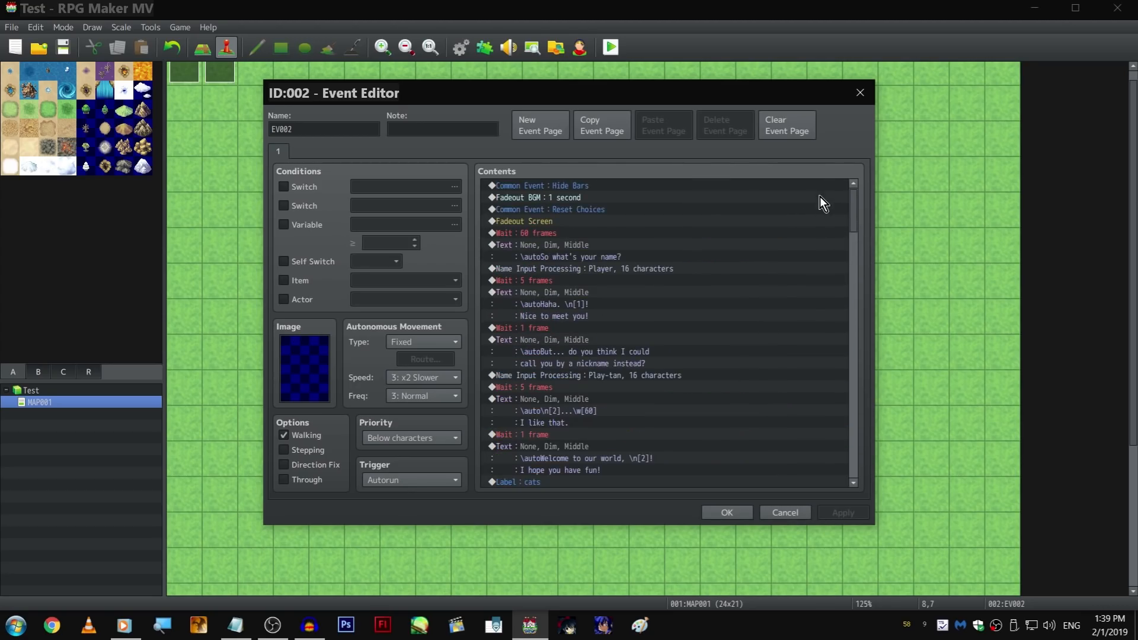
# Step: Examine the commands that prepare the timed choice, from disabling fast forward, hiding bars, switches and timer to Show Choices
pyautogui.moveTo(851, 205); pyautogui.dragTo(859, 301)
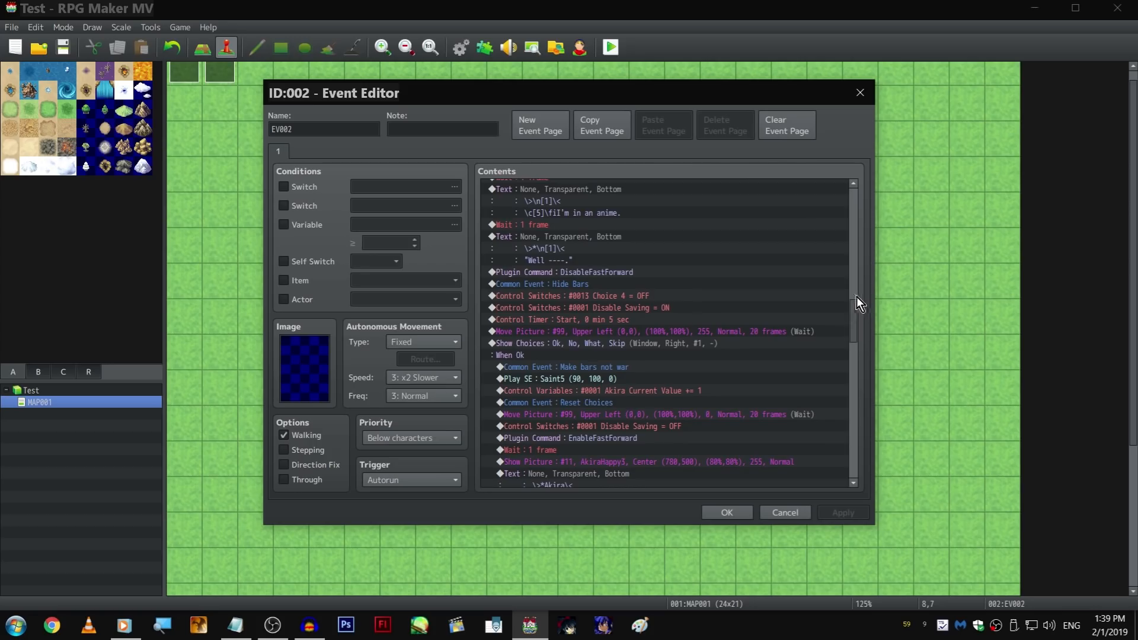
pyautogui.scroll(-1, 675, 284)
pyautogui.scroll(-1, 670, 281)
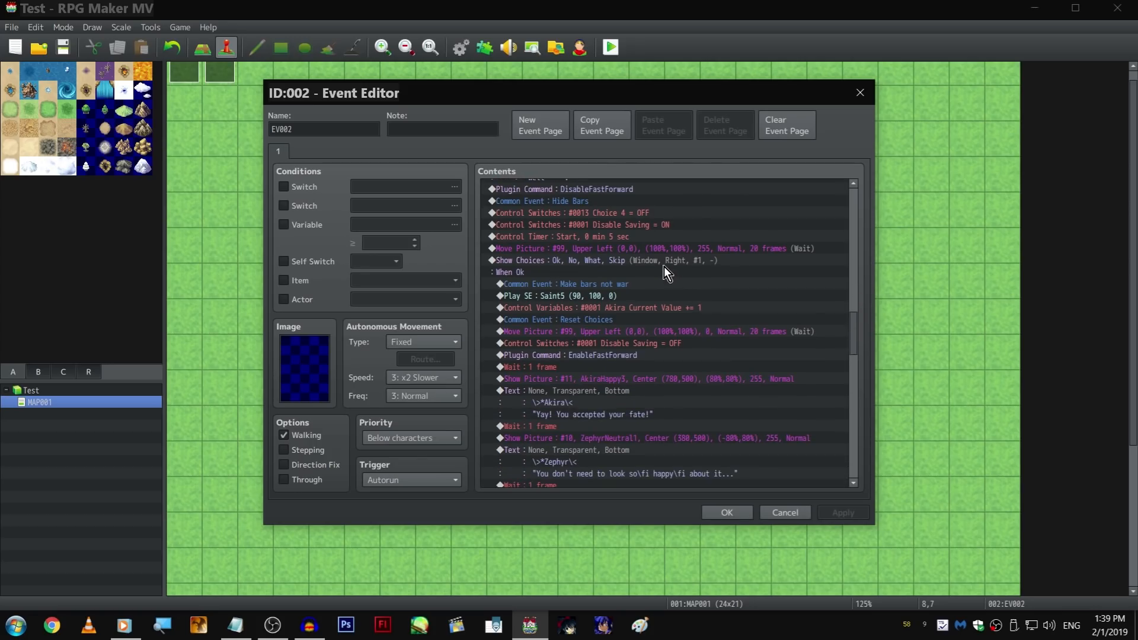
pyautogui.click(658, 261)
pyautogui.rightClick(658, 261)
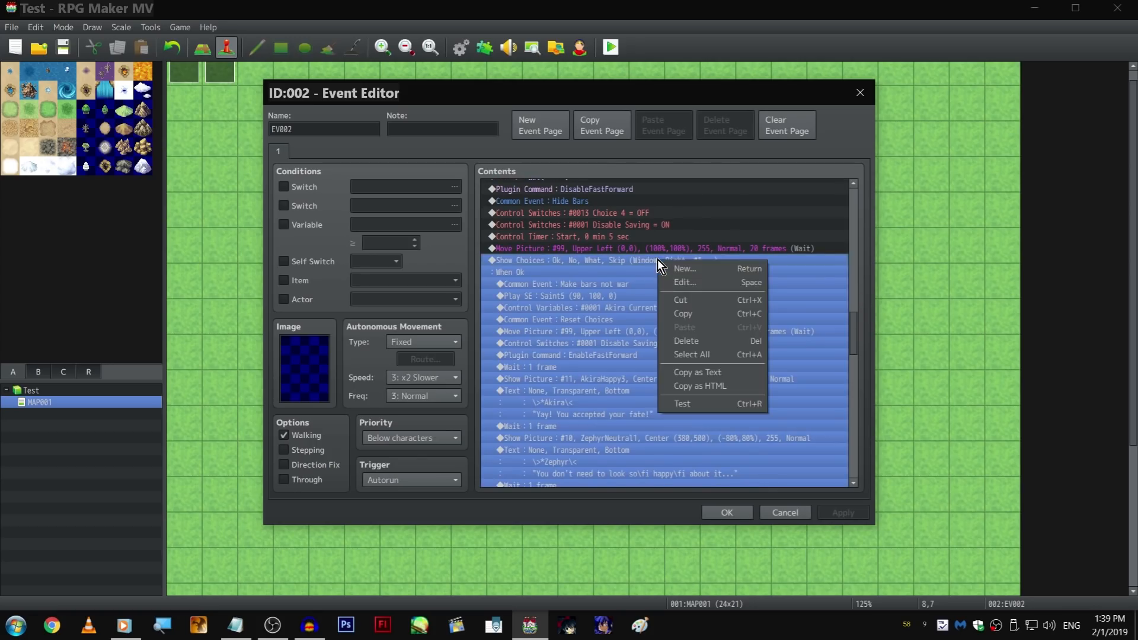
pyautogui.click(632, 264)
pyautogui.click(632, 284)
pyautogui.click(628, 249)
pyautogui.click(634, 213)
pyautogui.click(631, 237)
pyautogui.click(624, 248)
pyautogui.click(628, 201)
pyautogui.click(630, 236)
pyautogui.click(630, 248)
pyautogui.click(633, 212)
pyautogui.click(634, 202)
pyautogui.scroll(2, 646, 249)
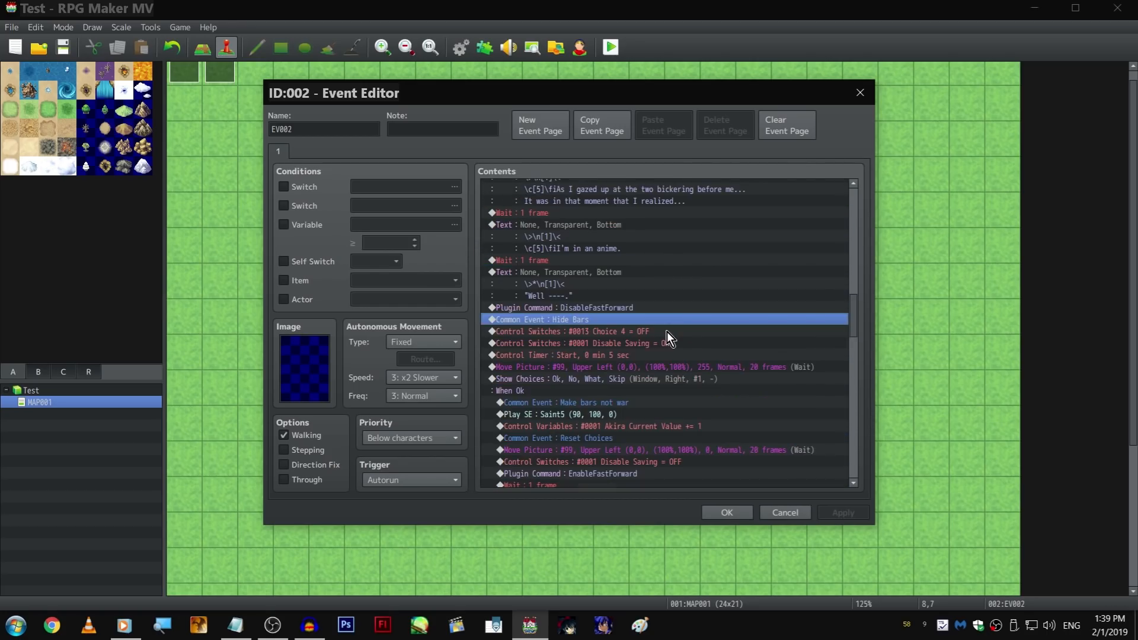
pyautogui.click(630, 307)
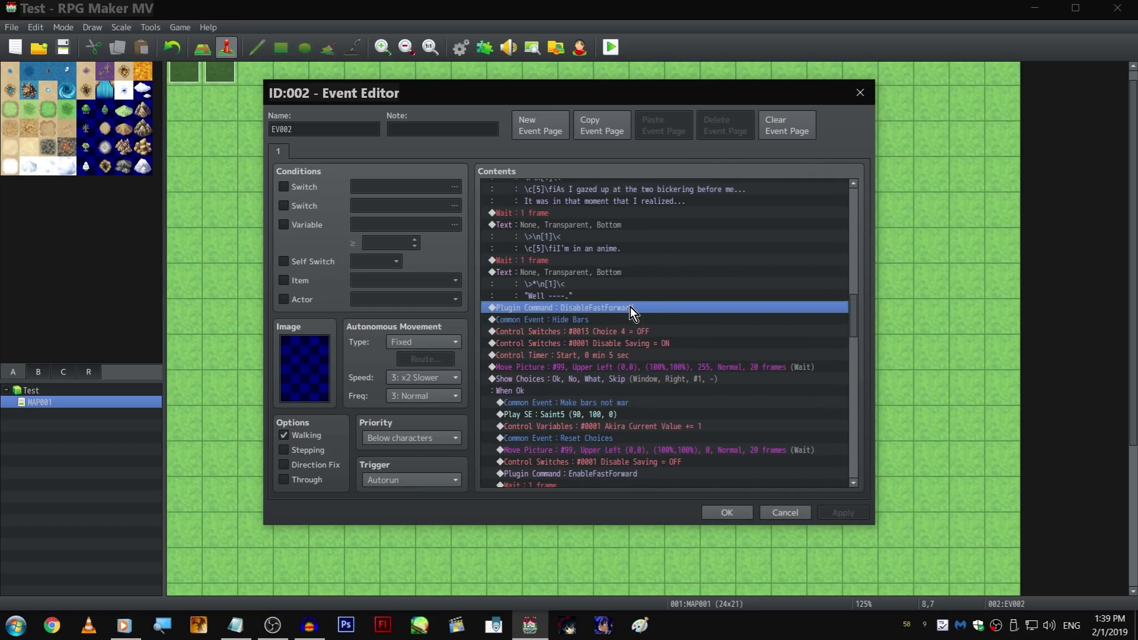
pyautogui.rightClick(630, 307)
# Step: Review the Ok, No, What and Skip branches through to the jump to label cats, and close EV002 without changes
pyautogui.scroll(-3, 624, 248)
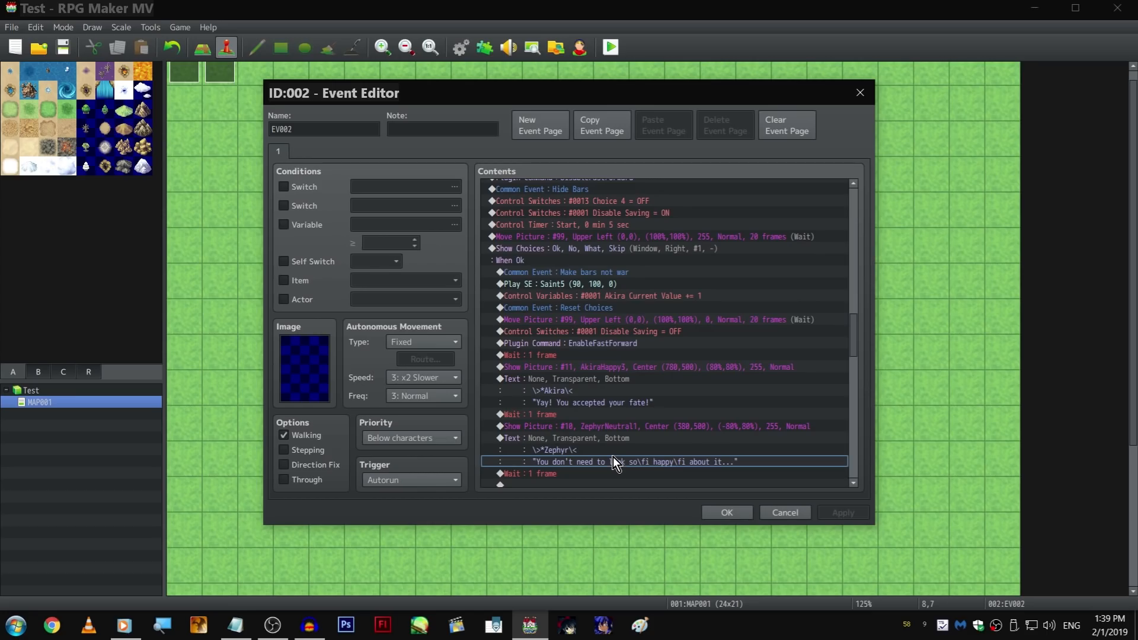
pyautogui.scroll(-7, 765, 463)
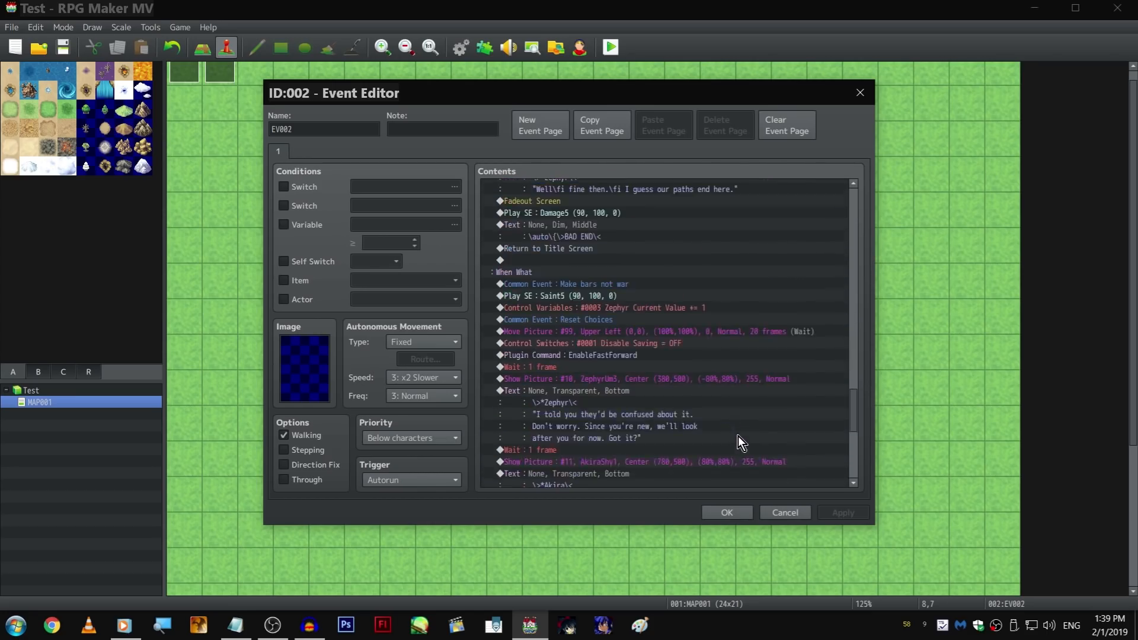
pyautogui.scroll(-5, 770, 441)
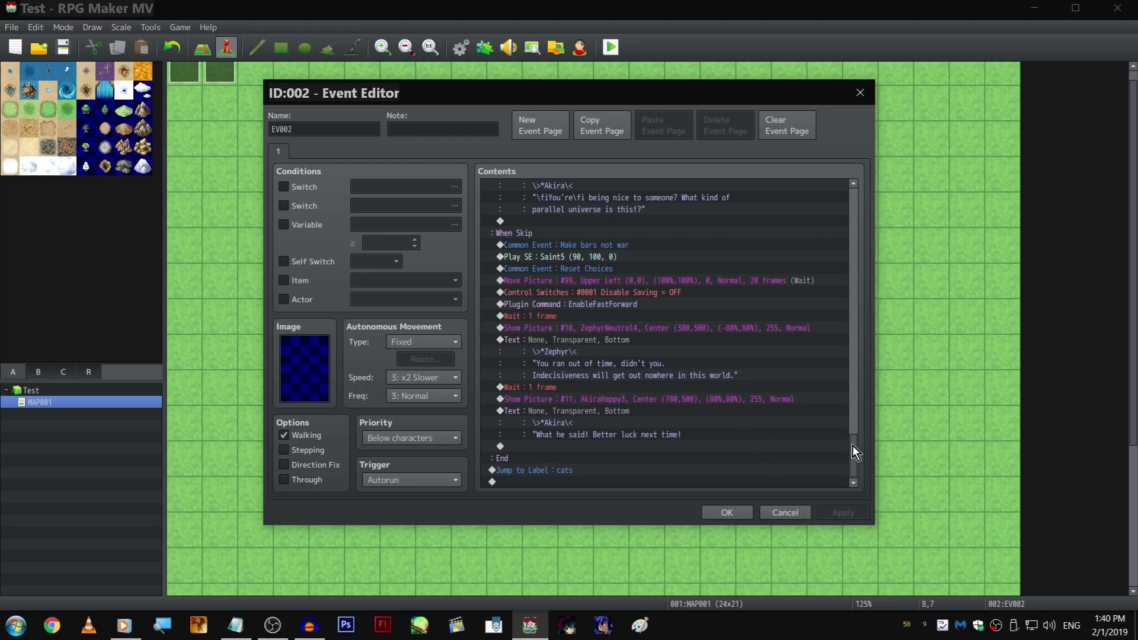
pyautogui.moveTo(857, 452); pyautogui.dragTo(871, 191)
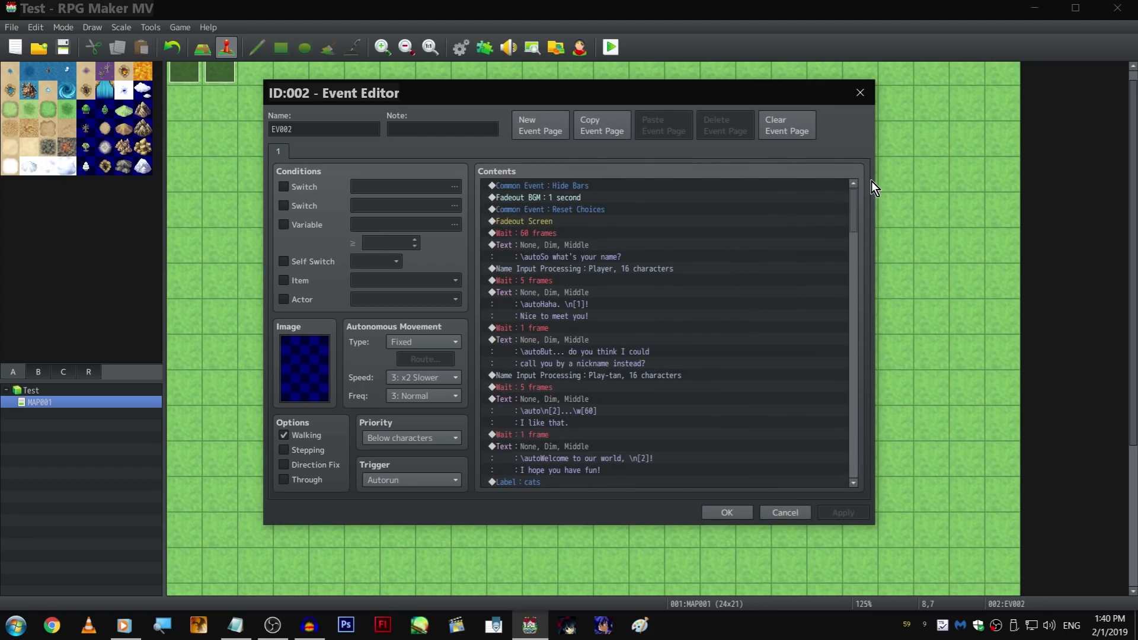
pyautogui.click(785, 512)
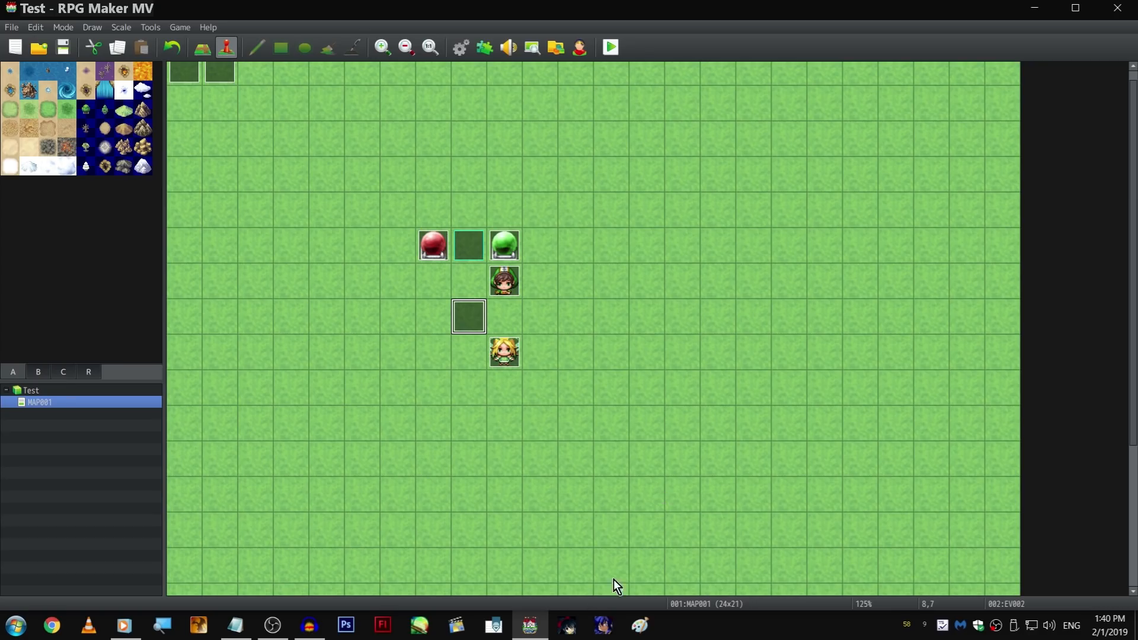
# Step: Switch to Paint and enlarge the blank canvas to about 1526 × 774 px
pyautogui.click(640, 625)
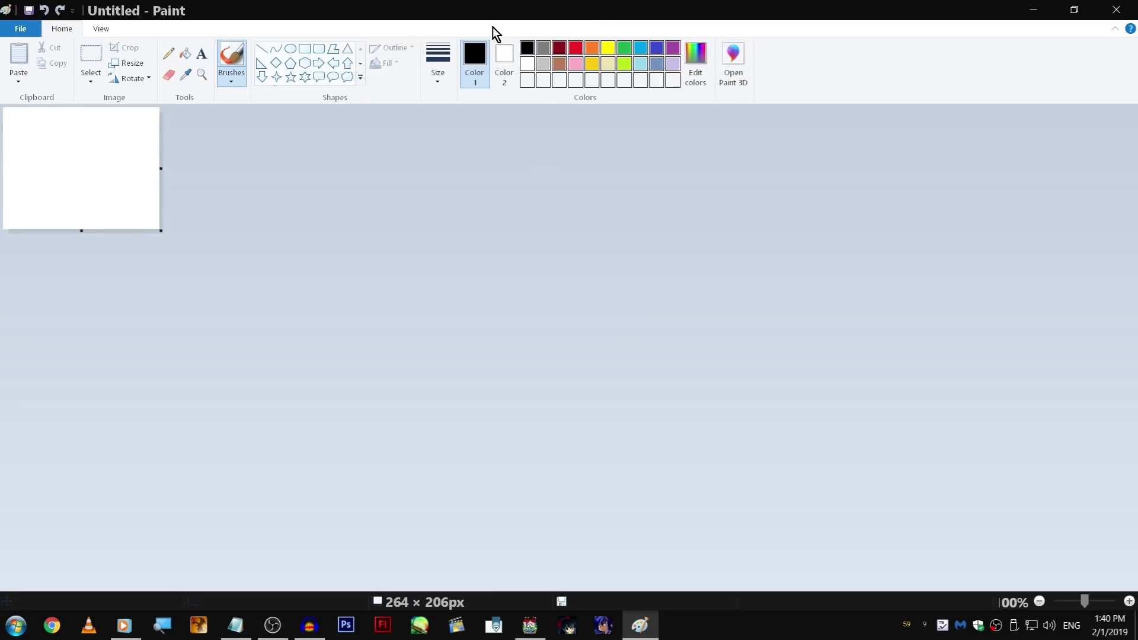
pyautogui.moveTo(162, 231); pyautogui.dragTo(917, 552)
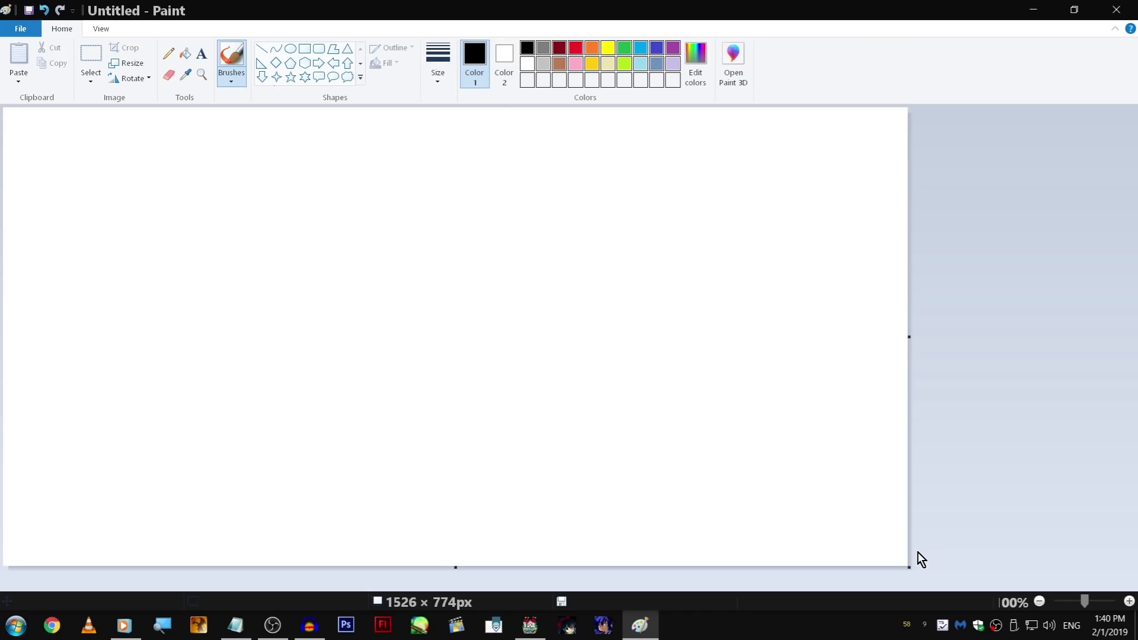
pyautogui.moveTo(457, 371)
pyautogui.mouseDown()
pyautogui.moveTo(439, 347)
pyautogui.moveTo(508, 325)
pyautogui.mouseUp()
pyautogui.hotkey('ctrl', 'z')
# Step: Draw a flowchart start in black: a small circle near the canvas's lower middle with two boxes stacked above, linked by vertical lines
pyautogui.moveTo(459, 476)
pyautogui.mouseDown()
pyautogui.moveTo(460, 487)
pyautogui.moveTo(453, 433)
pyautogui.mouseUp()
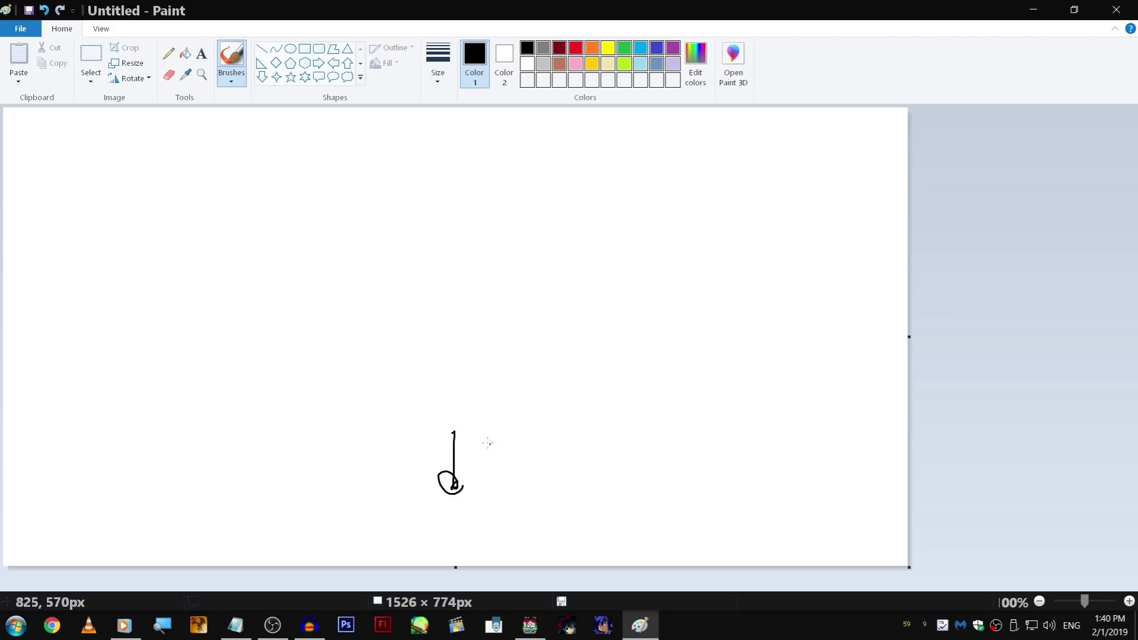
pyautogui.moveTo(426, 424)
pyautogui.mouseDown()
pyautogui.moveTo(502, 404)
pyautogui.moveTo(424, 436)
pyautogui.mouseUp()
pyautogui.moveTo(474, 406); pyautogui.dragTo(475, 366)
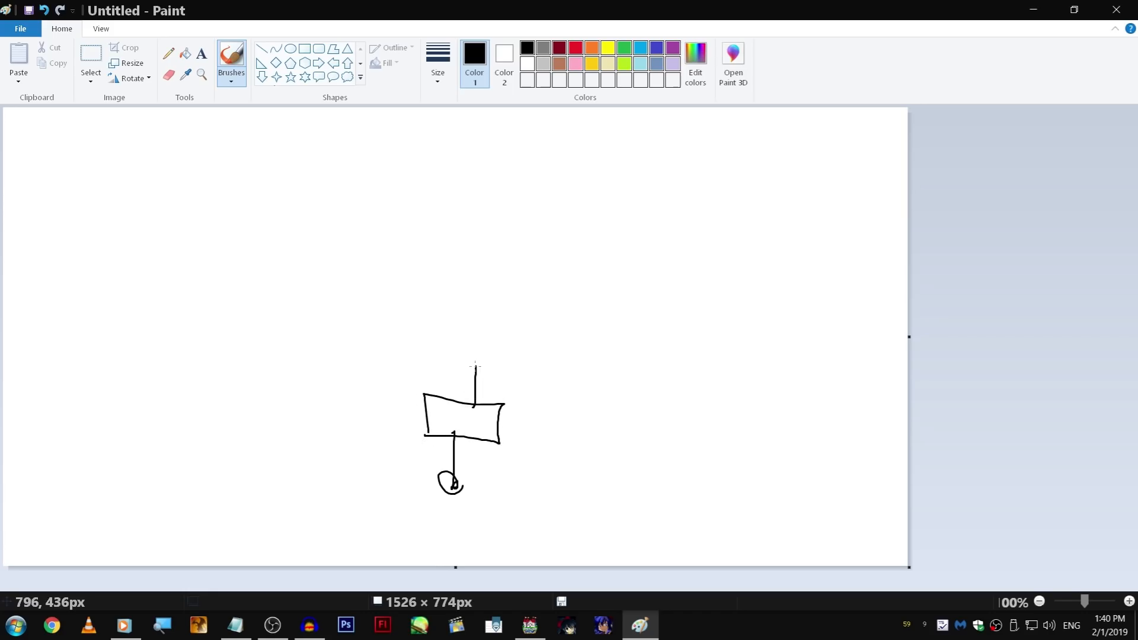
pyautogui.hotkey('ctrl', 'z')
pyautogui.moveTo(462, 407)
pyautogui.mouseDown()
pyautogui.moveTo(469, 364)
pyautogui.moveTo(435, 322)
pyautogui.moveTo(487, 357)
pyautogui.moveTo(487, 371)
pyautogui.mouseUp()
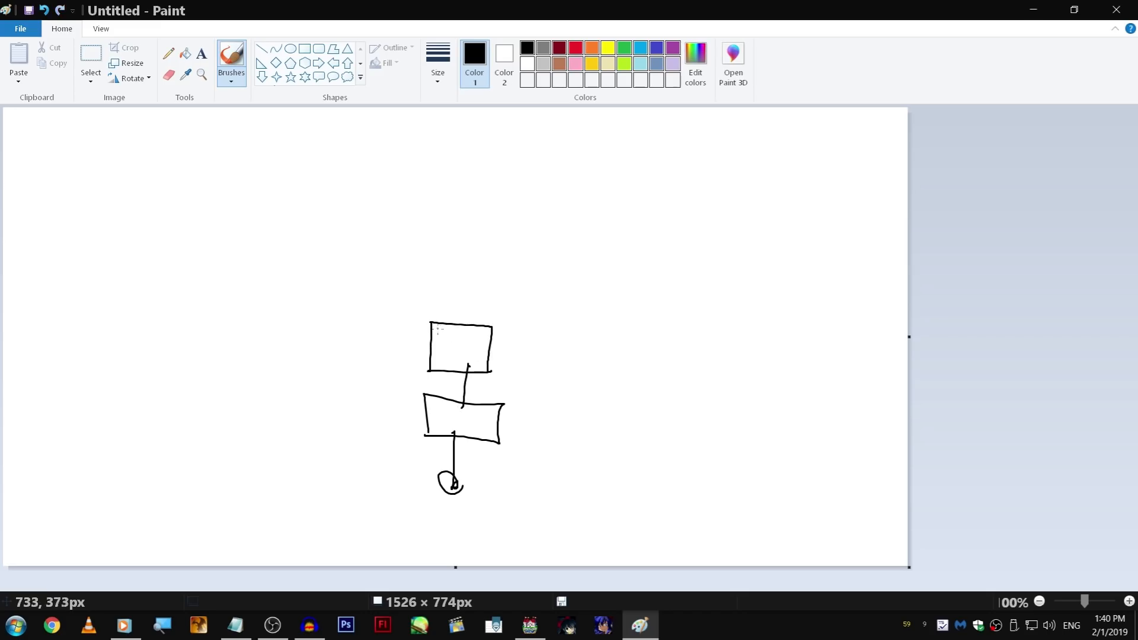
# Step: Draw two branch lines rising outward from the flowchart's upper box, one to each side
pyautogui.moveTo(452, 350)
pyautogui.mouseDown()
pyautogui.moveTo(416, 331)
pyautogui.moveTo(391, 268)
pyautogui.mouseUp()
pyautogui.moveTo(473, 356)
pyautogui.mouseDown()
pyautogui.moveTo(538, 287)
pyautogui.moveTo(506, 349)
pyautogui.moveTo(545, 291)
pyautogui.mouseUp()
pyautogui.hotkey('ctrl', 'z')
pyautogui.hotkey('ctrl', 'z')
pyautogui.hotkey('ctrl', 'z')
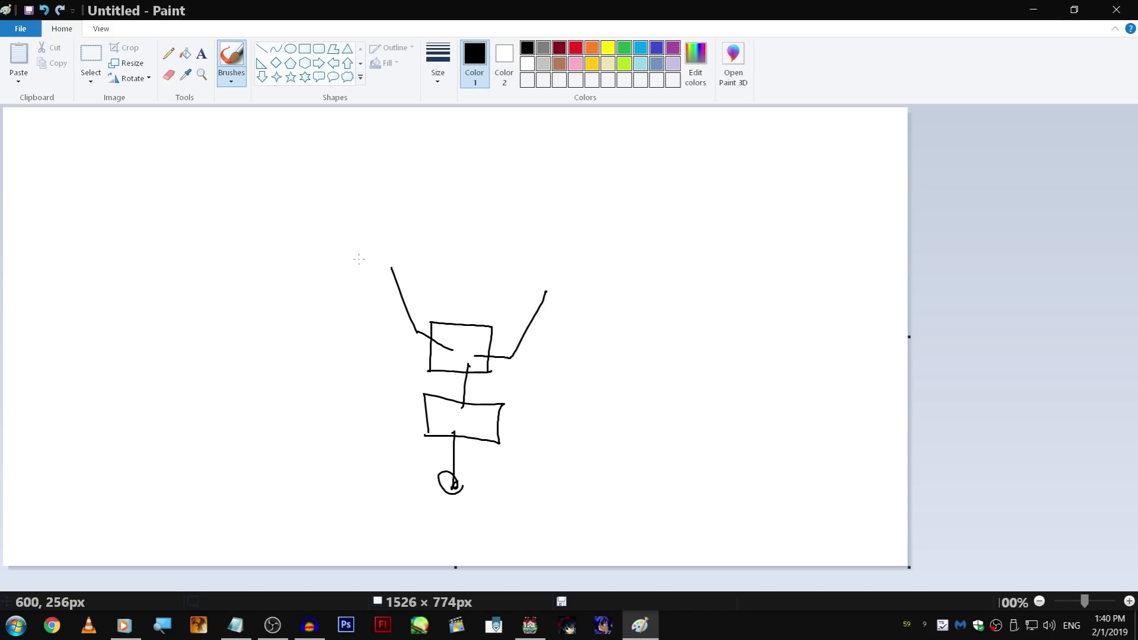
# Step: Draw a small box at the upper end of each branch line
pyautogui.moveTo(368, 250)
pyautogui.mouseDown()
pyautogui.moveTo(335, 244)
pyautogui.moveTo(396, 272)
pyautogui.moveTo(403, 239)
pyautogui.moveTo(365, 264)
pyautogui.mouseUp()
pyautogui.hotkey('ctrl', 'z')
pyautogui.moveTo(540, 263)
pyautogui.mouseDown()
pyautogui.moveTo(594, 244)
pyautogui.moveTo(590, 232)
pyautogui.moveTo(548, 278)
pyautogui.moveTo(563, 279)
pyautogui.moveTo(577, 236)
pyautogui.moveTo(528, 271)
pyautogui.mouseUp()
pyautogui.hotkey('ctrl', 'z')
pyautogui.hotkey('ctrl', 'z')
pyautogui.hotkey('ctrl', 'z')
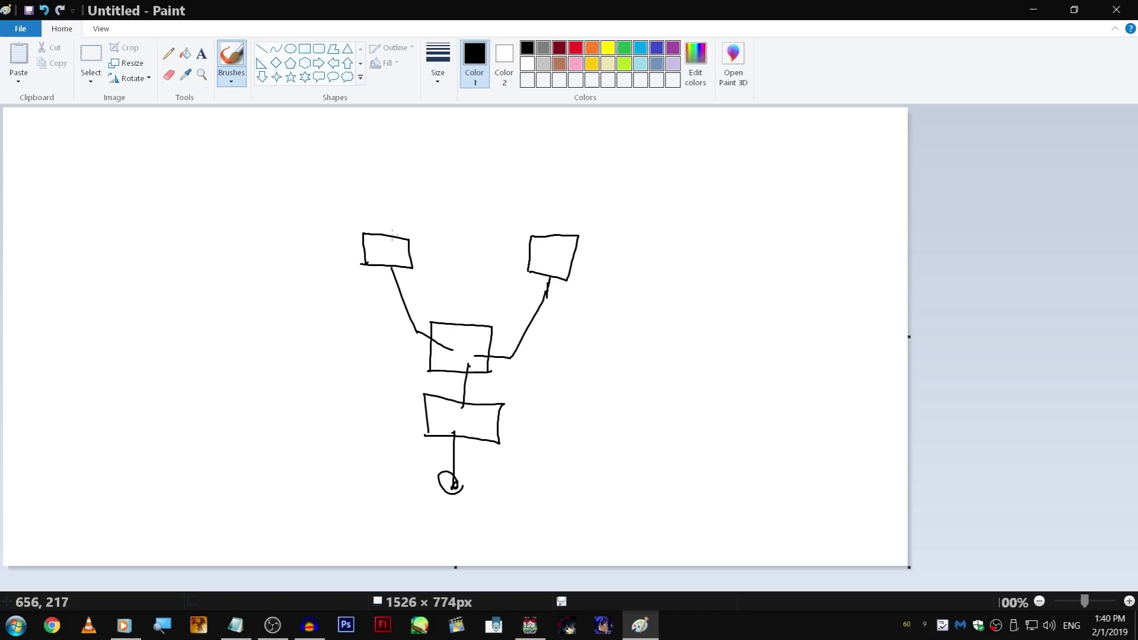
# Step: Join the two branch boxes with curved lines to a small circle above them and stack two linked boxes on that circle
pyautogui.moveTo(384, 255); pyautogui.dragTo(472, 204)
pyautogui.moveTo(569, 254)
pyautogui.mouseDown()
pyautogui.moveTo(531, 215)
pyautogui.moveTo(488, 200)
pyautogui.moveTo(508, 199)
pyautogui.mouseUp()
pyautogui.hotkey('ctrl', 'z')
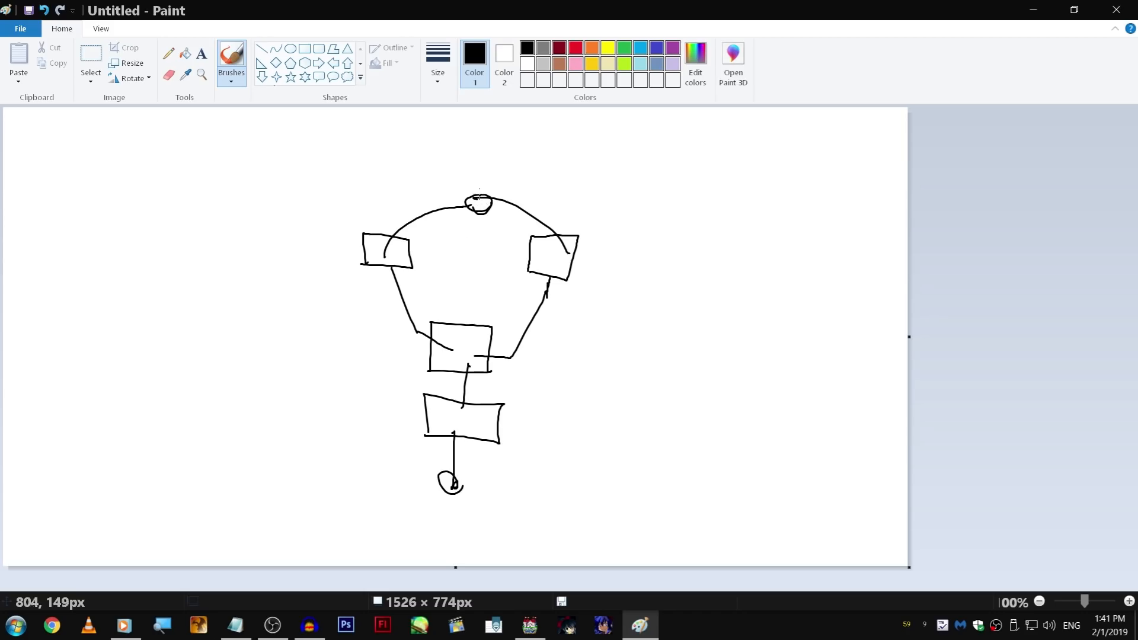
pyautogui.moveTo(479, 199)
pyautogui.mouseDown()
pyautogui.moveTo(511, 168)
pyautogui.moveTo(510, 189)
pyautogui.moveTo(466, 145)
pyautogui.moveTo(488, 129)
pyautogui.moveTo(488, 144)
pyautogui.mouseUp()
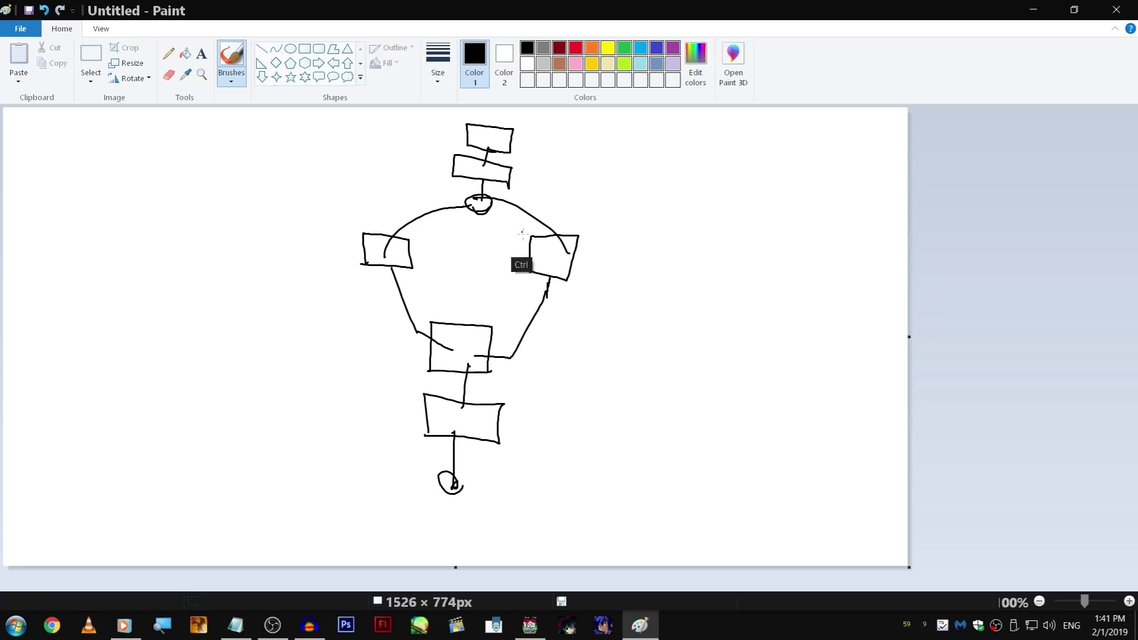
# Step: Select the whole flowchart and move it down so there is free canvas space above it
pyautogui.hotkey('ctrl', 'a')
pyautogui.moveTo(536, 191); pyautogui.dragTo(525, 253)
pyautogui.click(566, 149)
pyautogui.hotkey('ctrl', 'z')
pyautogui.hotkey('ctrl', 'a')
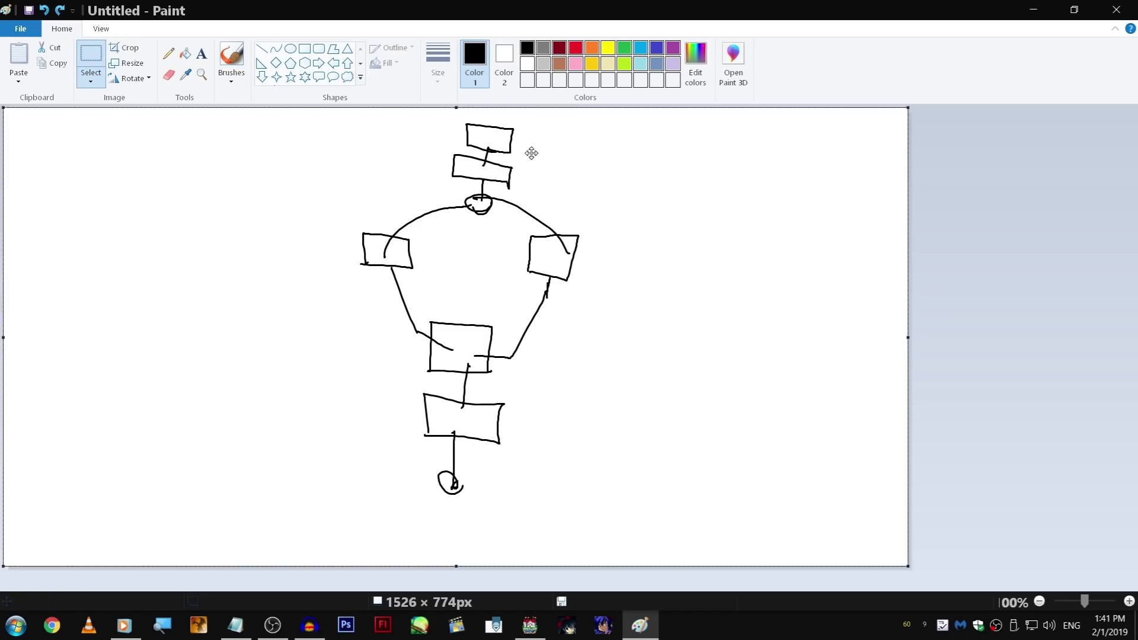
pyautogui.moveTo(520, 165); pyautogui.dragTo(513, 229)
pyautogui.click(566, 148)
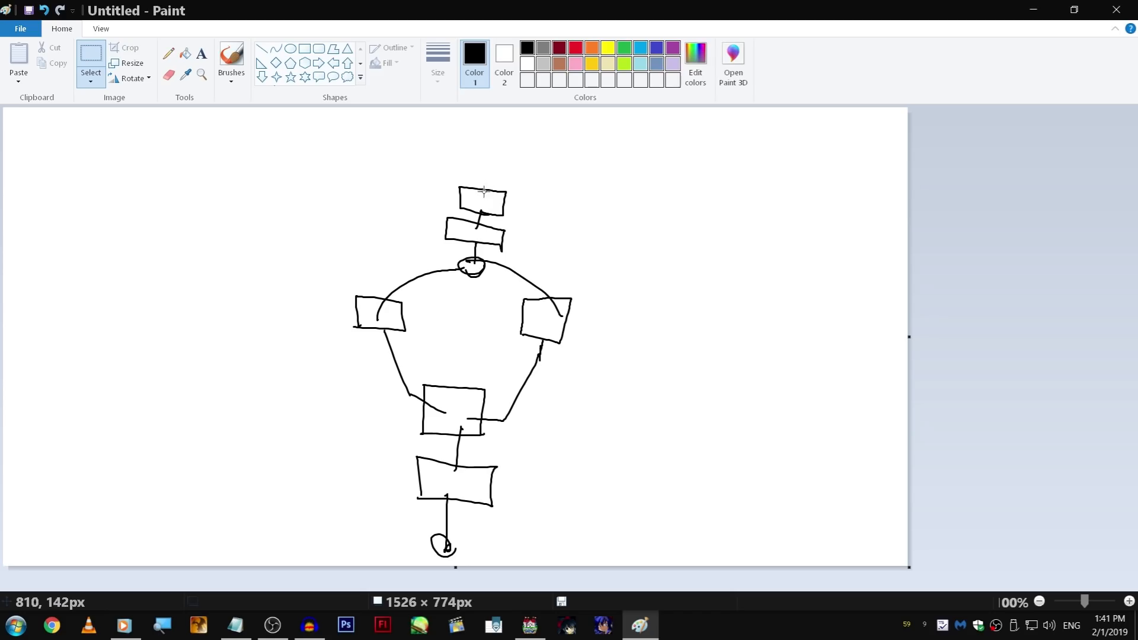
# Step: Draw a curved double-headed arrow with the brush, linking the outer sides of the two uppermost boxes
pyautogui.moveTo(440, 223)
pyautogui.mouseDown()
pyautogui.moveTo(419, 192)
pyautogui.moveTo(437, 192)
pyautogui.mouseUp()
pyautogui.click(411, 162)
pyautogui.click(239, 52)
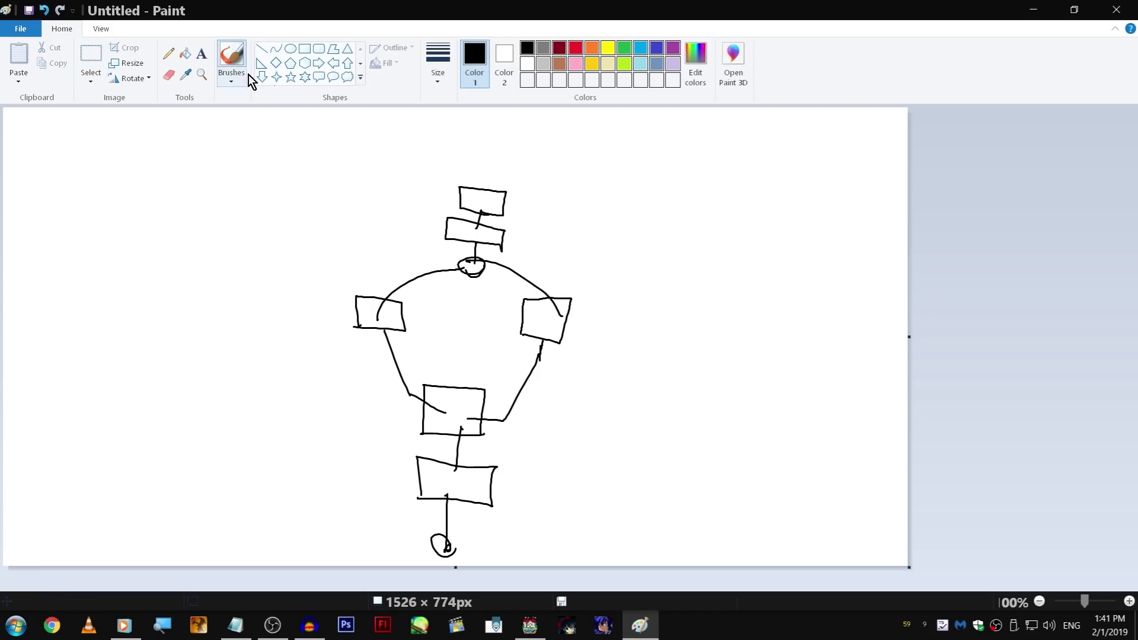
pyautogui.moveTo(435, 220)
pyautogui.mouseDown()
pyautogui.moveTo(434, 199)
pyautogui.moveTo(441, 227)
pyautogui.moveTo(445, 198)
pyautogui.moveTo(428, 234)
pyautogui.mouseUp()
pyautogui.hotkey('ctrl', 'z')
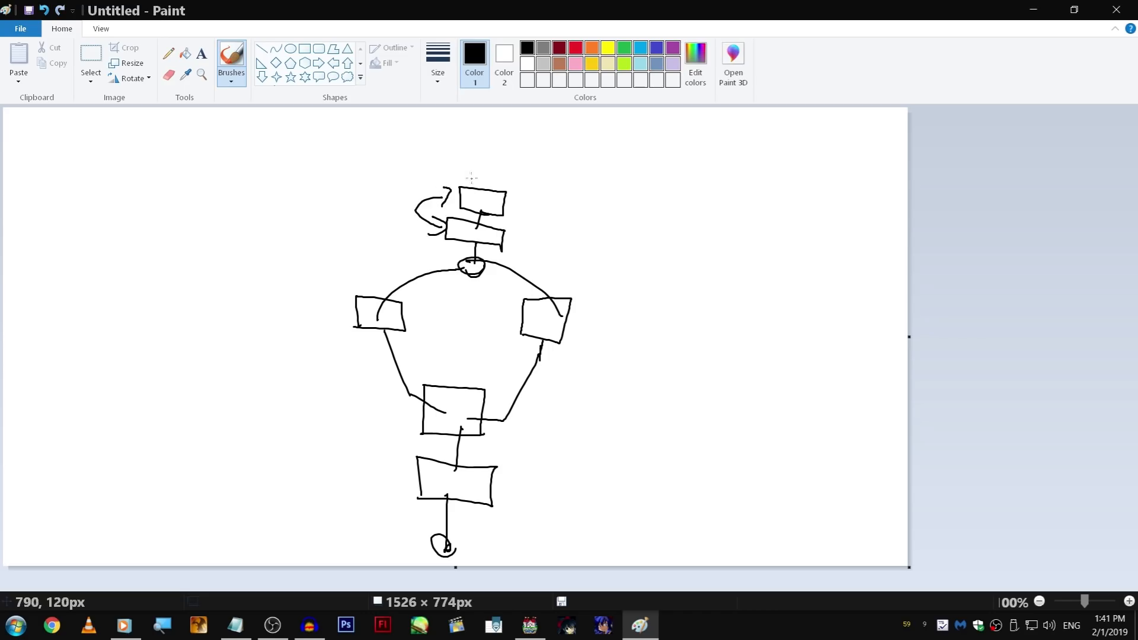
# Step: Draw a forked line rising from the uppermost box with a small box at the end of each arm
pyautogui.moveTo(485, 197); pyautogui.dragTo(485, 178)
pyautogui.moveTo(517, 166)
pyautogui.mouseDown()
pyautogui.moveTo(482, 183)
pyautogui.moveTo(431, 155)
pyautogui.moveTo(467, 162)
pyautogui.mouseUp()
pyautogui.moveTo(522, 139)
pyautogui.mouseDown()
pyautogui.moveTo(553, 156)
pyautogui.moveTo(525, 141)
pyautogui.mouseUp()
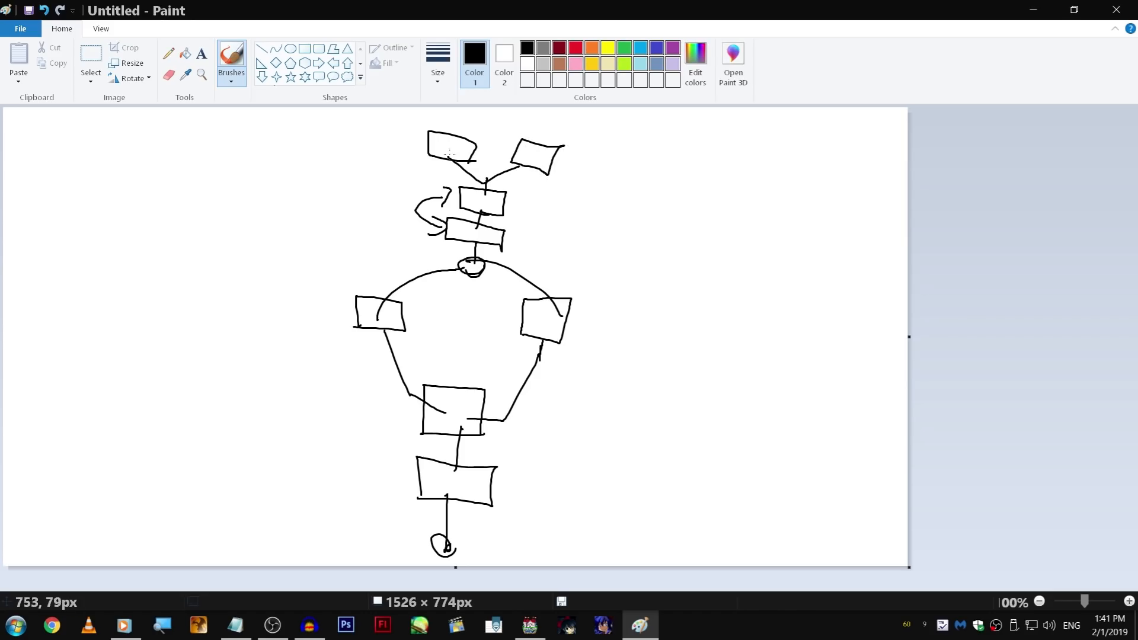
# Step: Label the two boxes at the ends of the upper fork "A" and "Z"
pyautogui.moveTo(438, 125); pyautogui.dragTo(438, 122)
pyautogui.moveTo(532, 129)
pyautogui.mouseDown()
pyautogui.moveTo(548, 147)
pyautogui.moveTo(574, 143)
pyautogui.moveTo(557, 112)
pyautogui.moveTo(545, 129)
pyautogui.moveTo(554, 136)
pyautogui.mouseUp()
pyautogui.hotkey('ctrl', 'z')
pyautogui.hotkey('ctrl', 'z')
pyautogui.hotkey('ctrl', 'z')
pyautogui.hotkey('ctrl', 'z')
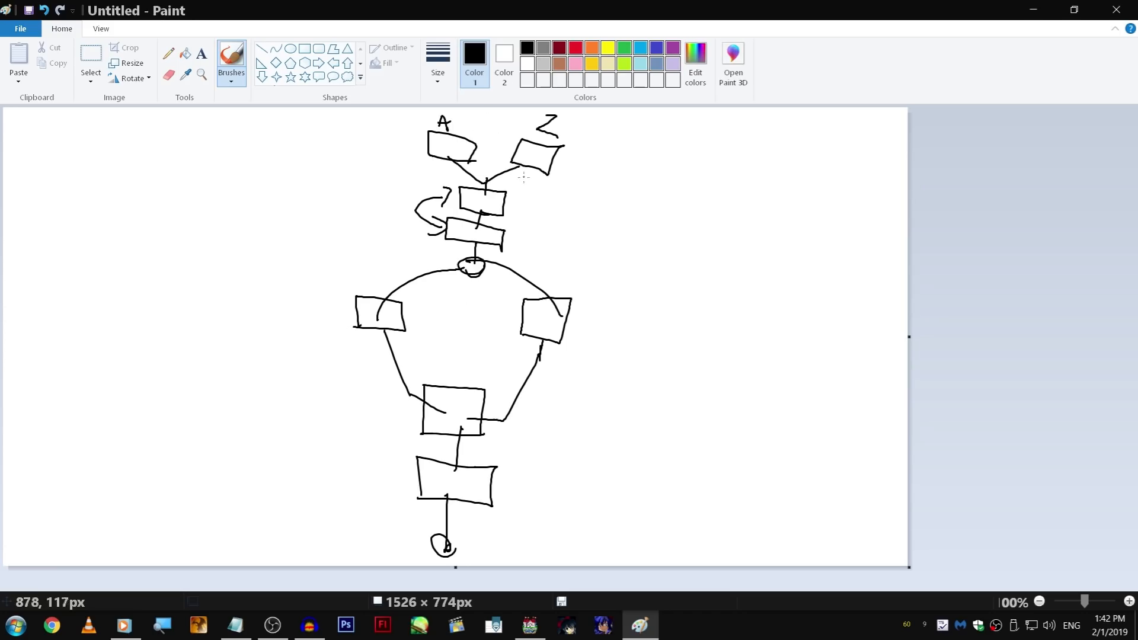
# Step: Draw a third, crossed-out box between boxes A and Z, linked by a line to the fork
pyautogui.press('ctrl')
pyautogui.moveTo(498, 149); pyautogui.dragTo(593, 170)
pyautogui.hotkey('ctrl', 'z')
pyautogui.moveTo(505, 131)
pyautogui.mouseDown()
pyautogui.moveTo(500, 159)
pyautogui.moveTo(493, 139)
pyautogui.mouseUp()
pyautogui.hotkey('ctrl', 'z')
pyautogui.hotkey('ctrl', 'z')
pyautogui.moveTo(485, 180)
pyautogui.mouseDown()
pyautogui.moveTo(497, 124)
pyautogui.moveTo(486, 149)
pyautogui.moveTo(505, 162)
pyautogui.mouseUp()
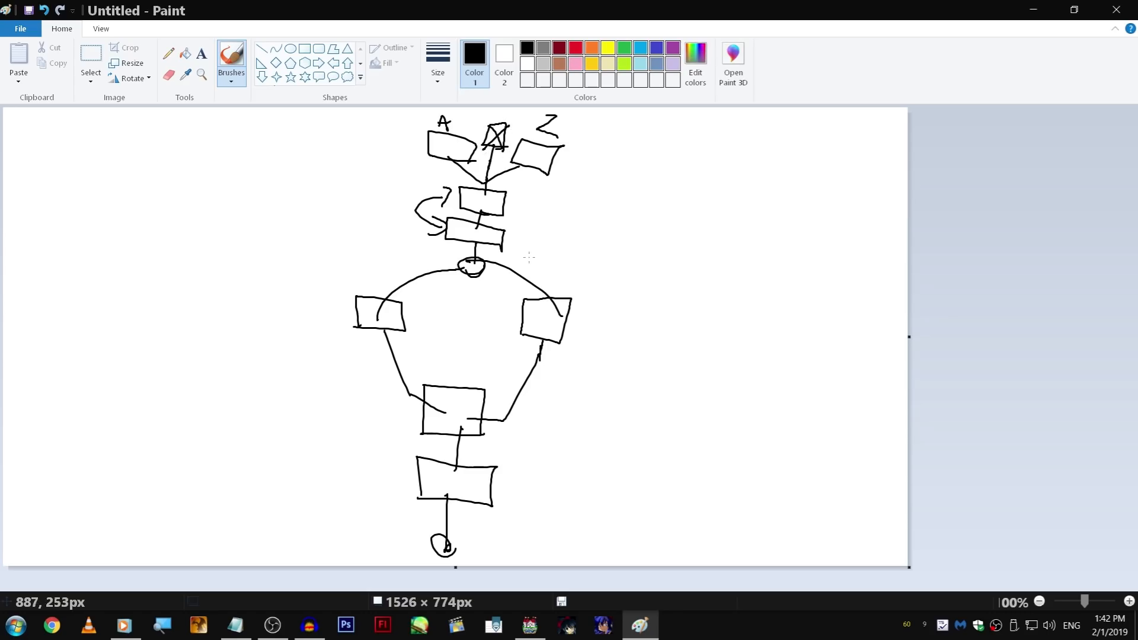
# Step: Draw an X on the outer side of each of boxes A and Z, linked to its box by a line
pyautogui.moveTo(449, 128)
pyautogui.mouseDown()
pyautogui.moveTo(392, 129)
pyautogui.moveTo(405, 141)
pyautogui.moveTo(390, 143)
pyautogui.moveTo(399, 162)
pyautogui.mouseUp()
pyautogui.hotkey('ctrl', 'z')
pyautogui.moveTo(379, 157); pyautogui.dragTo(404, 124)
pyautogui.moveTo(549, 122)
pyautogui.mouseDown()
pyautogui.moveTo(553, 143)
pyautogui.moveTo(595, 169)
pyautogui.mouseUp()
pyautogui.hotkey('ctrl', 'z')
pyautogui.moveTo(611, 150)
pyautogui.mouseDown()
pyautogui.moveTo(587, 185)
pyautogui.moveTo(614, 187)
pyautogui.mouseUp()
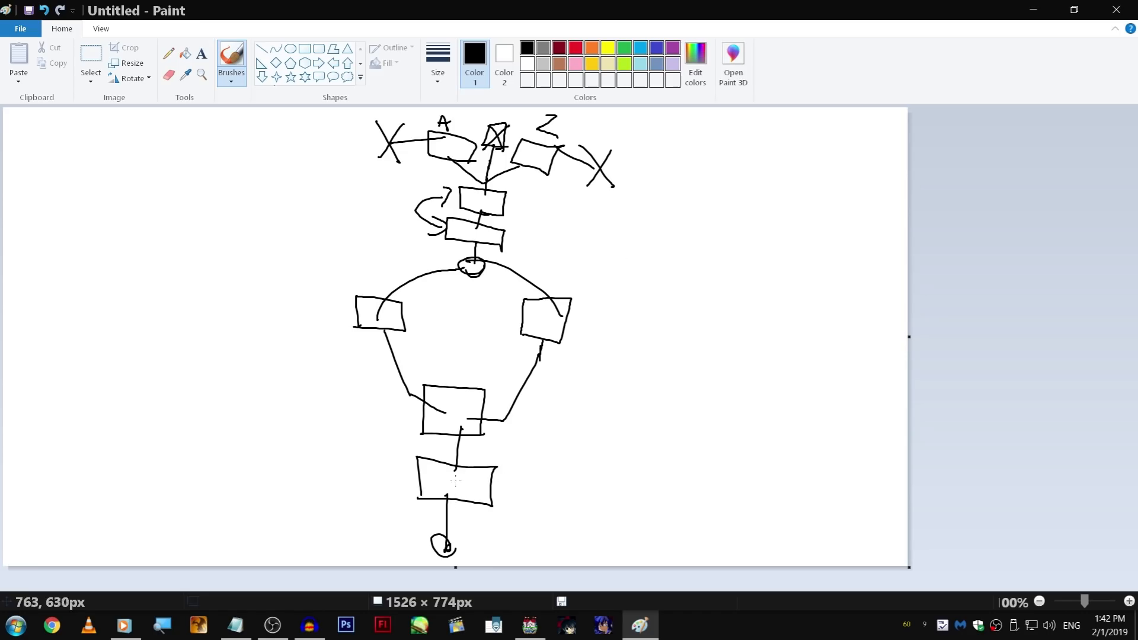
# Step: Handwrite "Start!" beside the circle at the flowchart's lower end
pyautogui.press('ctrl')
pyautogui.press('ctrl')
pyautogui.press('ctrl')
pyautogui.moveTo(503, 504)
pyautogui.mouseDown()
pyautogui.moveTo(480, 535)
pyautogui.moveTo(503, 544)
pyautogui.mouseUp()
pyautogui.hotkey('ctrl', 'z')
pyautogui.moveTo(521, 534); pyautogui.dragTo(542, 541)
pyautogui.moveTo(550, 542)
pyautogui.mouseDown()
pyautogui.moveTo(560, 526)
pyautogui.moveTo(570, 537)
pyautogui.mouseUp()
pyautogui.moveTo(560, 531); pyautogui.dragTo(582, 519)
pyautogui.moveTo(586, 505); pyautogui.dragTo(608, 543)
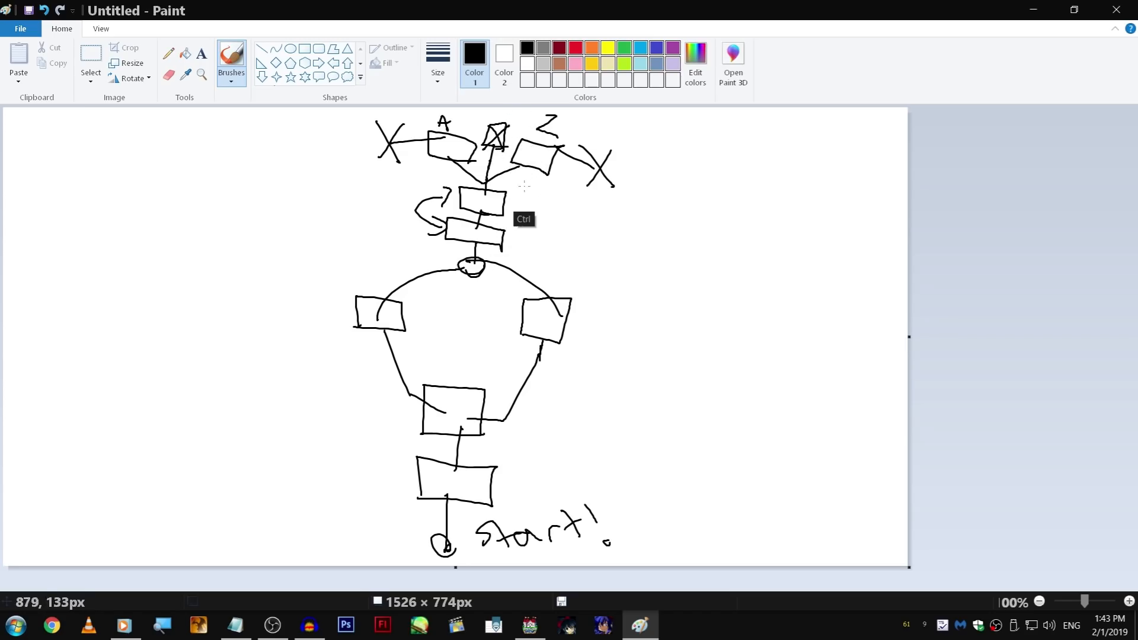
# Step: Draw a long arrow sideways from the box below the upper fork and a new box at the arrow's end
pyautogui.moveTo(503, 180)
pyautogui.mouseDown()
pyautogui.moveTo(651, 212)
pyautogui.moveTo(567, 204)
pyautogui.moveTo(617, 214)
pyautogui.mouseUp()
pyautogui.hotkey('ctrl', 'z')
pyautogui.hotkey('ctrl', 'z')
pyautogui.hotkey('ctrl', 'z')
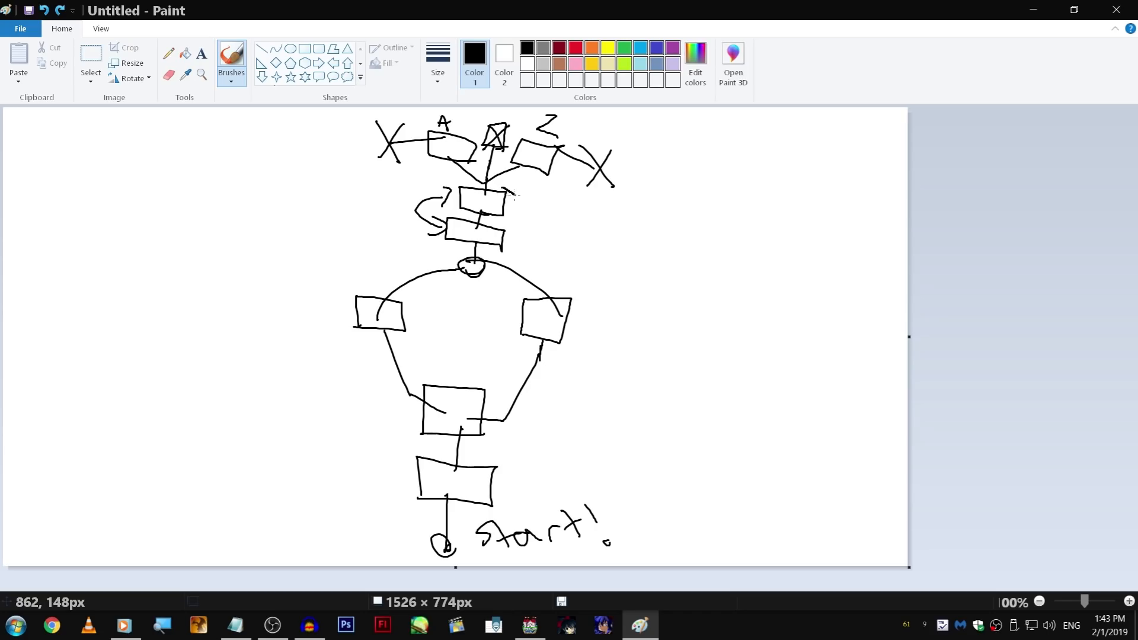
pyautogui.moveTo(496, 206)
pyautogui.mouseDown()
pyautogui.moveTo(652, 224)
pyautogui.moveTo(651, 251)
pyautogui.mouseUp()
pyautogui.moveTo(671, 203)
pyautogui.mouseDown()
pyautogui.moveTo(678, 230)
pyautogui.moveTo(727, 187)
pyautogui.moveTo(665, 199)
pyautogui.mouseUp()
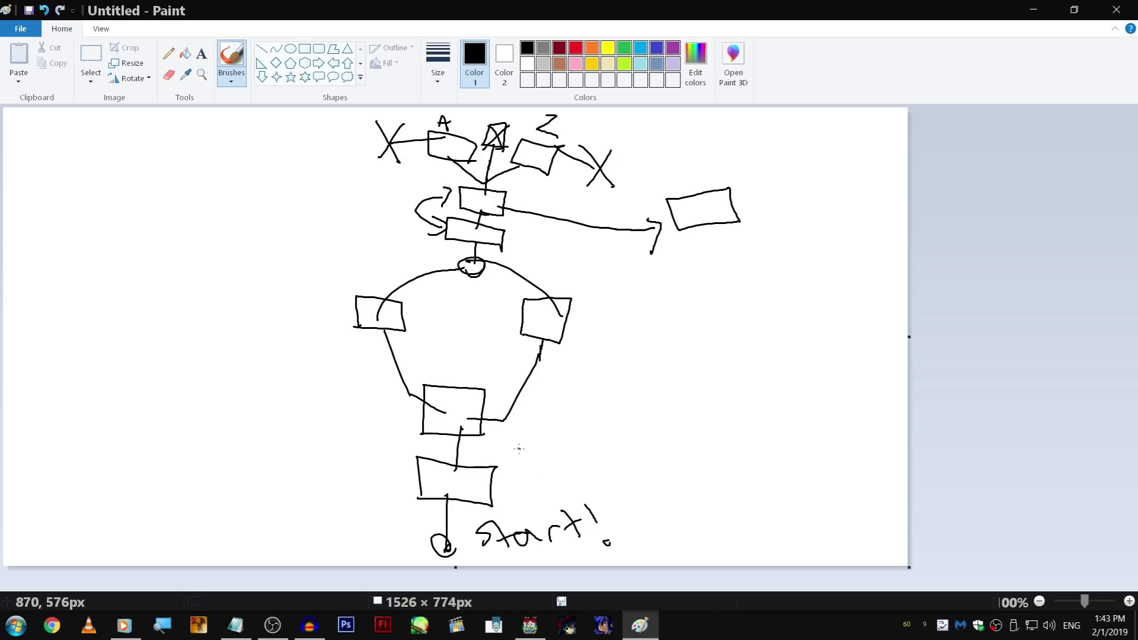
# Step: Label the lowest flowchart box "Intro" and the box above it "class" with a leading dash
pyautogui.moveTo(507, 467)
pyautogui.mouseDown()
pyautogui.moveTo(520, 483)
pyautogui.moveTo(532, 460)
pyautogui.moveTo(593, 466)
pyautogui.moveTo(568, 466)
pyautogui.mouseUp()
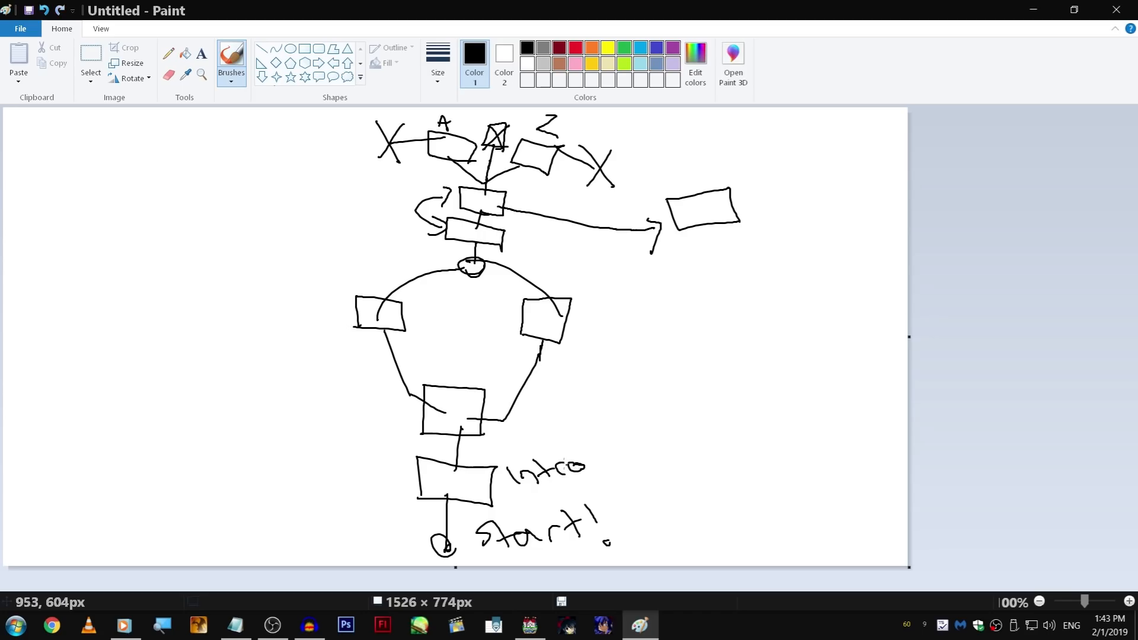
pyautogui.moveTo(562, 419)
pyautogui.mouseDown()
pyautogui.moveTo(518, 417)
pyautogui.moveTo(520, 399)
pyautogui.mouseUp()
pyautogui.hotkey('ctrl', 'z')
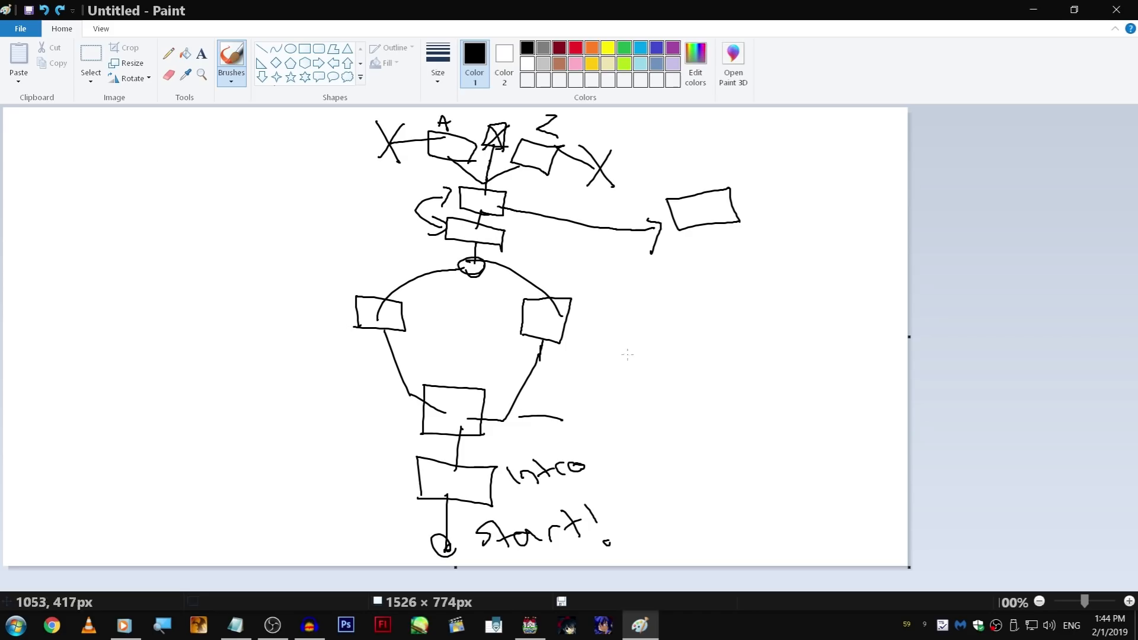
pyautogui.moveTo(572, 391)
pyautogui.mouseDown()
pyautogui.moveTo(582, 420)
pyautogui.moveTo(586, 409)
pyautogui.moveTo(638, 404)
pyautogui.moveTo(622, 412)
pyautogui.mouseUp()
pyautogui.hotkey('ctrl', 'z')
pyautogui.hotkey('ctrl', 'z')
pyautogui.hotkey('ctrl', 'z')
# Step: Label the branch box above "class" with a dash and the word "event"
pyautogui.moveTo(560, 339)
pyautogui.mouseDown()
pyautogui.moveTo(616, 337)
pyautogui.moveTo(619, 319)
pyautogui.mouseUp()
pyautogui.hotkey('ctrl', 'z')
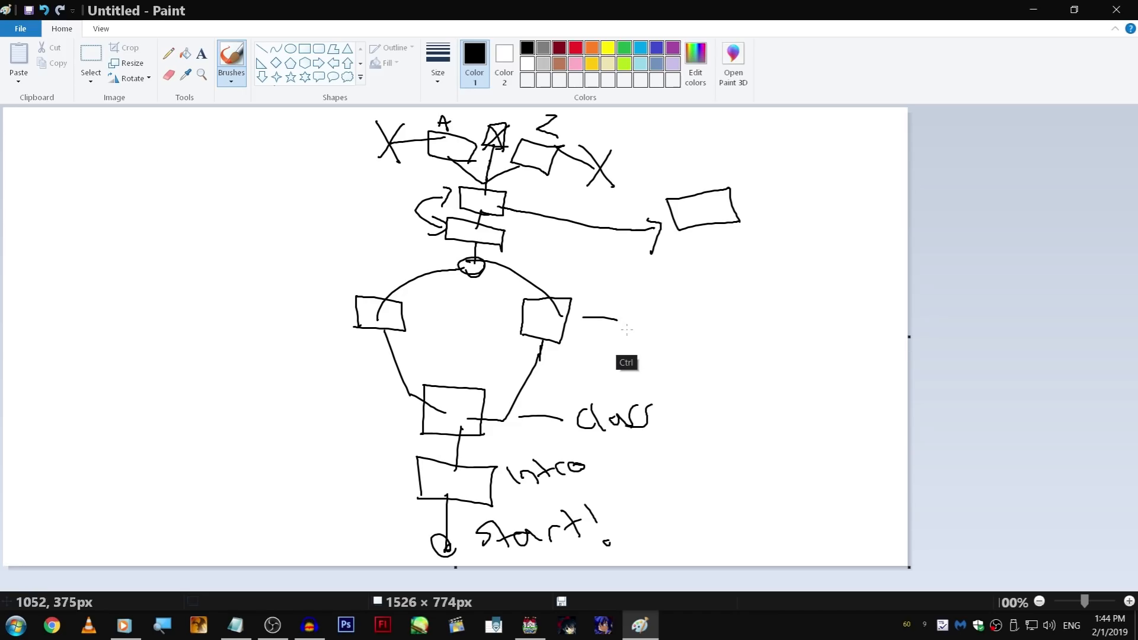
pyautogui.press('ctrl')
pyautogui.moveTo(625, 315)
pyautogui.mouseDown()
pyautogui.moveTo(637, 330)
pyautogui.moveTo(662, 312)
pyautogui.moveTo(703, 323)
pyautogui.moveTo(728, 313)
pyautogui.mouseUp()
pyautogui.press('ctrl')
# Step: Draw an arrow pointing at the two stacked boxes below the upper fork and label it "asking out scene"
pyautogui.moveTo(296, 181)
pyautogui.mouseDown()
pyautogui.moveTo(358, 184)
pyautogui.moveTo(365, 195)
pyautogui.mouseUp()
pyautogui.hotkey('ctrl', 'z')
pyautogui.moveTo(363, 188); pyautogui.dragTo(367, 208)
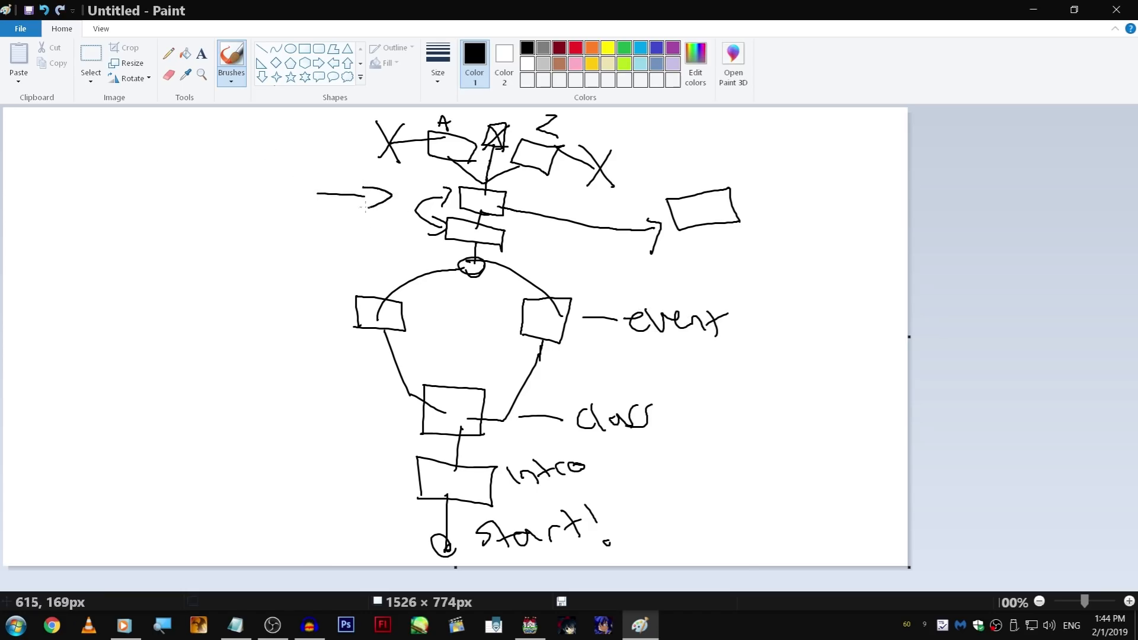
pyautogui.moveTo(209, 176)
pyautogui.mouseDown()
pyautogui.moveTo(209, 206)
pyautogui.moveTo(302, 185)
pyautogui.mouseUp()
pyautogui.hotkey('ctrl', 'z')
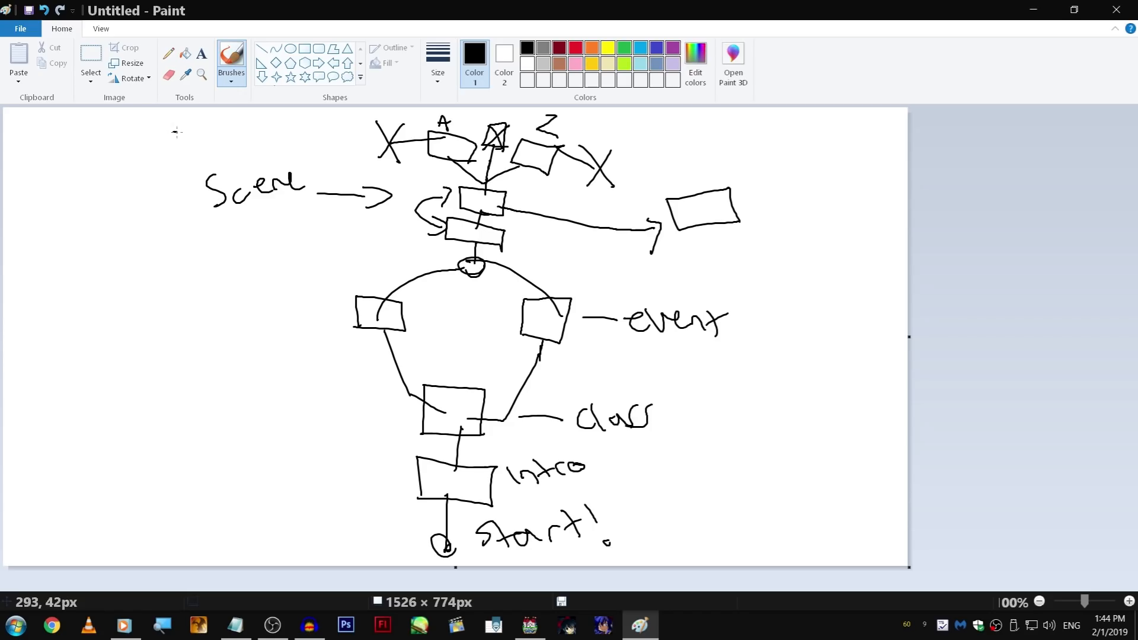
pyautogui.moveTo(175, 132)
pyautogui.mouseDown()
pyautogui.moveTo(231, 120)
pyautogui.moveTo(282, 143)
pyautogui.moveTo(253, 158)
pyautogui.moveTo(296, 148)
pyautogui.mouseUp()
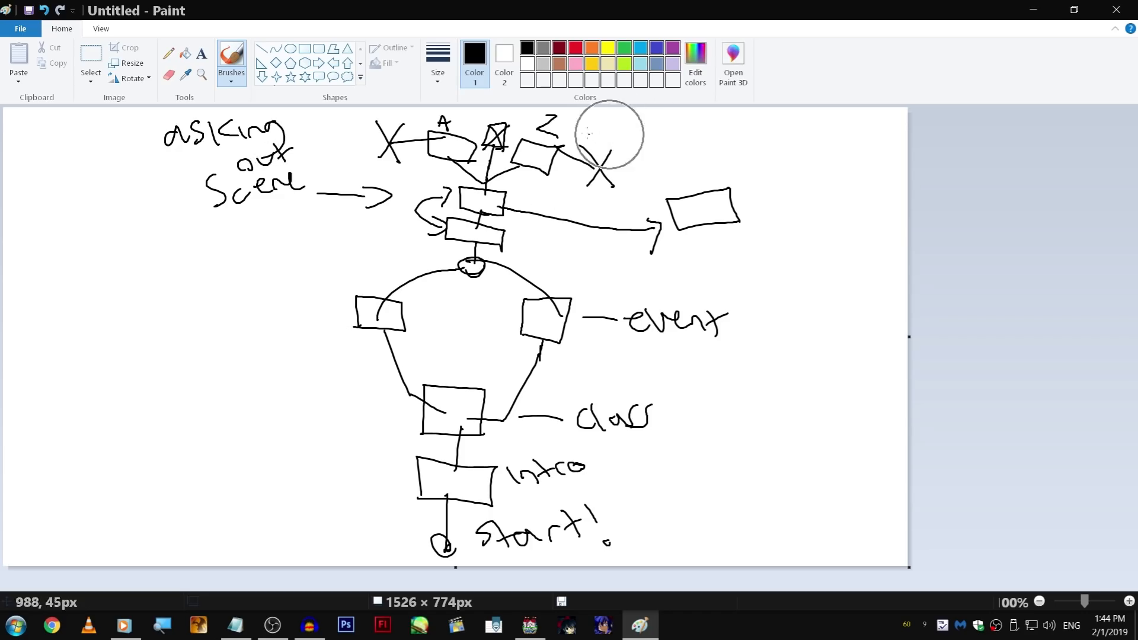
# Step: Draw a long curve from box A past the separate far box and write "date scene" above that box
pyautogui.moveTo(449, 143)
pyautogui.mouseDown()
pyautogui.moveTo(637, 214)
pyautogui.moveTo(798, 218)
pyautogui.mouseUp()
pyautogui.moveTo(646, 130)
pyautogui.mouseDown()
pyautogui.moveTo(658, 115)
pyautogui.moveTo(698, 125)
pyautogui.moveTo(746, 171)
pyautogui.moveTo(813, 165)
pyautogui.mouseUp()
pyautogui.press('ctrl')
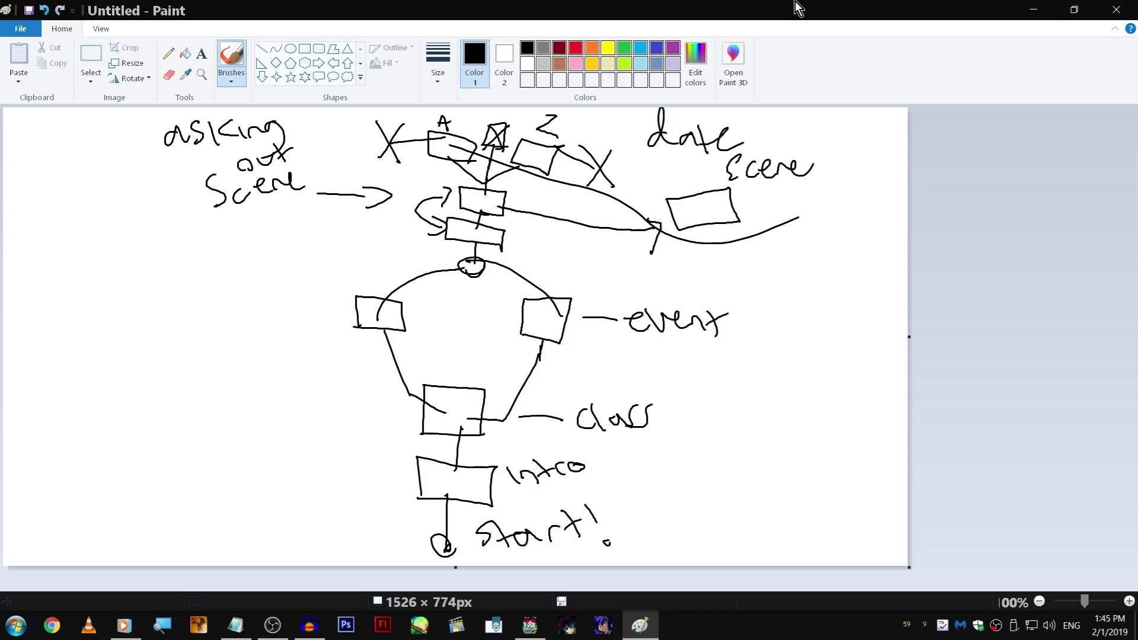
pyautogui.press('ctrl')
pyautogui.hotkey('ctrl', 'z')
pyautogui.moveTo(437, 307)
pyautogui.mouseDown()
pyautogui.moveTo(509, 311)
pyautogui.moveTo(465, 321)
pyautogui.moveTo(455, 307)
pyautogui.moveTo(494, 321)
pyautogui.mouseUp()
pyautogui.hotkey('ctrl', 'z')
pyautogui.moveTo(468, 178)
pyautogui.mouseDown()
pyautogui.moveTo(515, 129)
pyautogui.moveTo(484, 183)
pyautogui.mouseUp()
pyautogui.hotkey('ctrl', 'z')
# Step: Handwrite "choice" in red between the two middle branch boxes
pyautogui.click(575, 47)
pyautogui.moveTo(449, 292)
pyautogui.mouseDown()
pyautogui.moveTo(464, 298)
pyautogui.moveTo(446, 319)
pyautogui.mouseUp()
pyautogui.hotkey('ctrl', 'z')
pyautogui.hotkey('ctrl', 'z')
pyautogui.moveTo(450, 295)
pyautogui.mouseDown()
pyautogui.moveTo(474, 317)
pyautogui.moveTo(522, 314)
pyautogui.mouseUp()
pyautogui.hotkey('ctrl', 'z')
# Step: Draw a large red loop around the flowchart's upper section, reaching to the date scene box
pyautogui.moveTo(598, 181)
pyautogui.mouseDown()
pyautogui.moveTo(487, 226)
pyautogui.moveTo(591, 216)
pyautogui.mouseUp()
pyautogui.hotkey('ctrl', 'z')
pyautogui.moveTo(750, 215)
pyautogui.mouseDown()
pyautogui.moveTo(557, 96)
pyautogui.moveTo(715, 279)
pyautogui.mouseUp()
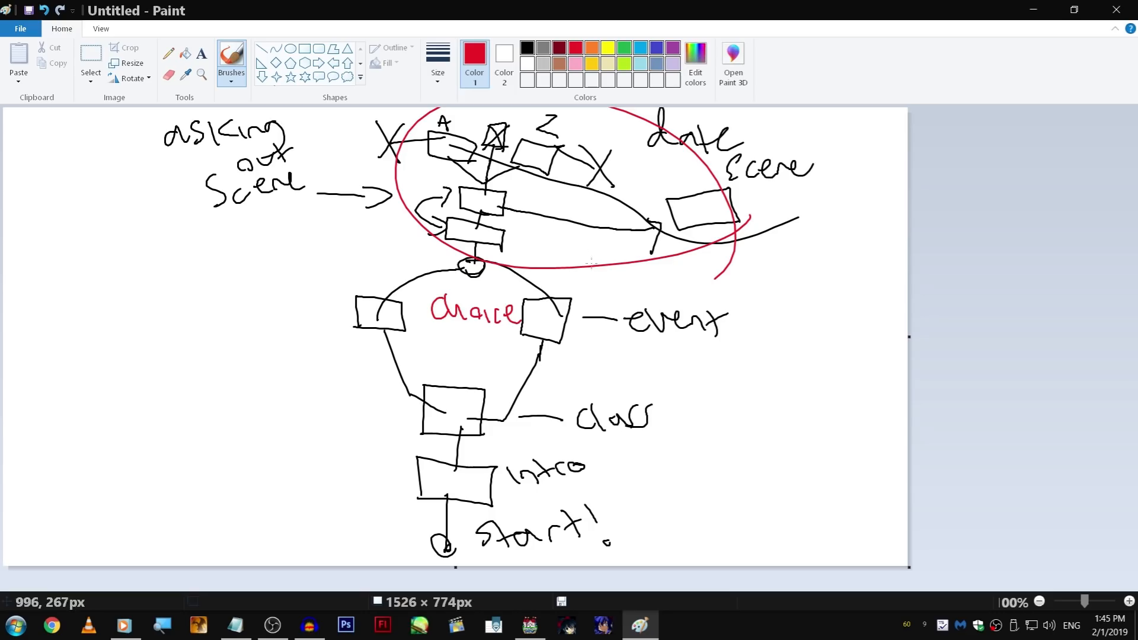
# Step: Write "Points" in red at the loop's lower edge and draw a red arrow toward the date scene box
pyautogui.moveTo(600, 249); pyautogui.dragTo(603, 274)
pyautogui.moveTo(600, 250); pyautogui.dragTo(629, 267)
pyautogui.moveTo(635, 268); pyautogui.dragTo(685, 272)
pyautogui.moveTo(646, 180)
pyautogui.mouseDown()
pyautogui.moveTo(694, 187)
pyautogui.moveTo(699, 203)
pyautogui.mouseUp()
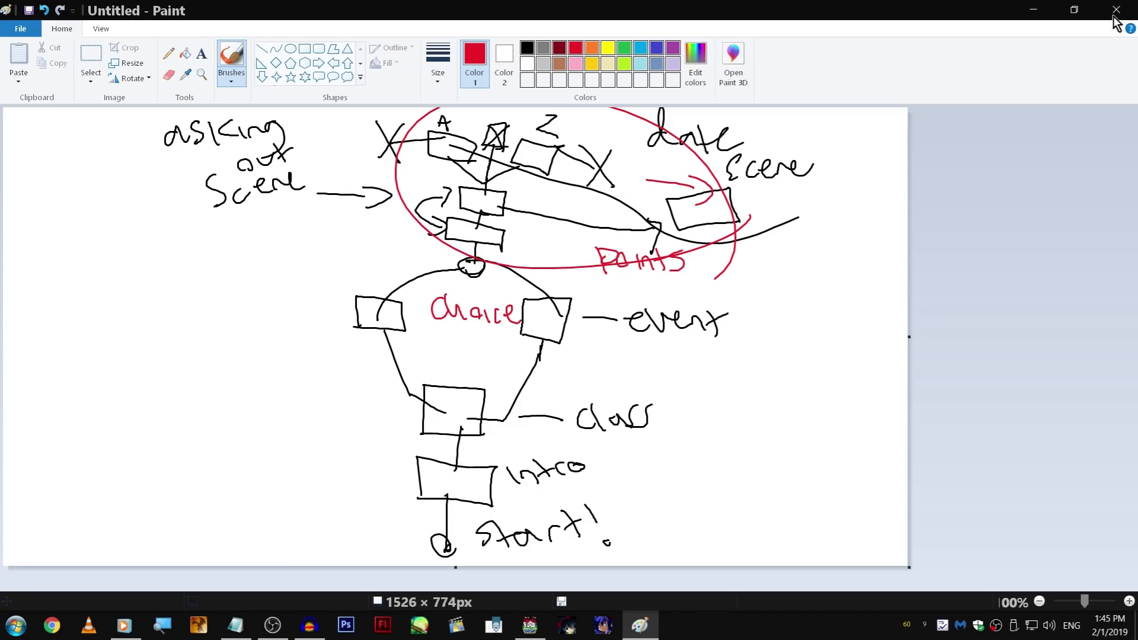
# Step: Switch from Paint to the Notepad list of mechanics, review it, and minimise it to reveal RPG Maker MV
pyautogui.hotkey('alt', 'Tab')
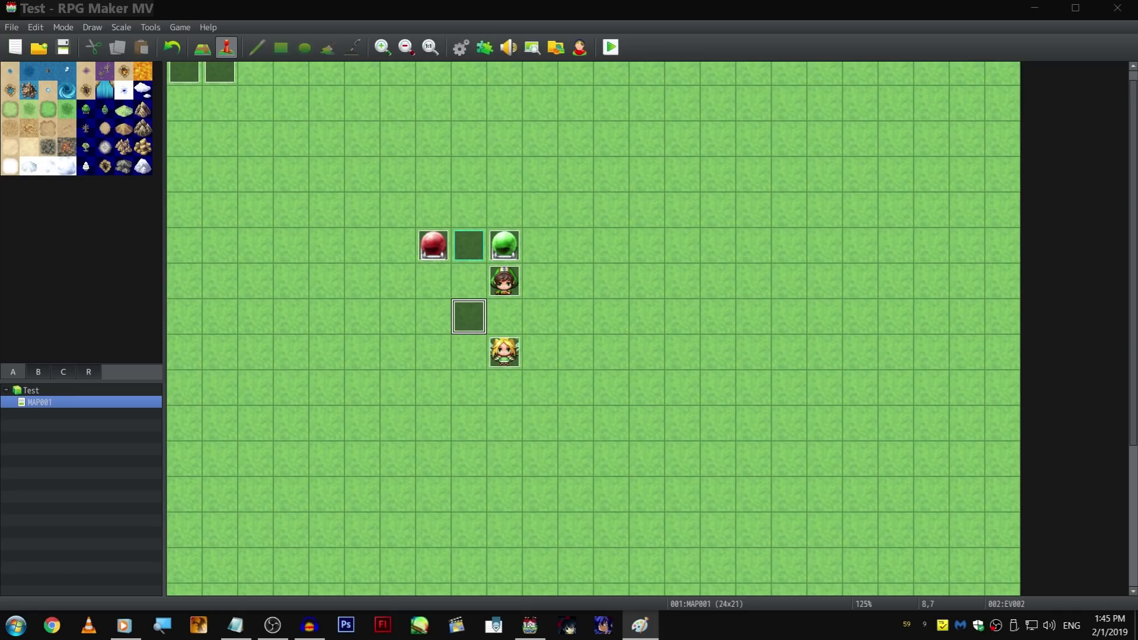
pyautogui.hotkey('alt', 'Tab')
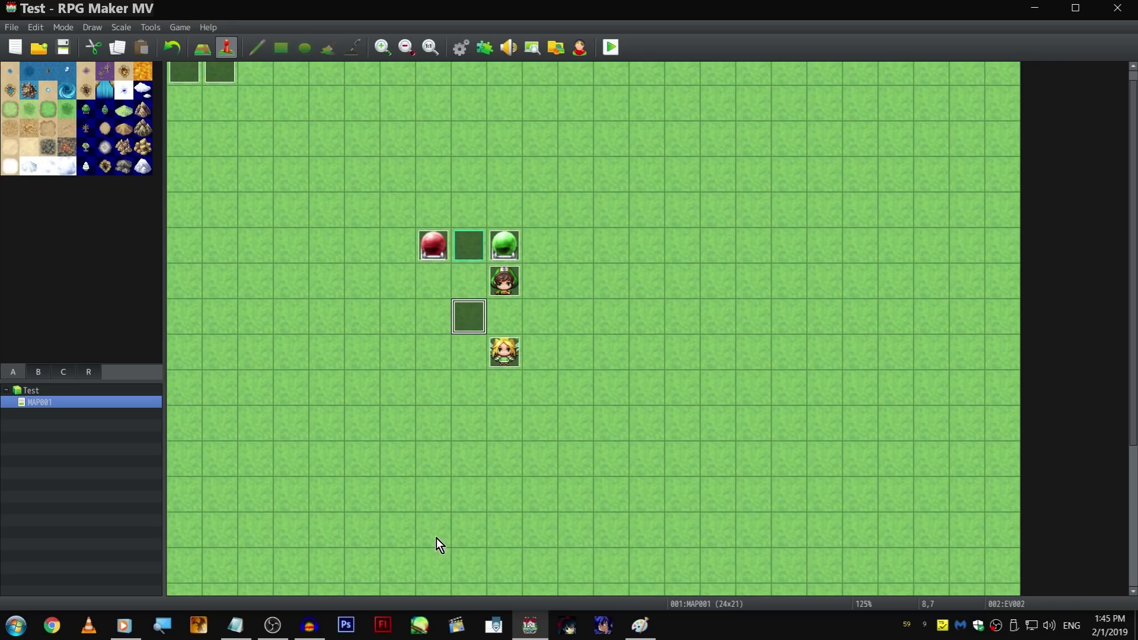
pyautogui.click(237, 625)
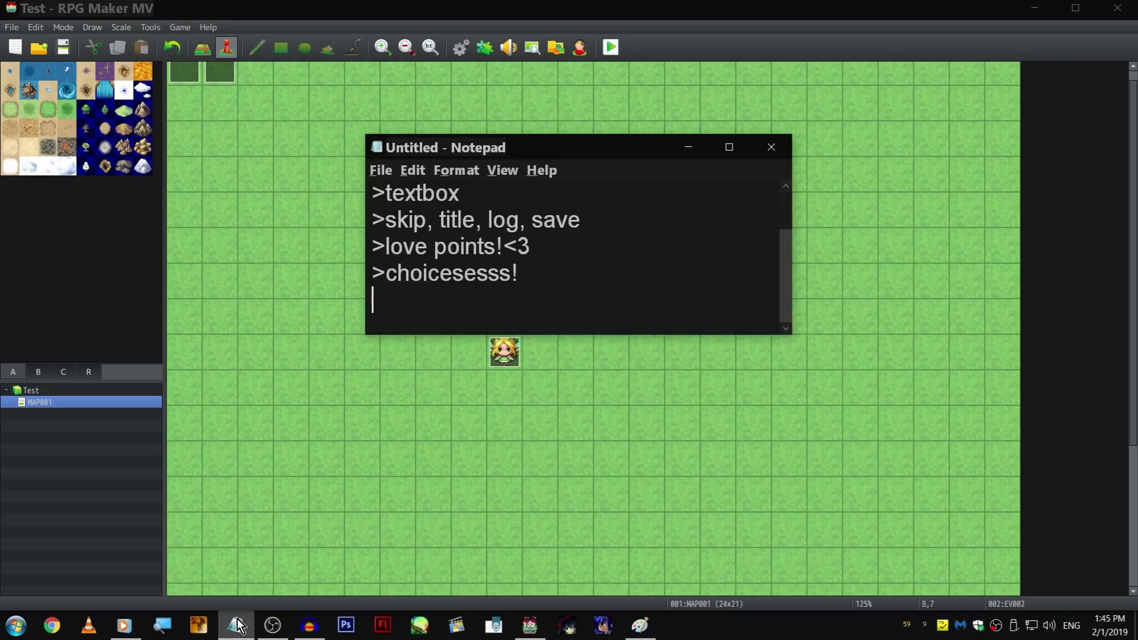
pyautogui.scroll(1, 356, 534)
pyautogui.scroll(1, 570, 310)
pyautogui.scroll(-1, 571, 310)
pyautogui.click(688, 147)
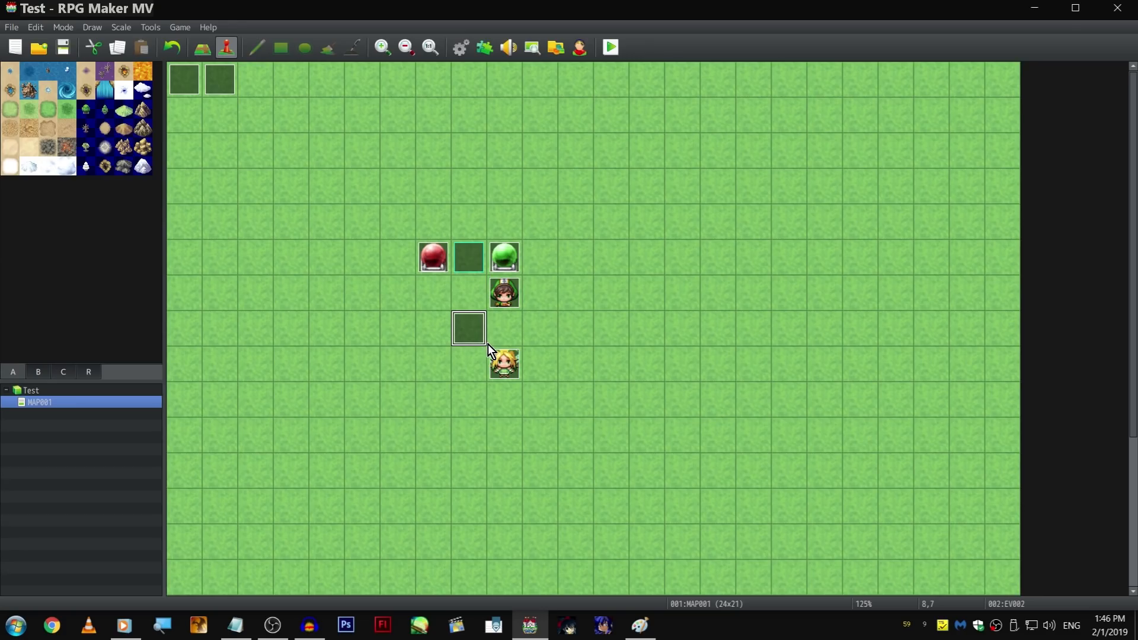
# Step: Open event EV002 on the map, examine its commands from the Skip choice to the end, and close it without changes
pyautogui.scroll(-3, 486, 344)
pyautogui.click(505, 283)
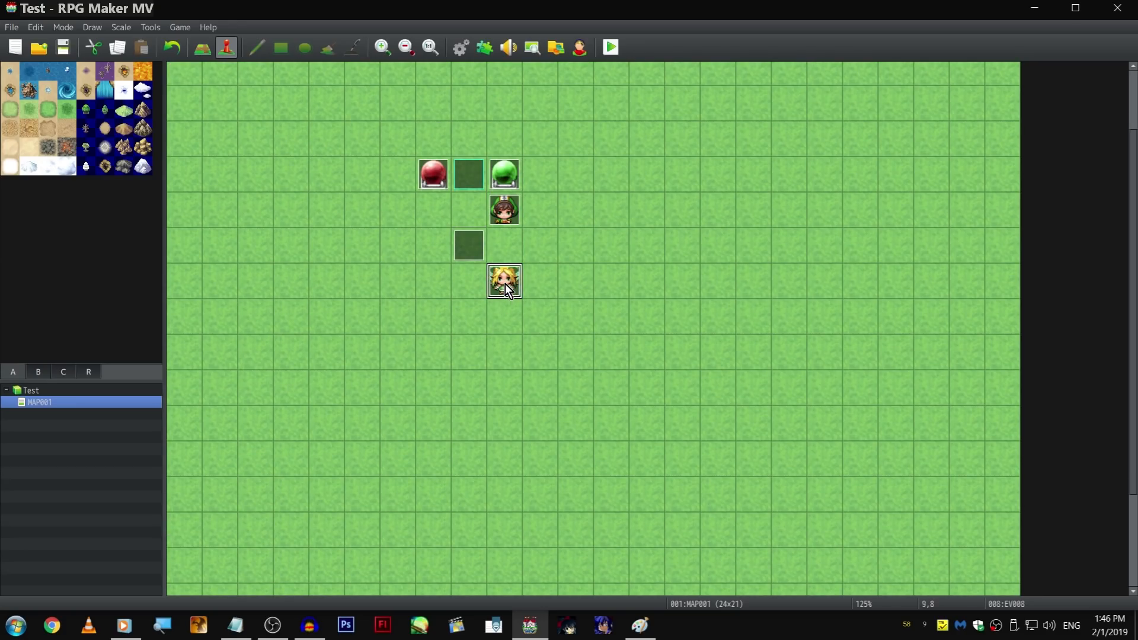
pyautogui.doubleClick(476, 247)
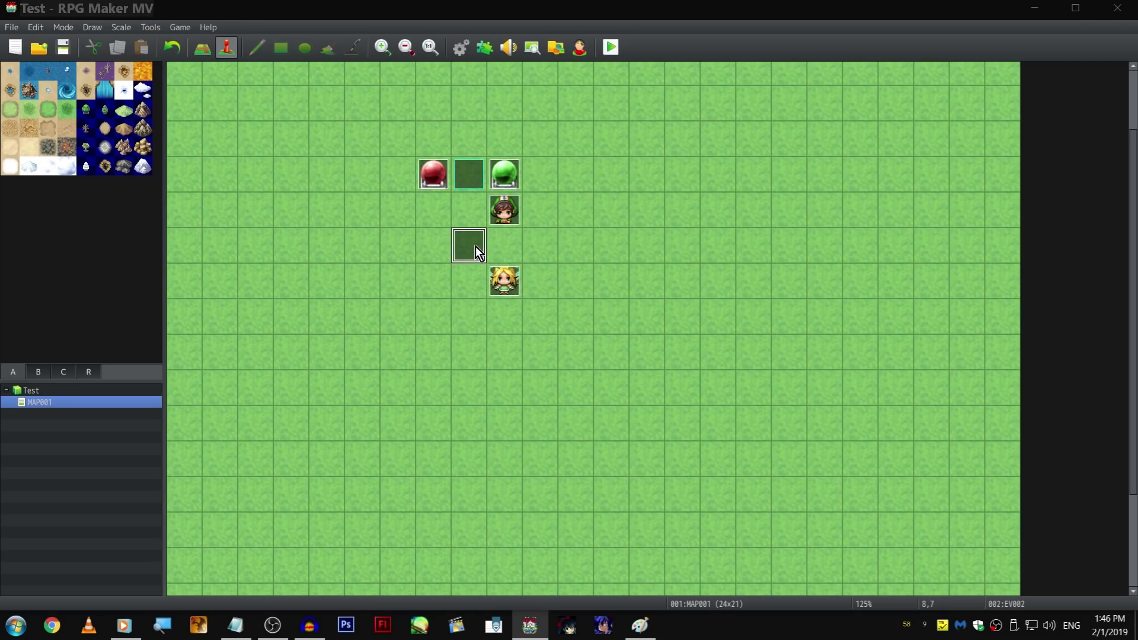
pyautogui.moveTo(854, 231); pyautogui.dragTo(848, 438)
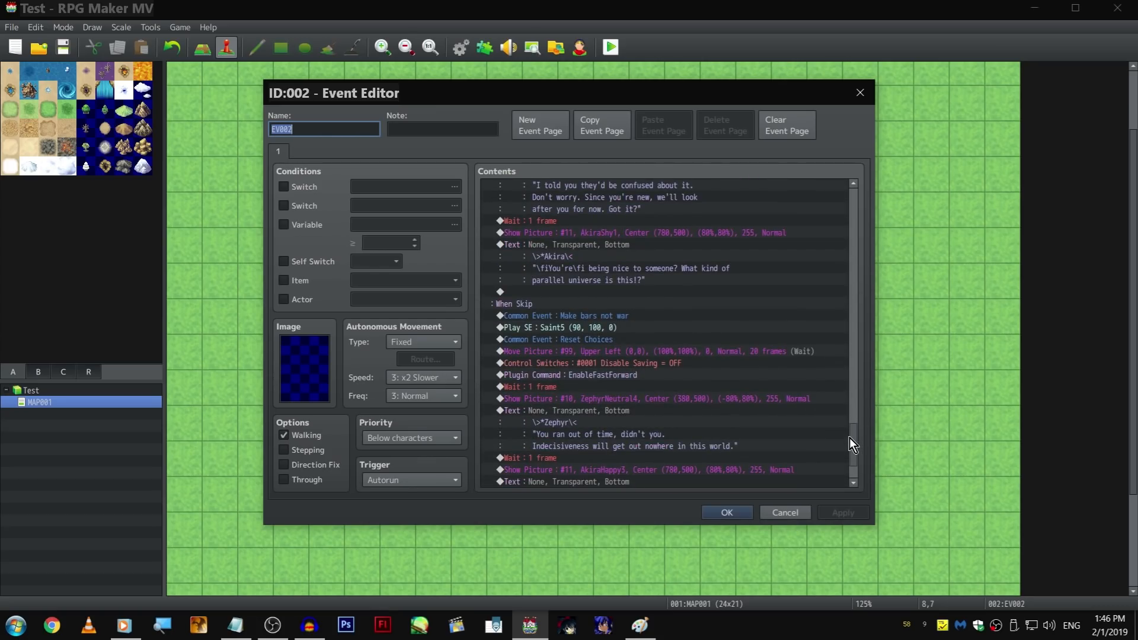
pyautogui.hotkey('alt', 'Tab')
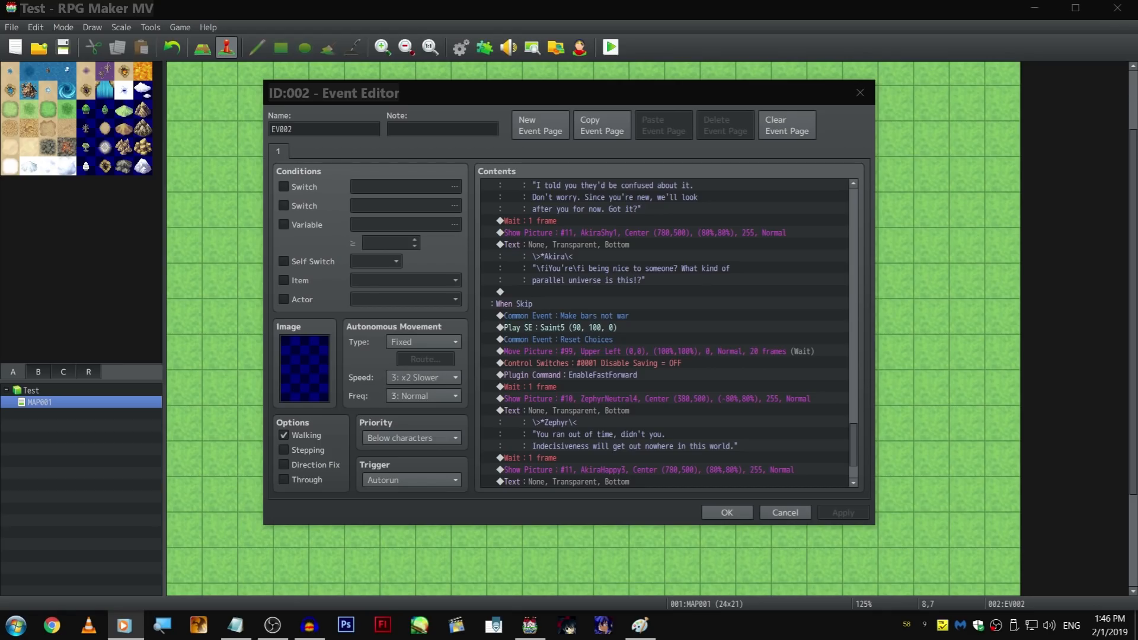
pyautogui.scroll(-2, 716, 386)
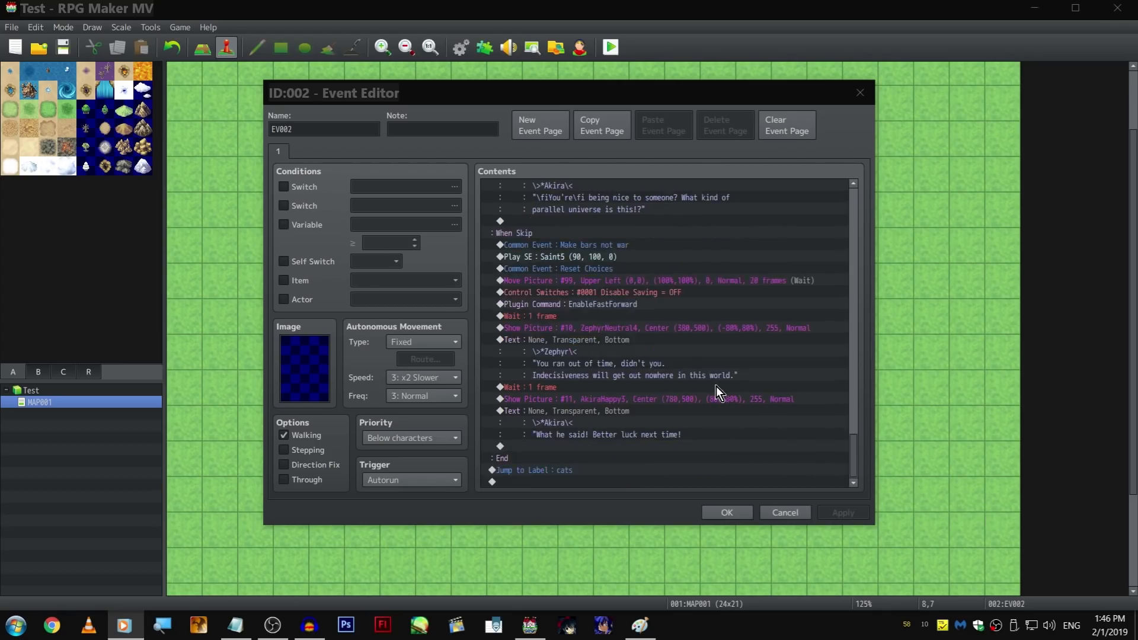
pyautogui.click(814, 377)
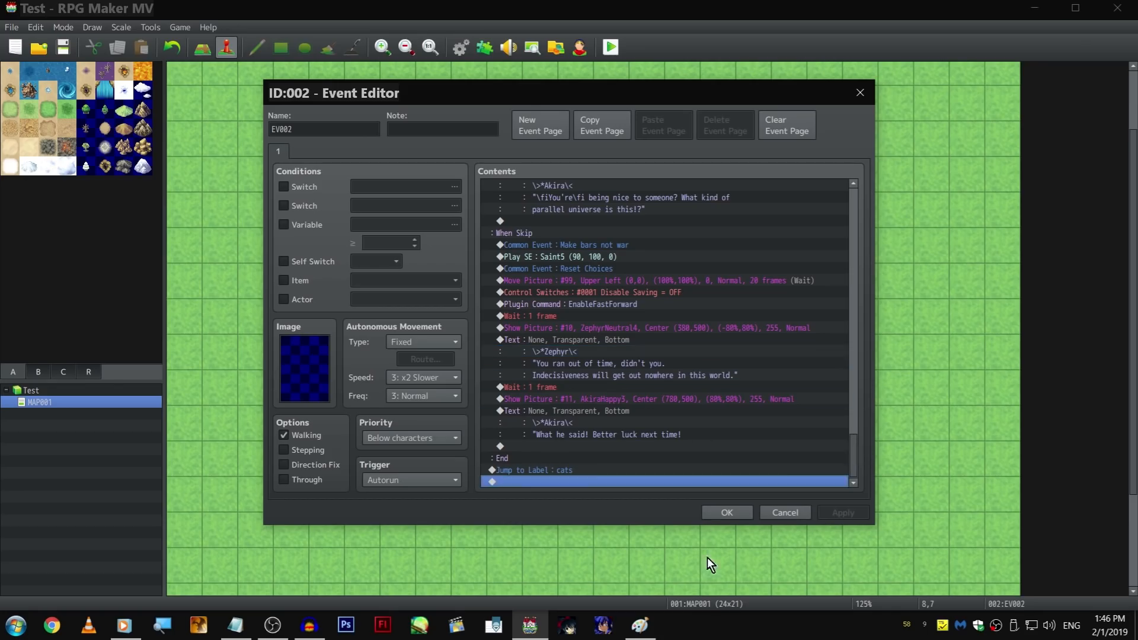
pyautogui.click(785, 513)
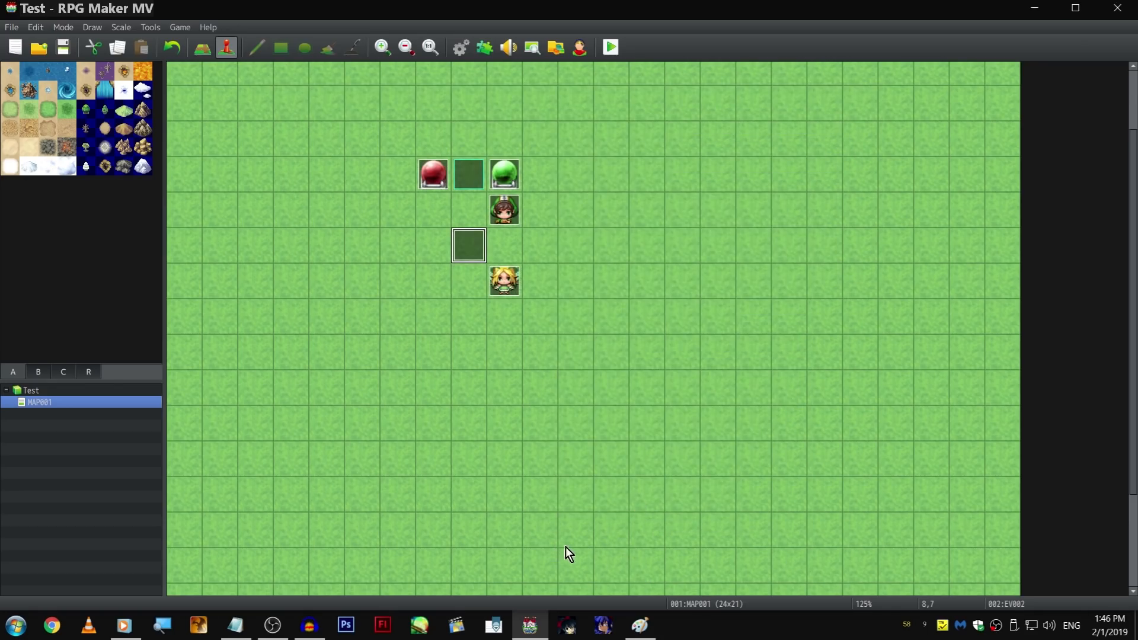
# Step: Review the mechanics list in Notepad once more and return to the RPG Maker MV map
pyautogui.click(235, 626)
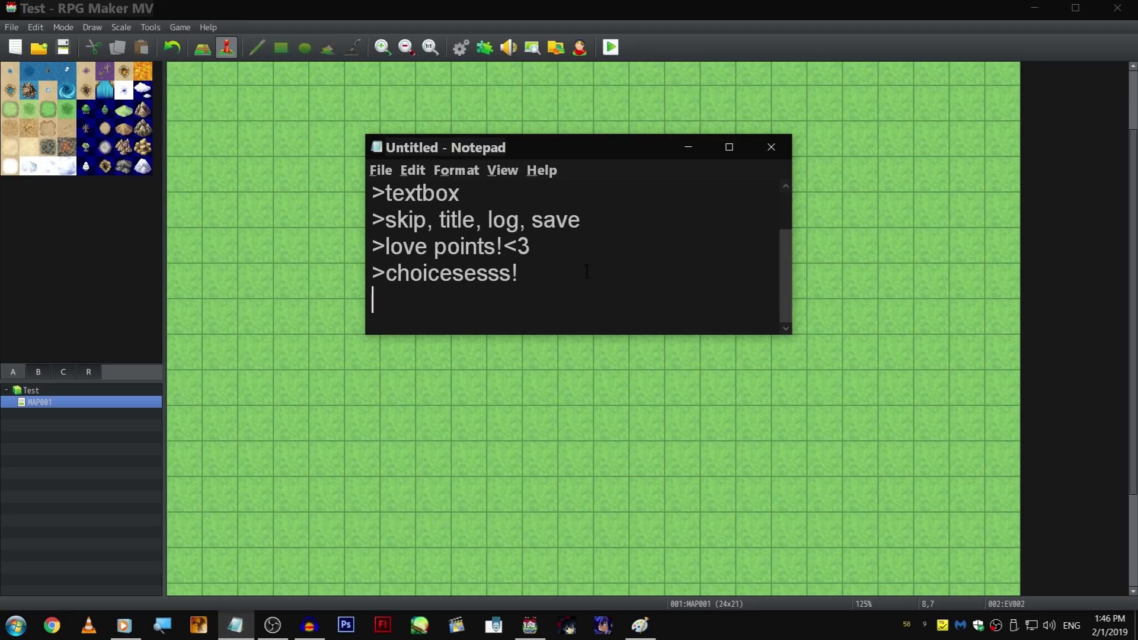
pyautogui.click(634, 442)
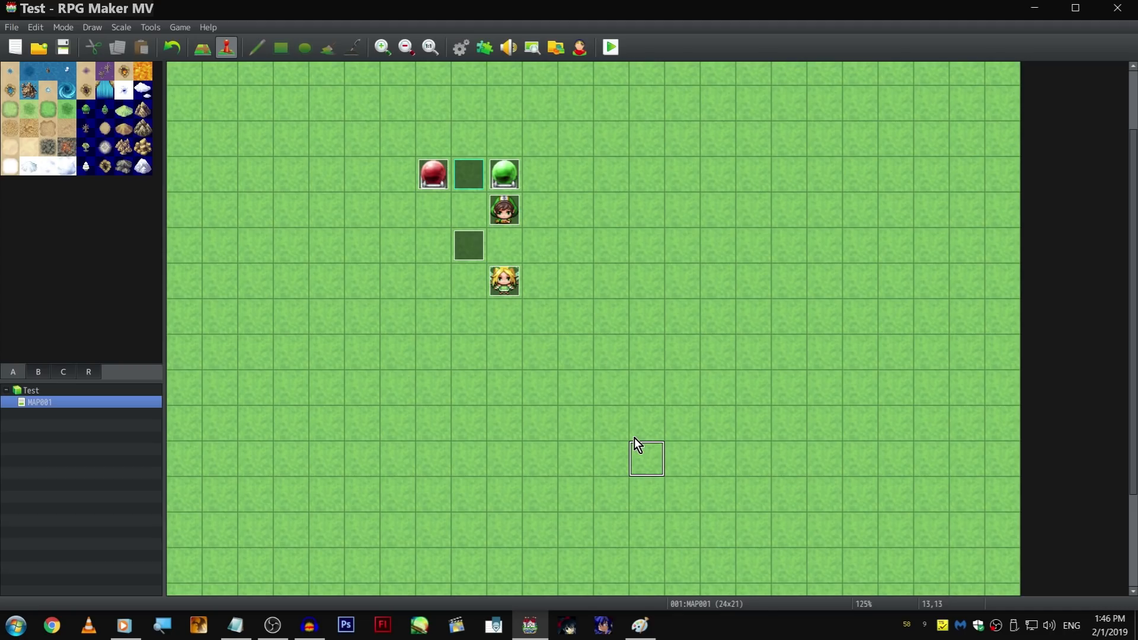
# Step: Open the project database, examine the Player and Play-tan actor entries with their name and nickname fields, and close it without changes
pyautogui.scroll(2, 525, 339)
pyautogui.scroll(-3, 525, 339)
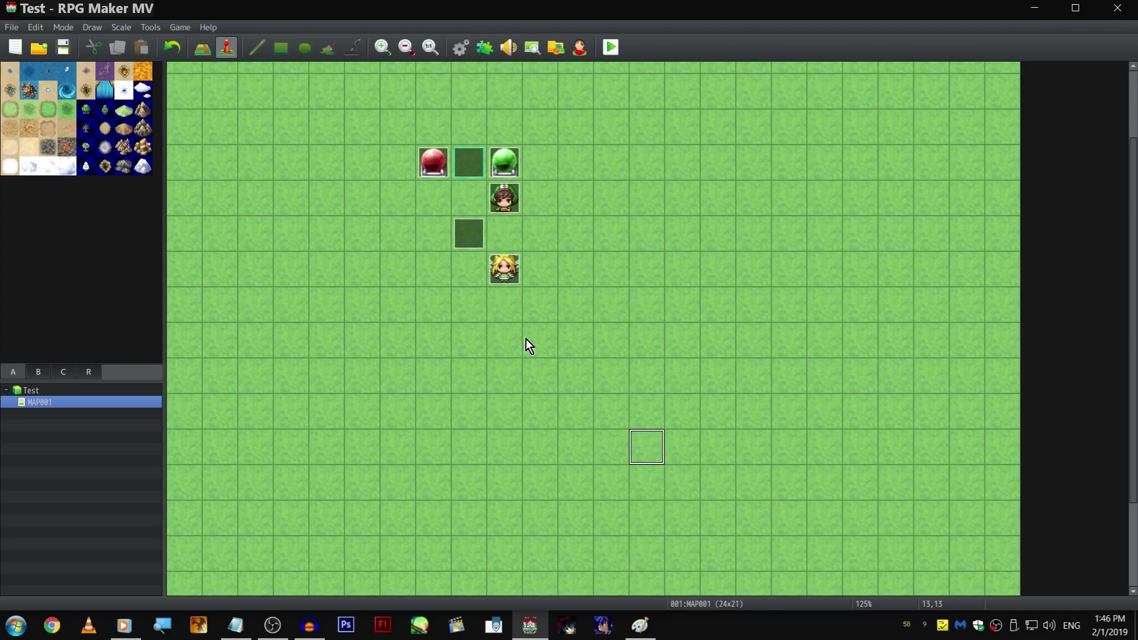
pyautogui.scroll(4, 531, 331)
pyautogui.click(461, 48)
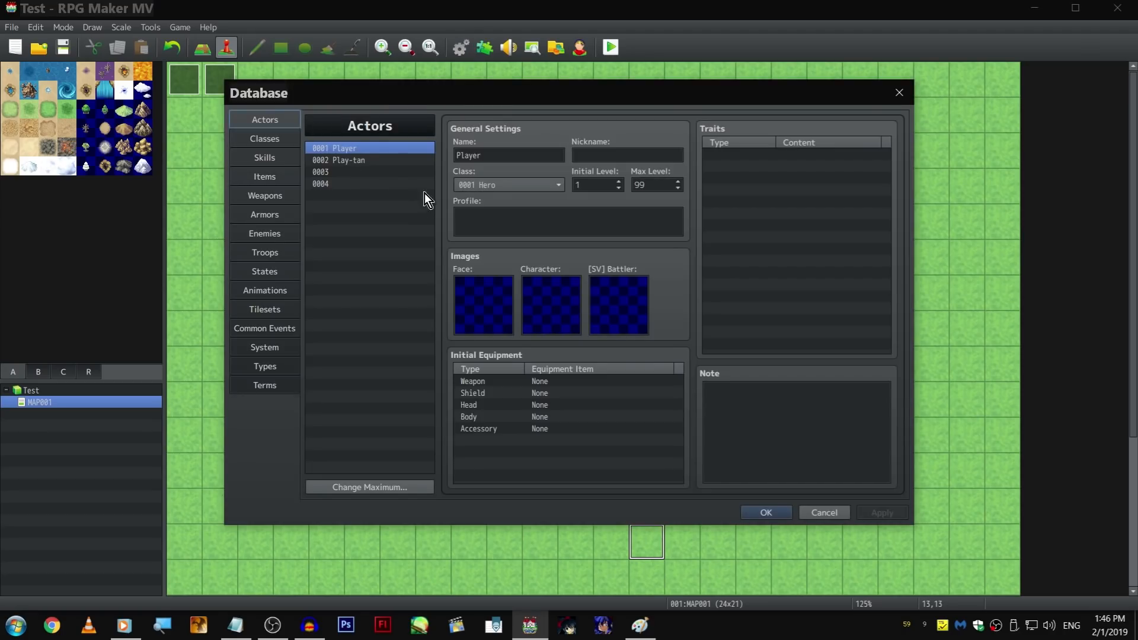
pyautogui.click(400, 159)
pyautogui.click(408, 147)
pyautogui.click(409, 159)
pyautogui.click(635, 154)
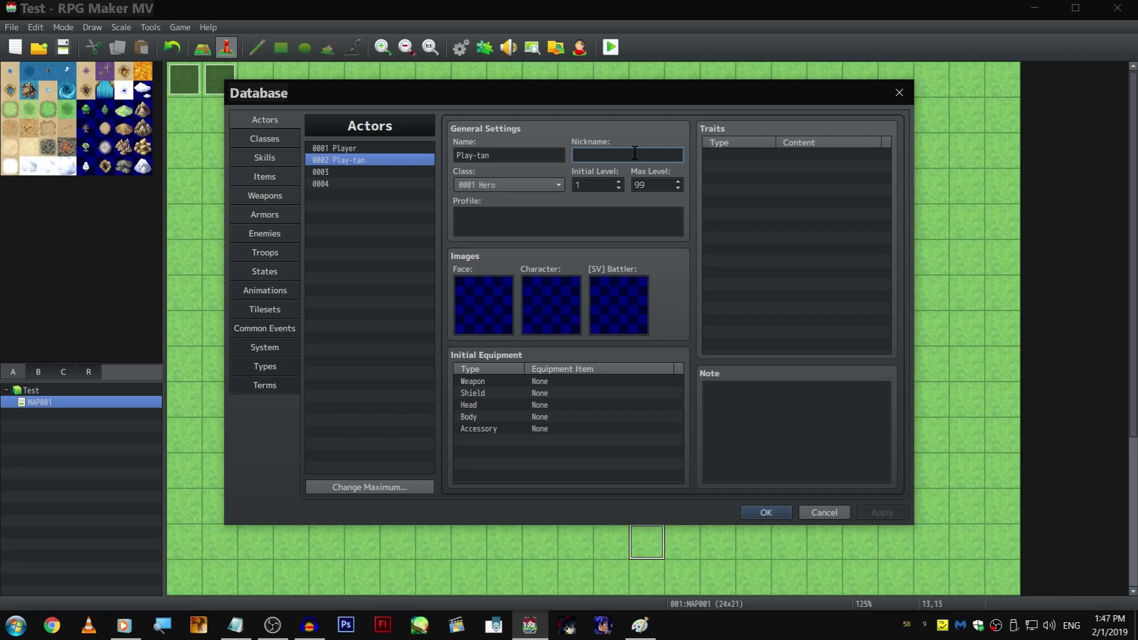
pyautogui.click(899, 93)
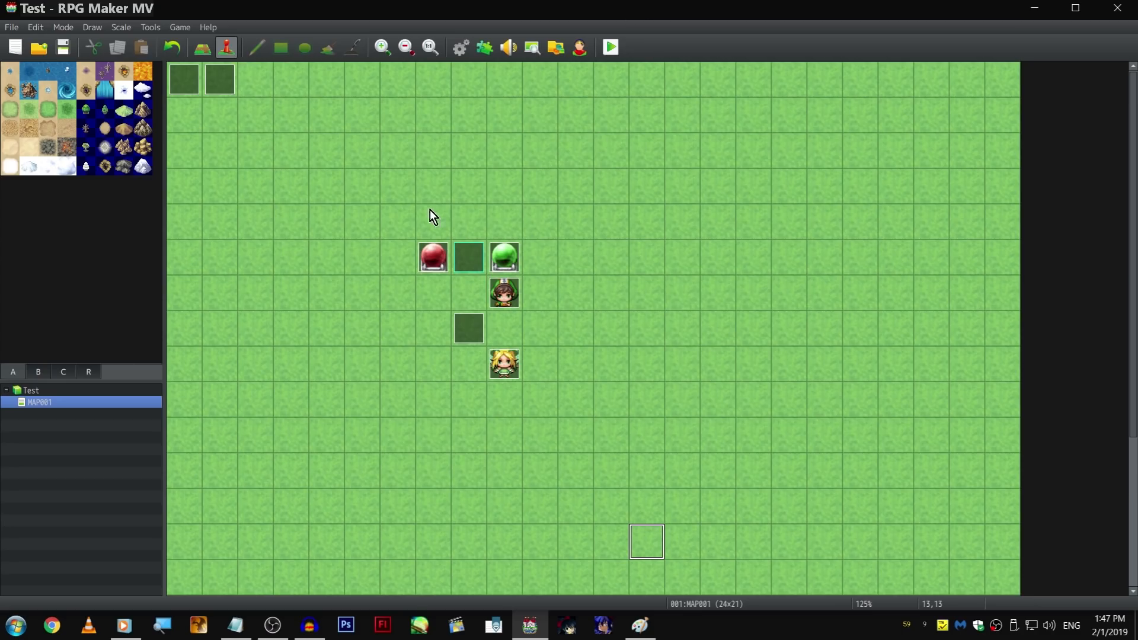
# Step: Reopen the database's actor list, look over the Play-tan entry and the unnamed actor slots, and close it again
pyautogui.scroll(-3, 433, 215)
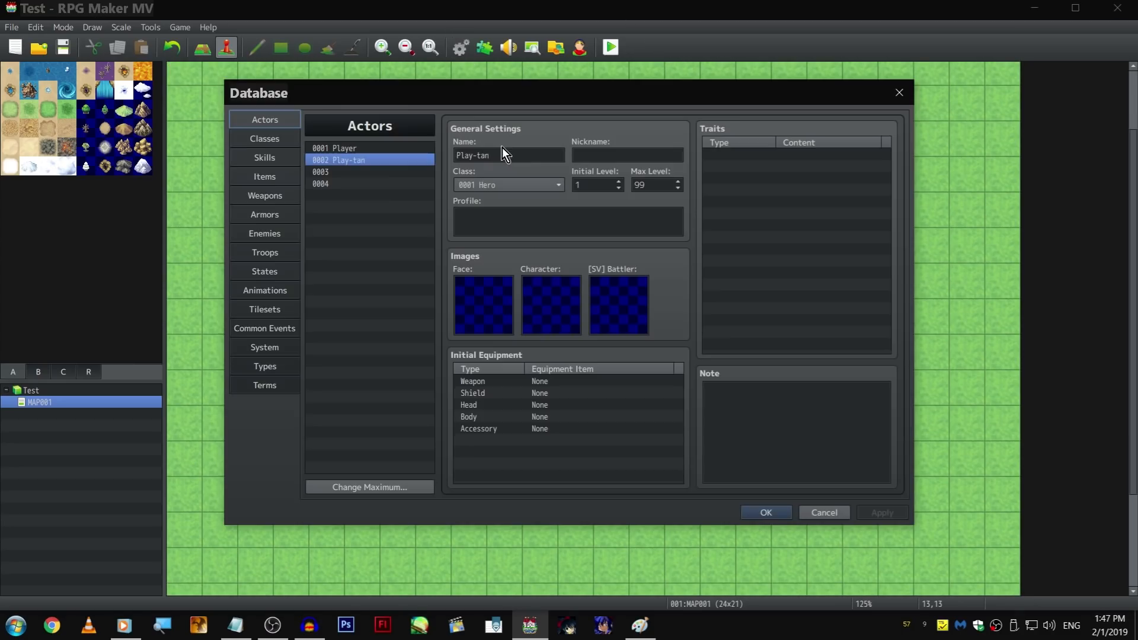
pyautogui.click(400, 185)
pyautogui.moveTo(398, 161); pyautogui.dragTo(408, 205)
pyautogui.click(900, 100)
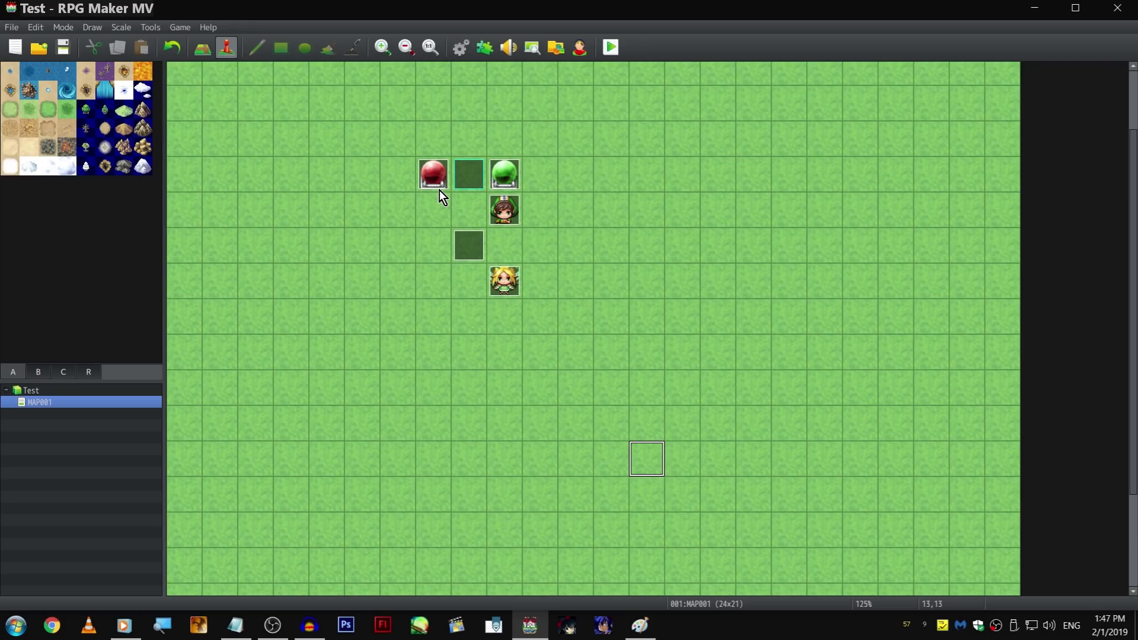
# Step: Check the mechanics list in Notepad and return to the RPG Maker MV map
pyautogui.scroll(-3, 639, 582)
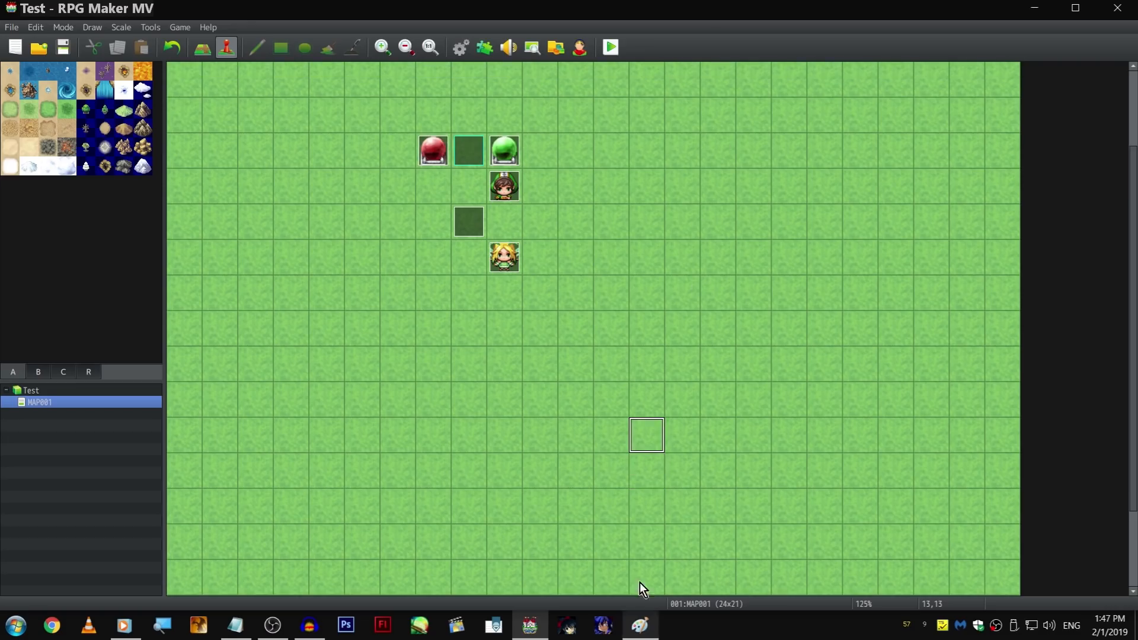
pyautogui.scroll(4, 278, 566)
pyautogui.click(235, 625)
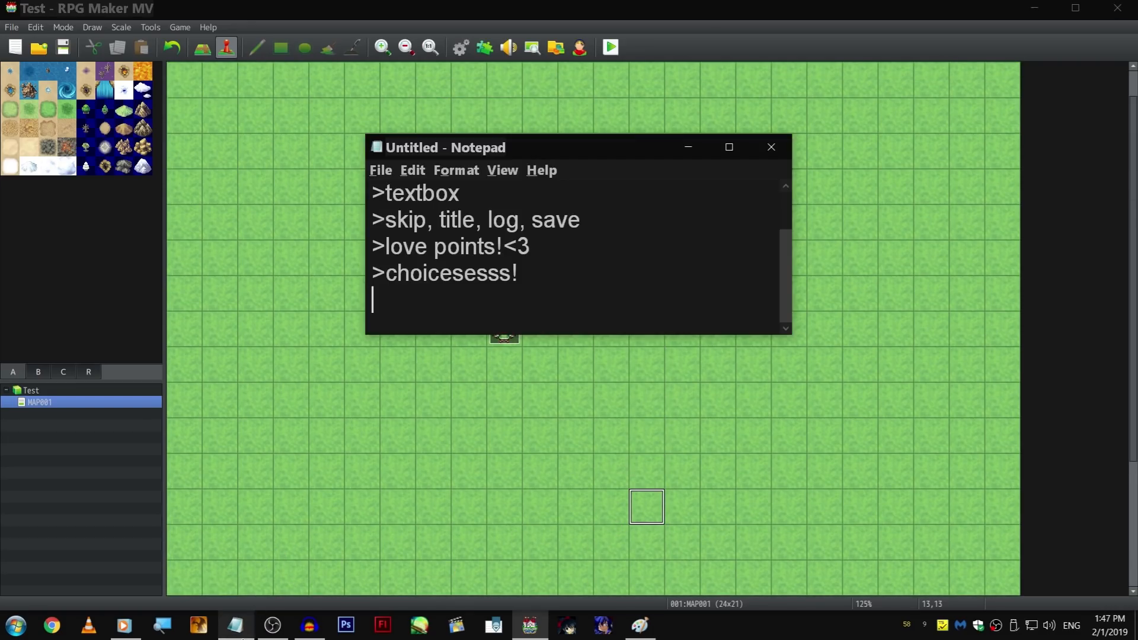
pyautogui.click(287, 520)
pyautogui.click(277, 627)
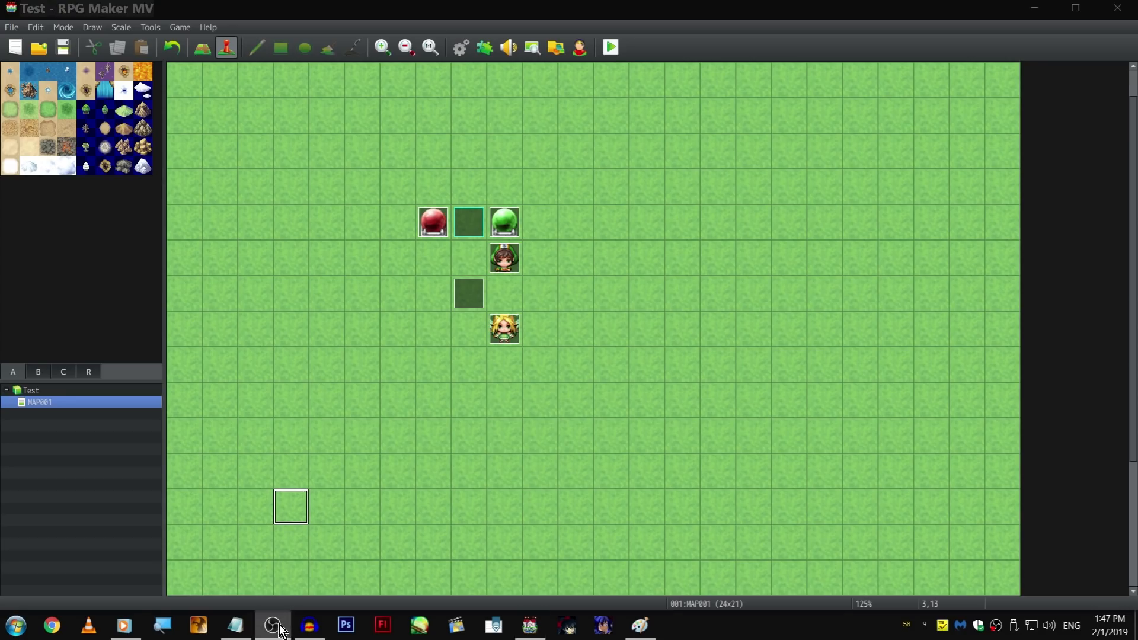
pyautogui.click(529, 626)
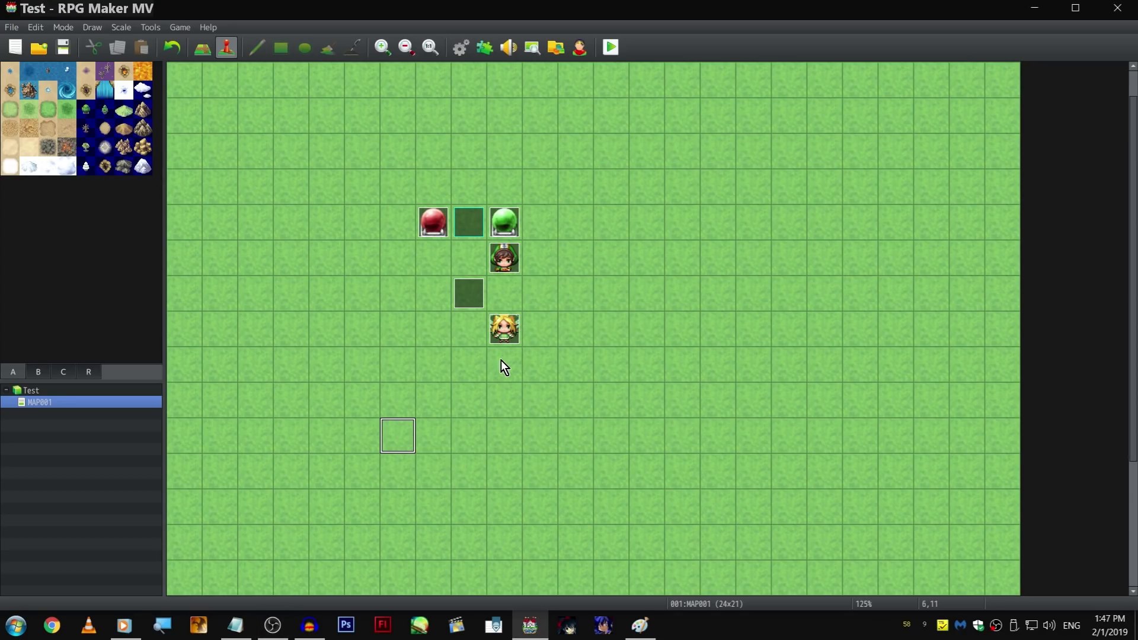
pyautogui.scroll(-2, 500, 360)
pyautogui.click(309, 638)
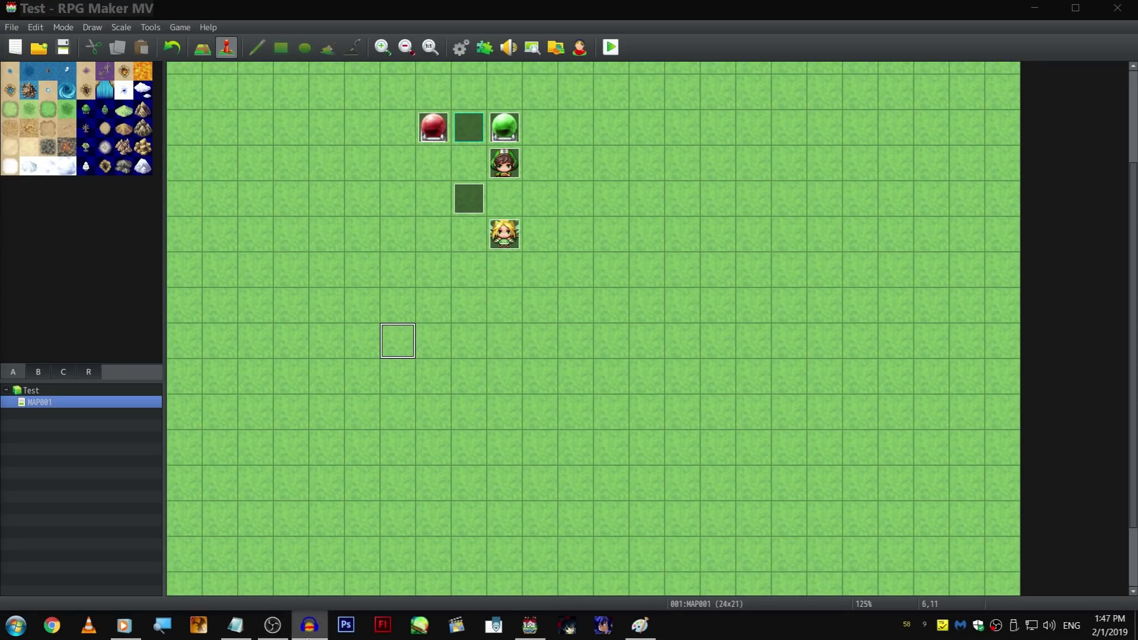
pyautogui.scroll(3, 499, 266)
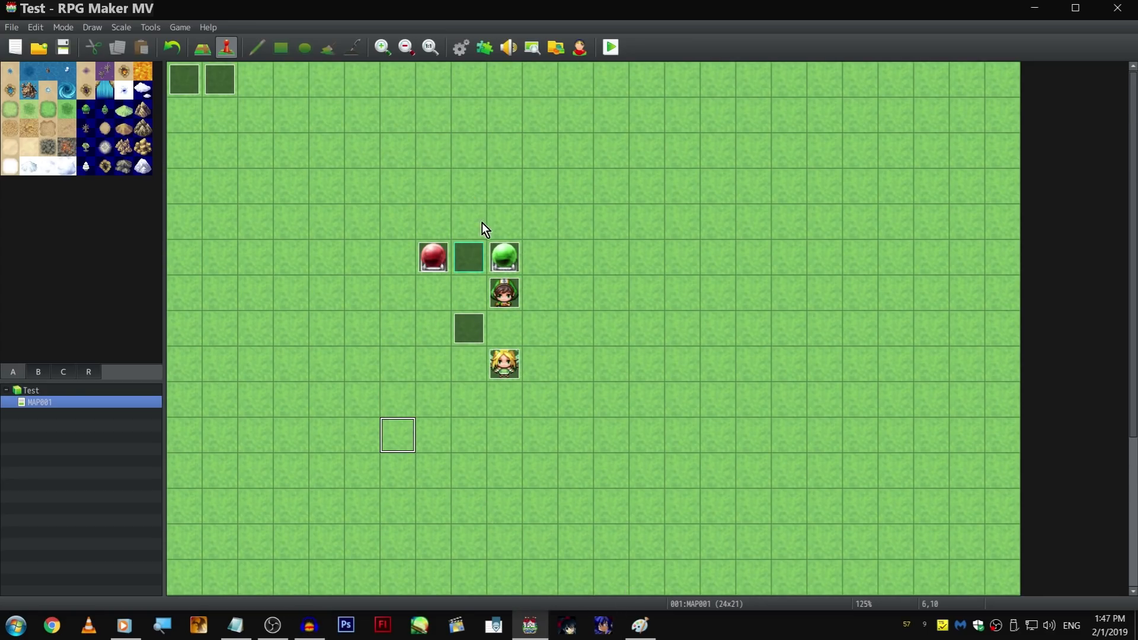
# Step: Open the sound test, set the volume to 10 %, and try the BGM tracks 03_A_Gentle_Breeze and 03_Adventurers
pyautogui.click(508, 47)
pyautogui.moveTo(588, 222); pyautogui.dragTo(589, 185)
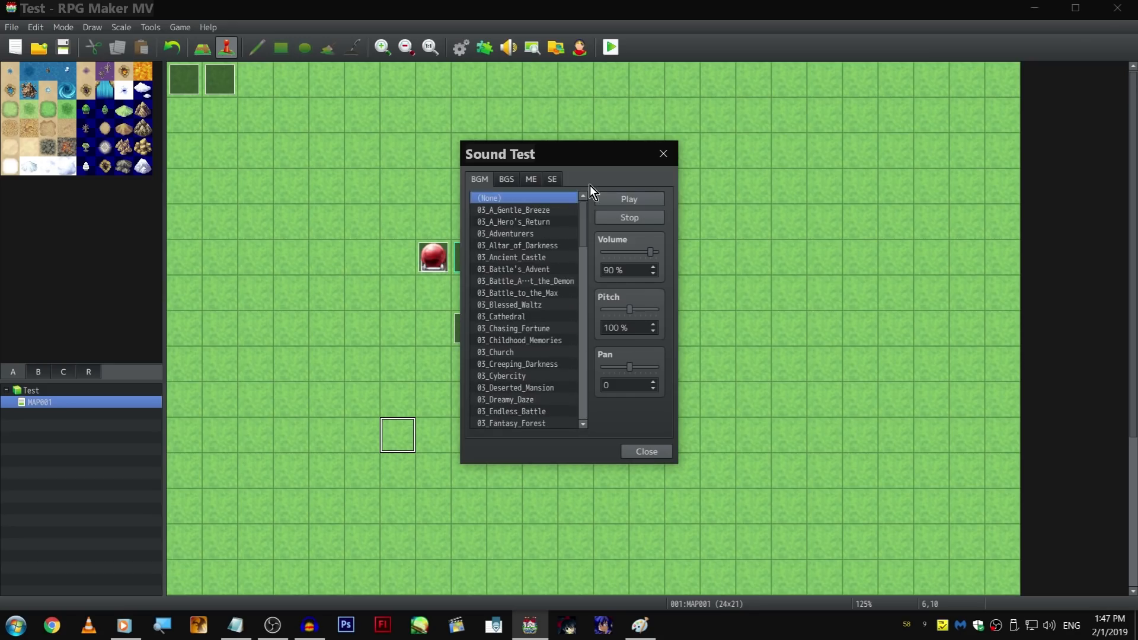
pyautogui.click(563, 212)
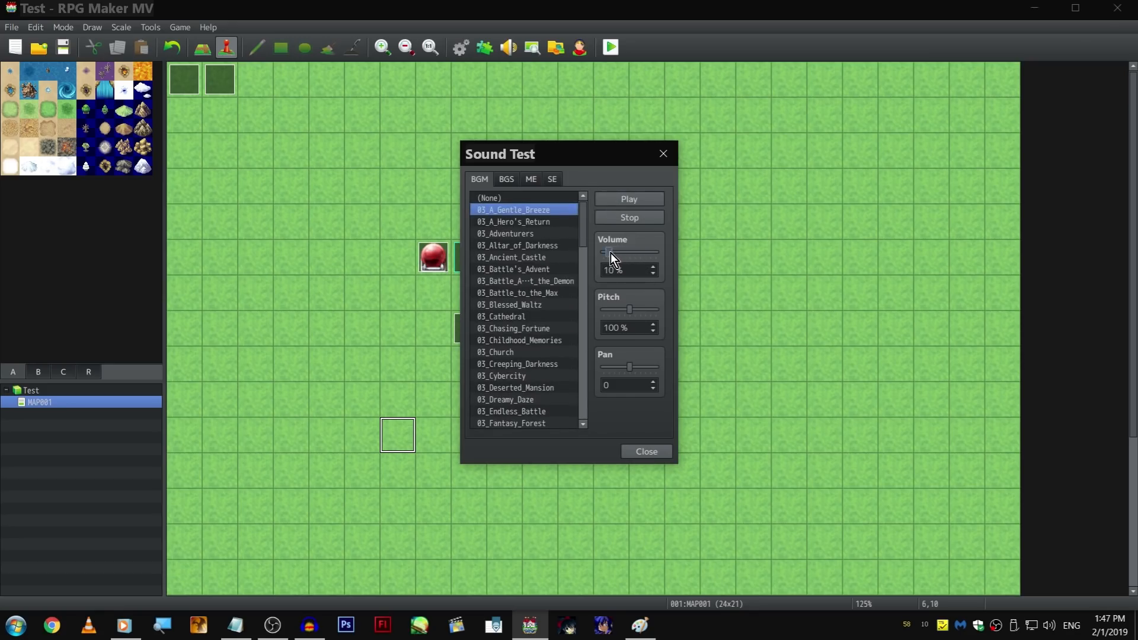
pyautogui.scroll(-1, 610, 261)
pyautogui.scroll(-1, 563, 232)
pyautogui.click(556, 209)
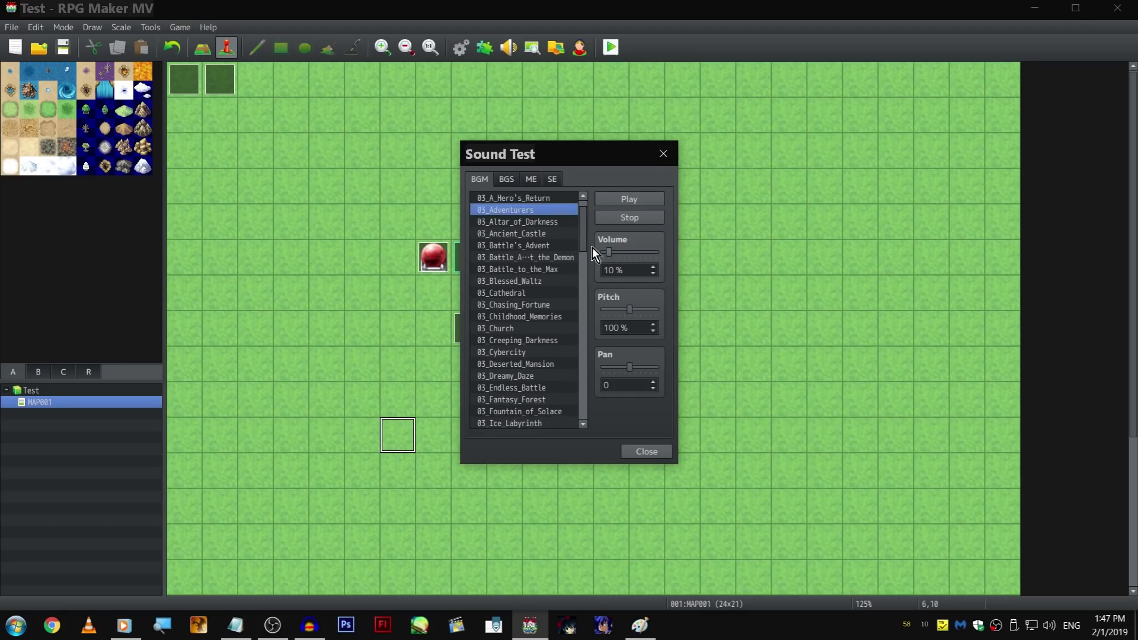
# Step: Browse further through the BGM tracks, including 03_Church, and close the sound test
pyautogui.scroll(-1, 579, 232)
pyautogui.click(567, 233)
pyautogui.scroll(-1, 567, 228)
pyautogui.scroll(-2, 567, 227)
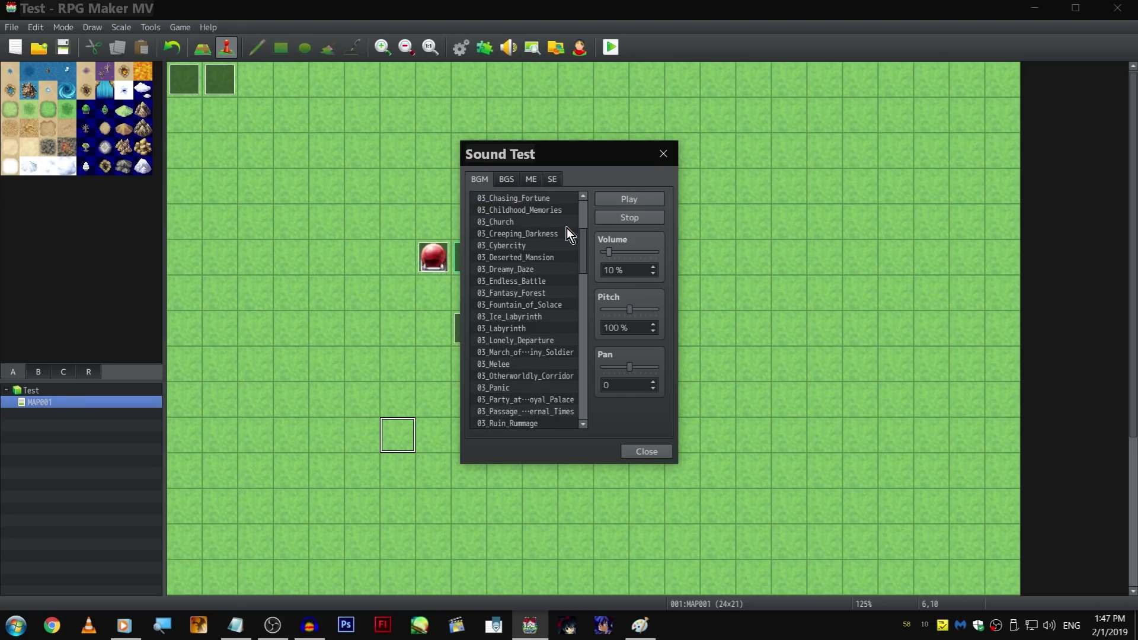
pyautogui.click(566, 222)
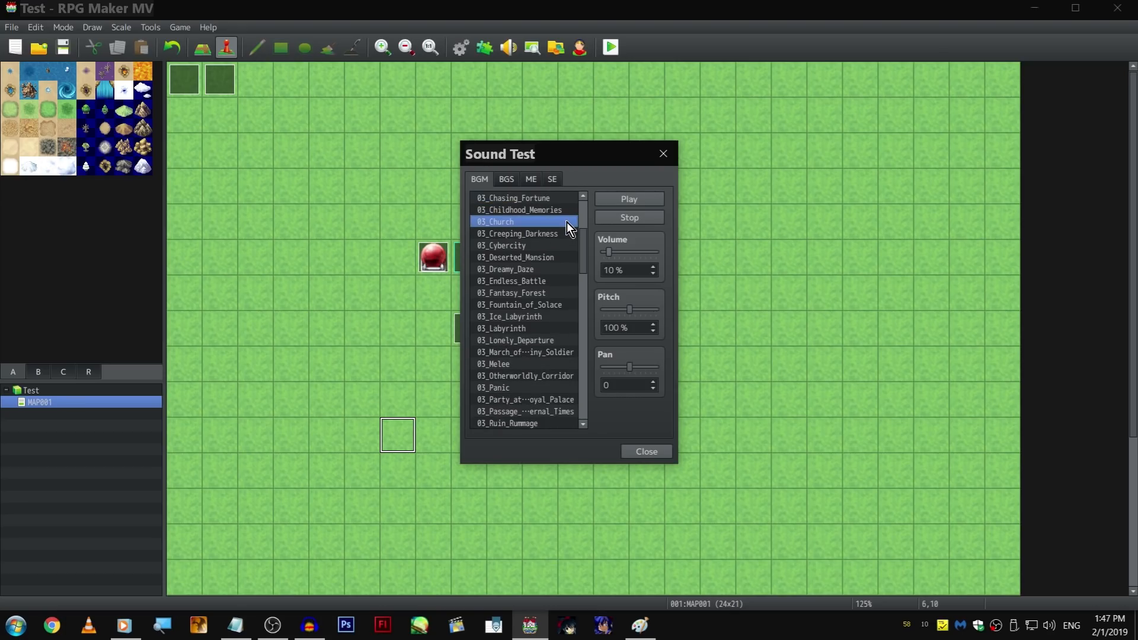
pyautogui.scroll(-1, 567, 221)
pyautogui.click(566, 222)
pyautogui.click(661, 154)
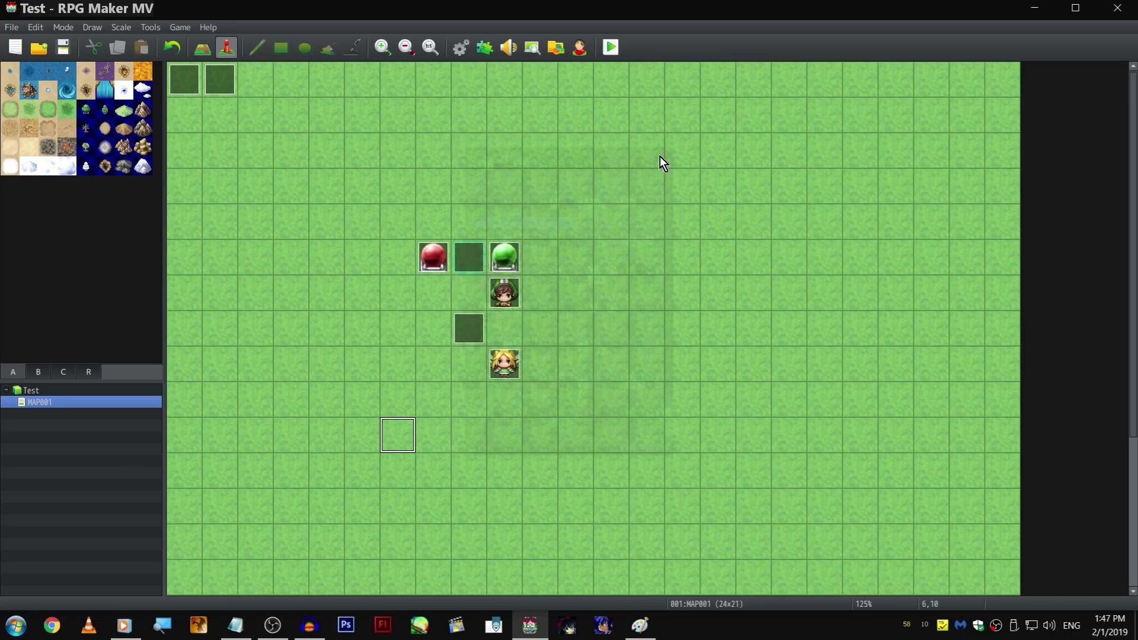
# Step: Open event EV002 on the map, set its trigger to Action Button, and save the event
pyautogui.hotkey('alt', 'Tab')
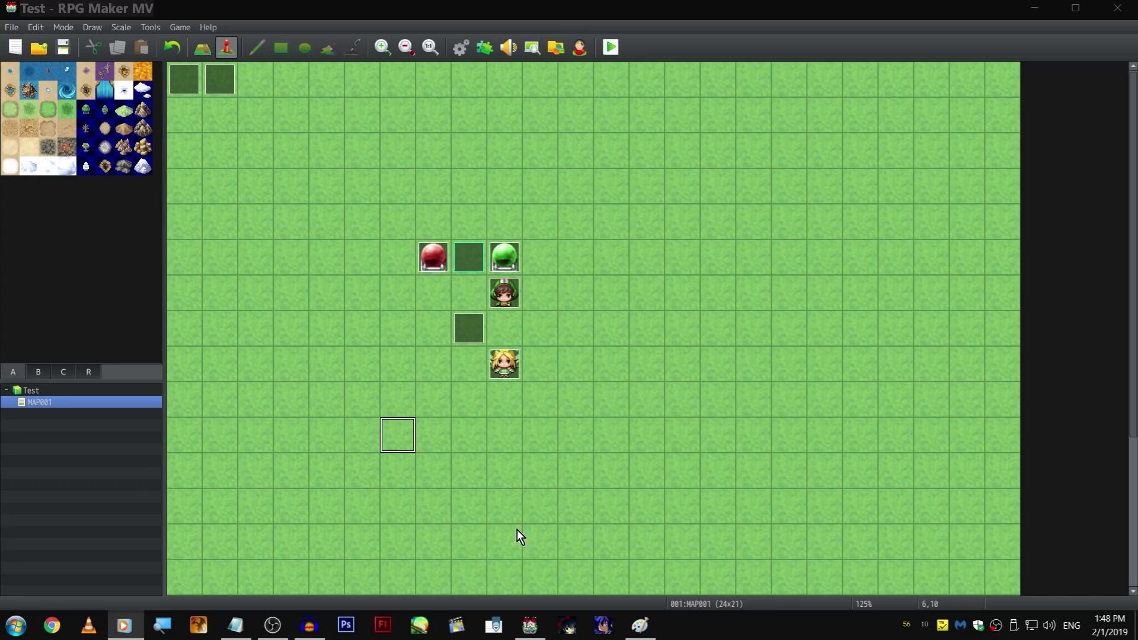
pyautogui.click(471, 329)
pyautogui.press('Return')
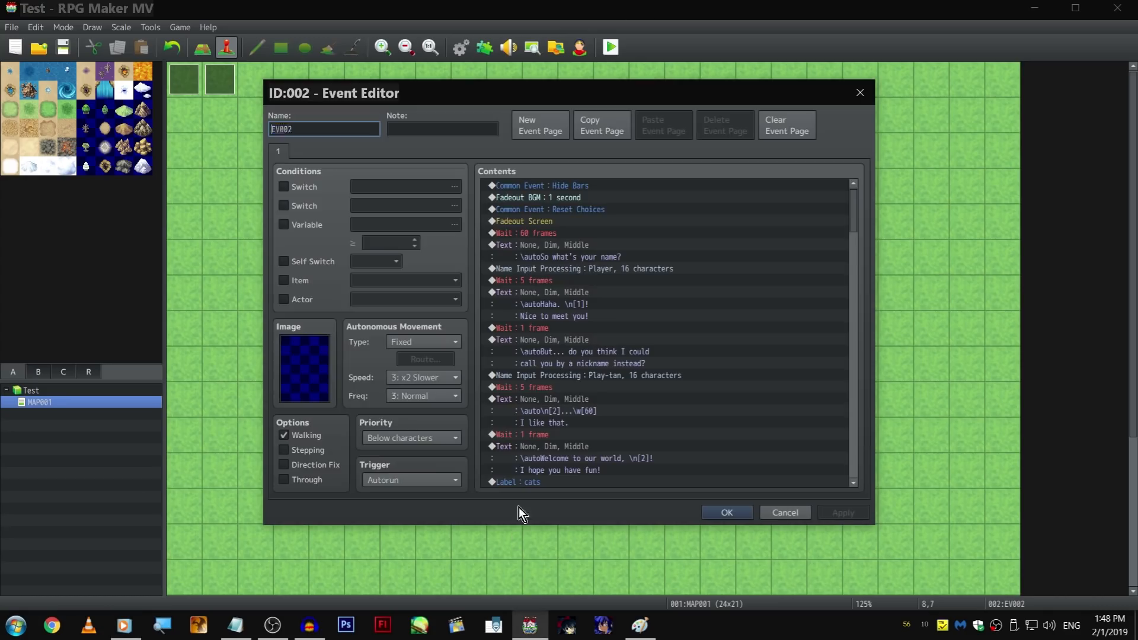
pyautogui.click(841, 514)
pyautogui.click(720, 513)
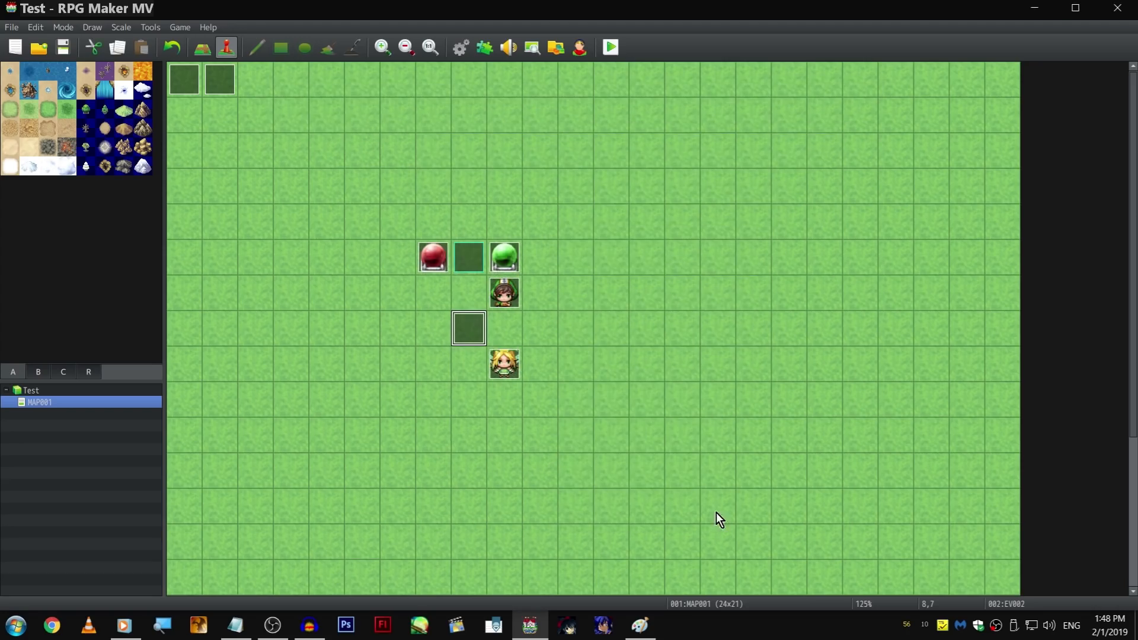
# Step: Open the Plugin Manager, examine the Community_Basic plugin's screenWidth and screenHeight parameters, and close its settings without changes
pyautogui.click(484, 48)
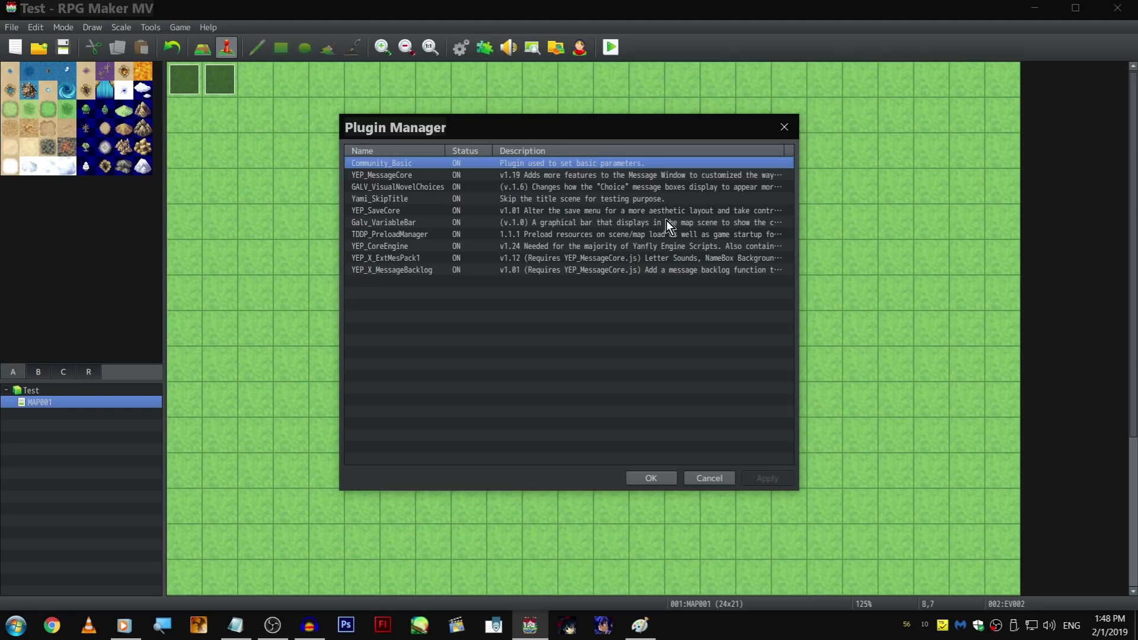
pyautogui.moveTo(633, 124); pyautogui.dragTo(774, 159)
pyautogui.click(713, 353)
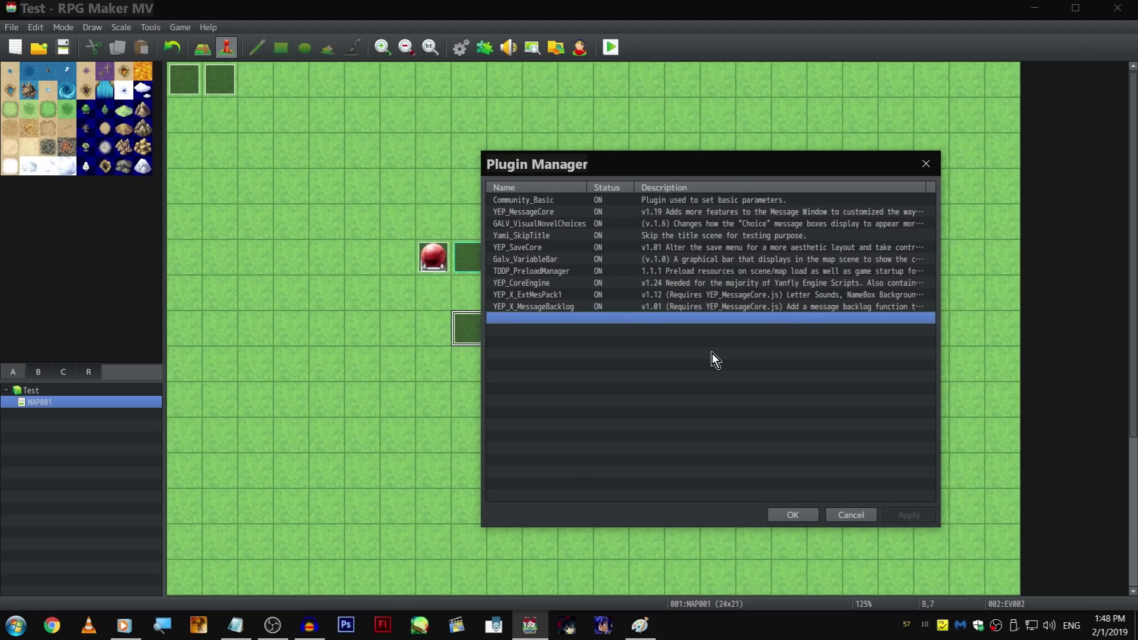
pyautogui.doubleClick(720, 202)
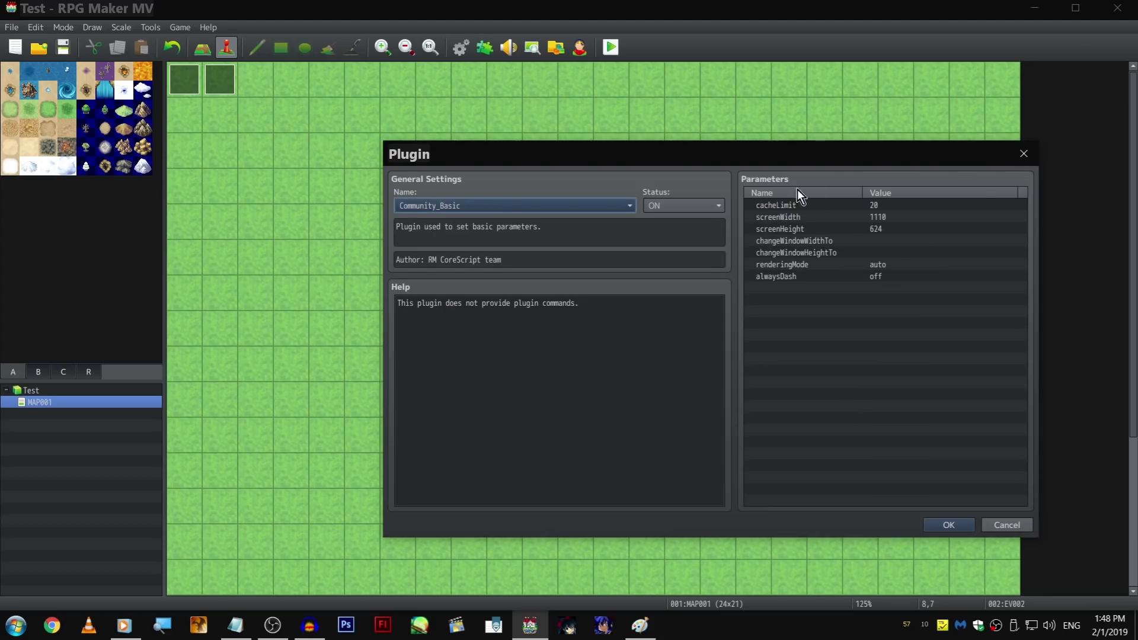
pyautogui.moveTo(931, 152); pyautogui.dragTo(733, 134)
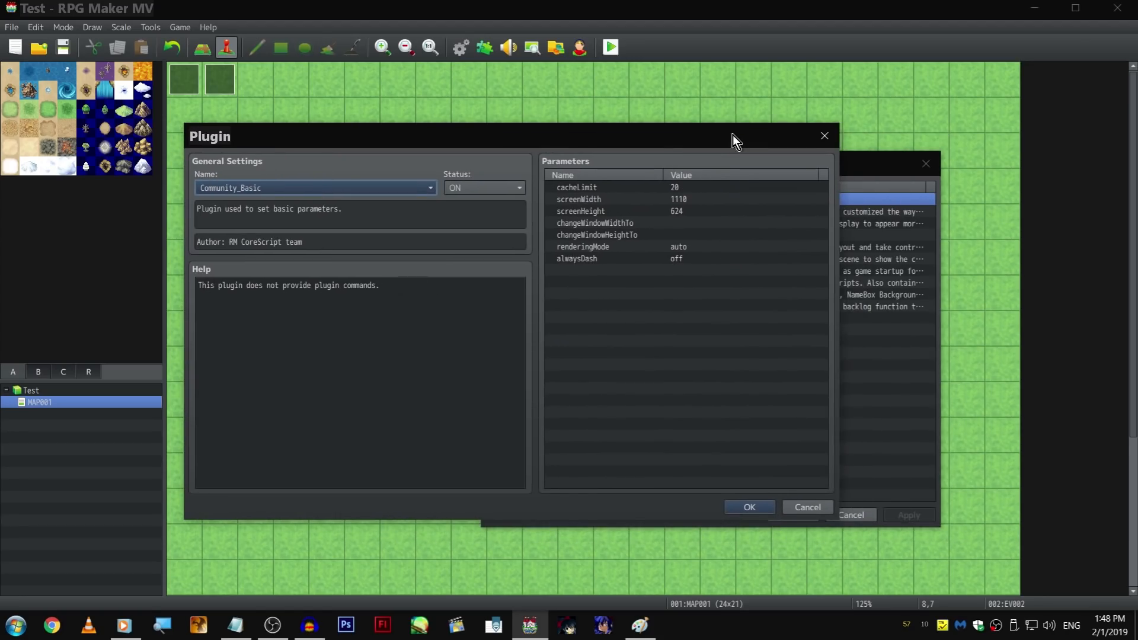
pyautogui.click(734, 200)
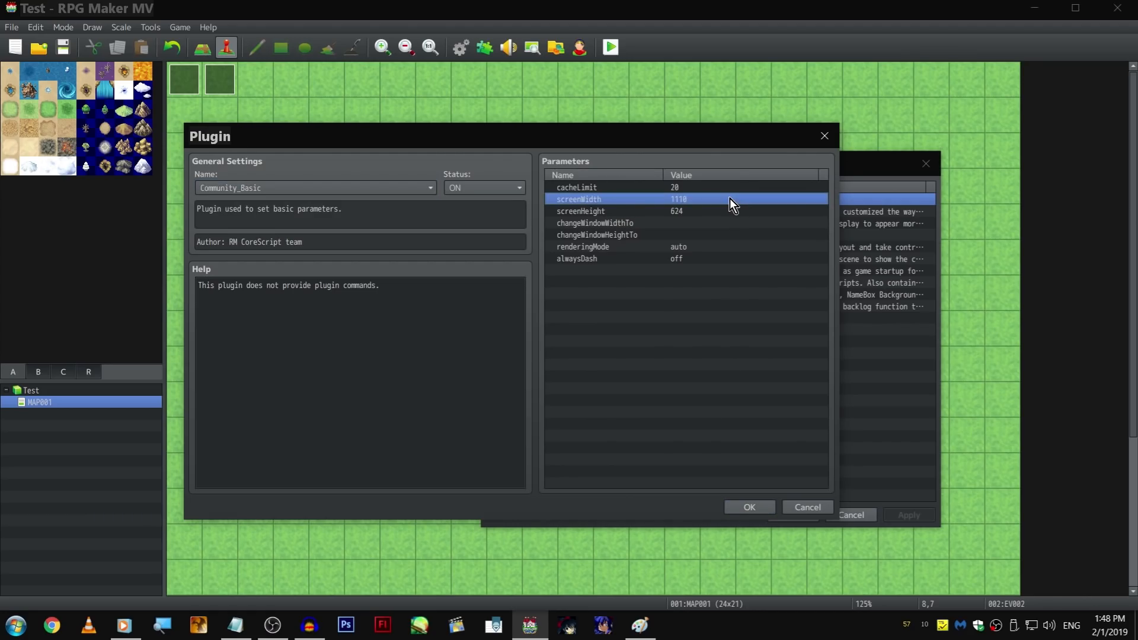
pyautogui.click(821, 138)
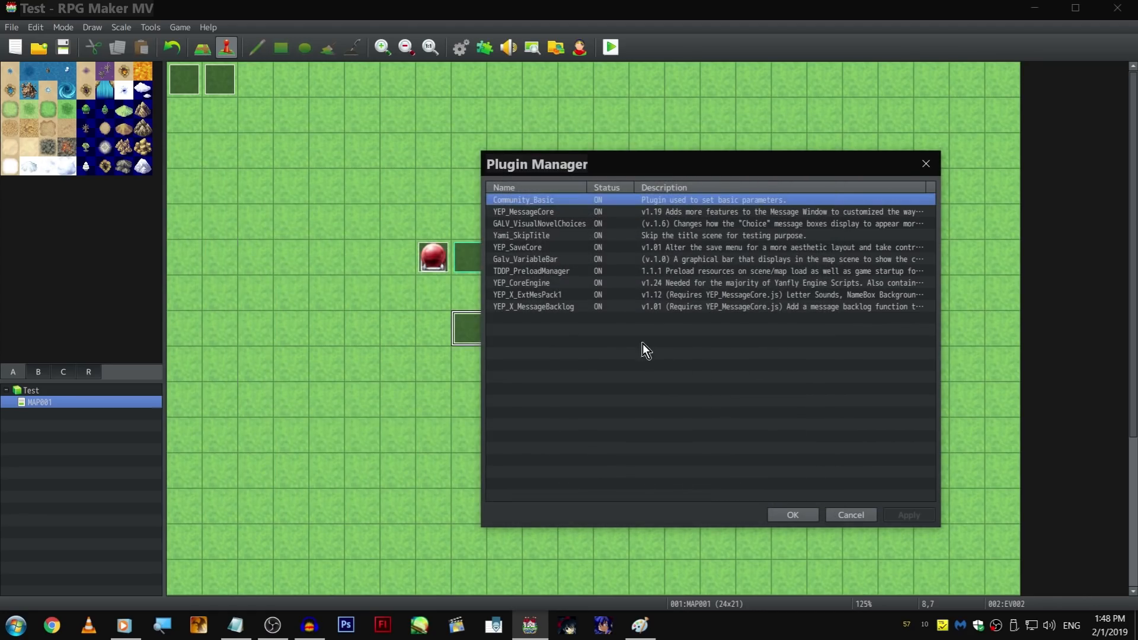
# Step: Examine the Screen Width and Screen Height parameters of the YEP_CoreEngine plugin and close its settings without changes
pyautogui.doubleClick(585, 286)
pyautogui.moveTo(901, 148); pyautogui.dragTo(749, 144)
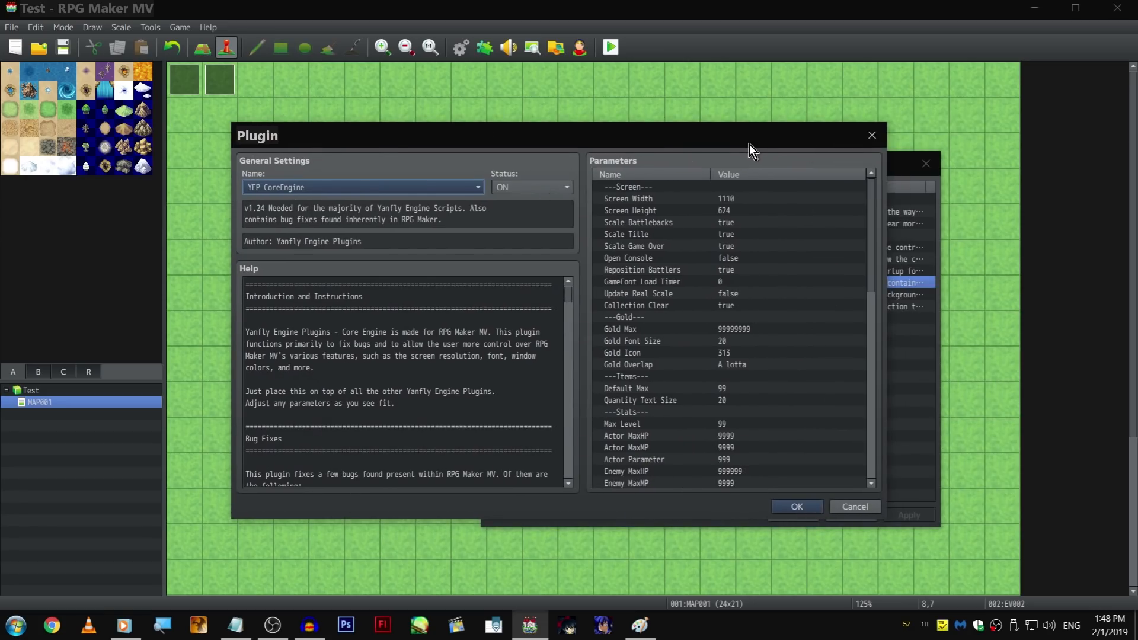
pyautogui.click(873, 143)
pyautogui.click(681, 199)
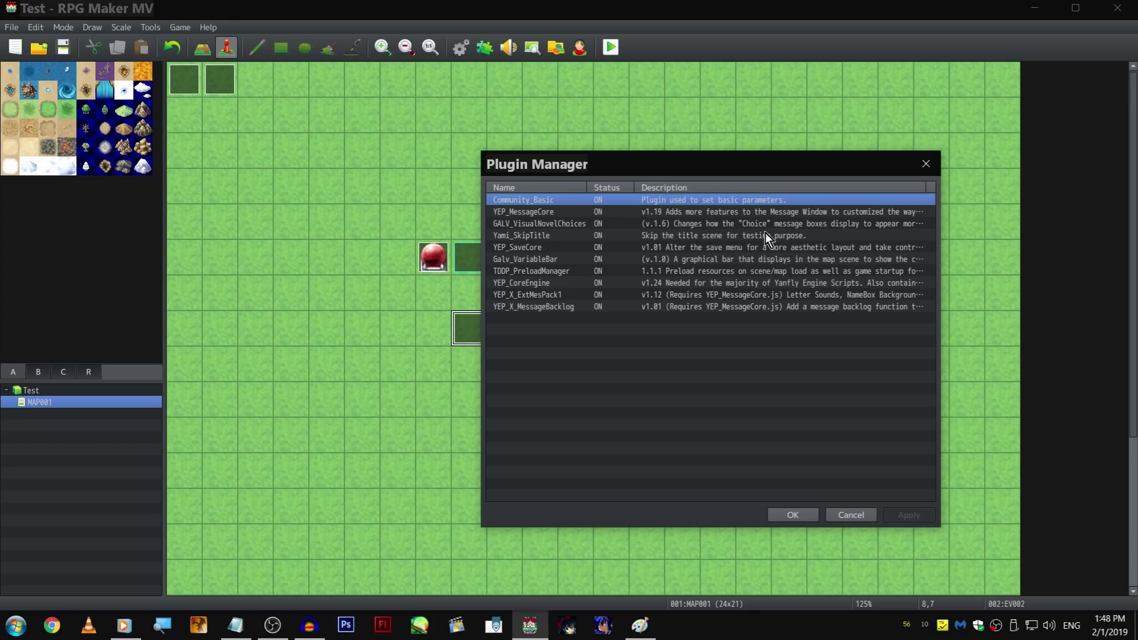
# Step: Examine the YEP_MessageCore plugin's Default Rows parameter, then close the parameter, the plugin settings and the Plugin Manager without changes
pyautogui.doubleClick(614, 216)
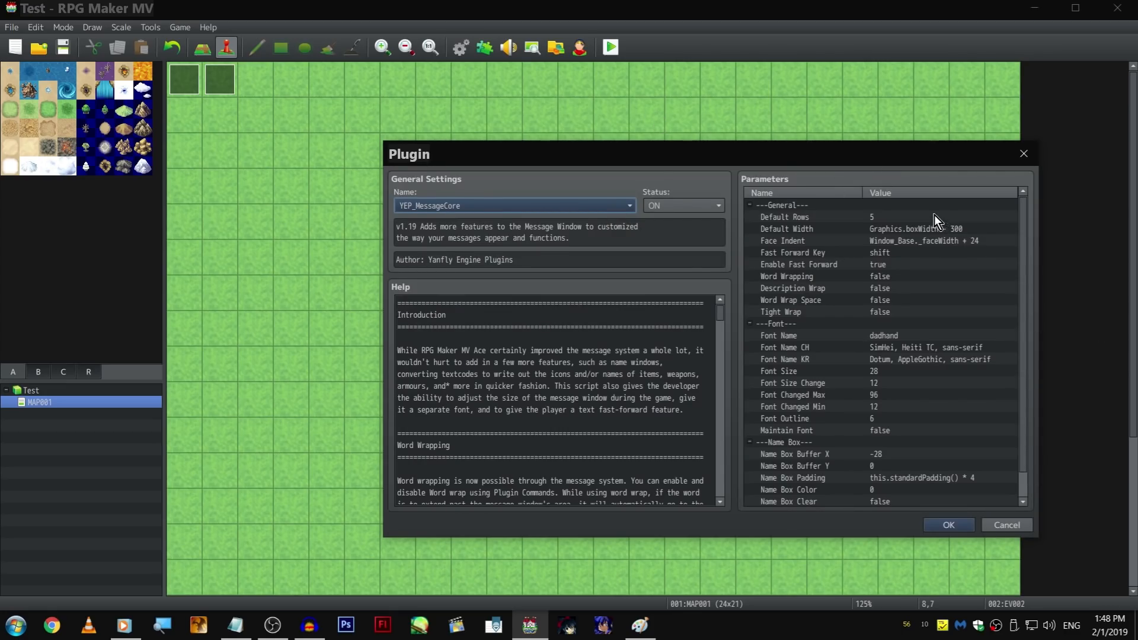
pyautogui.doubleClick(898, 216)
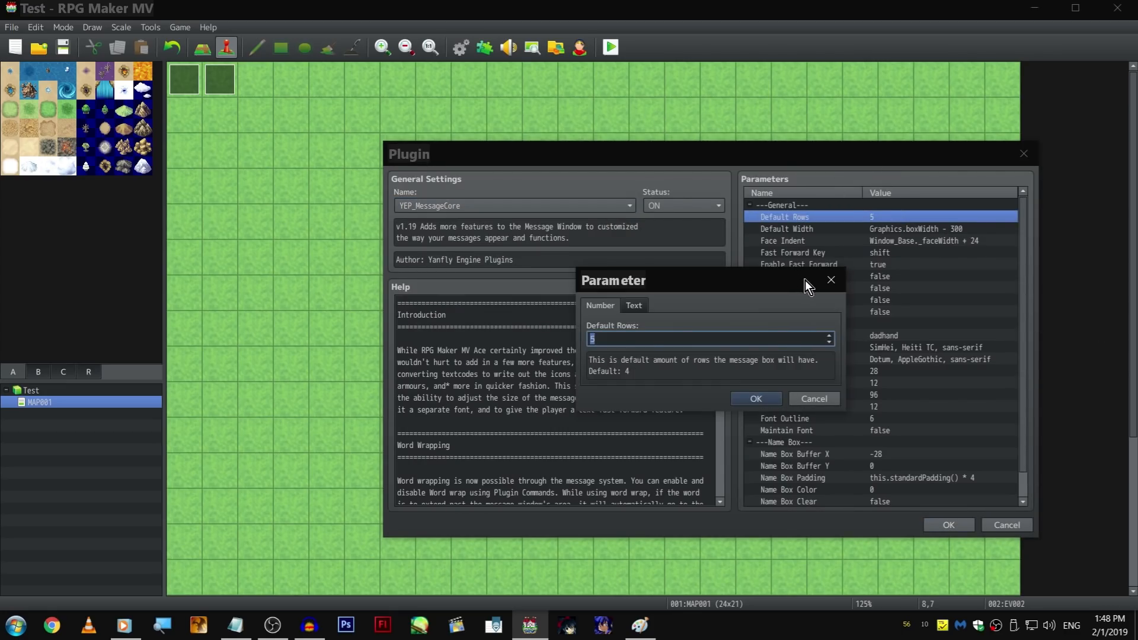
pyautogui.click(834, 281)
pyautogui.click(1023, 153)
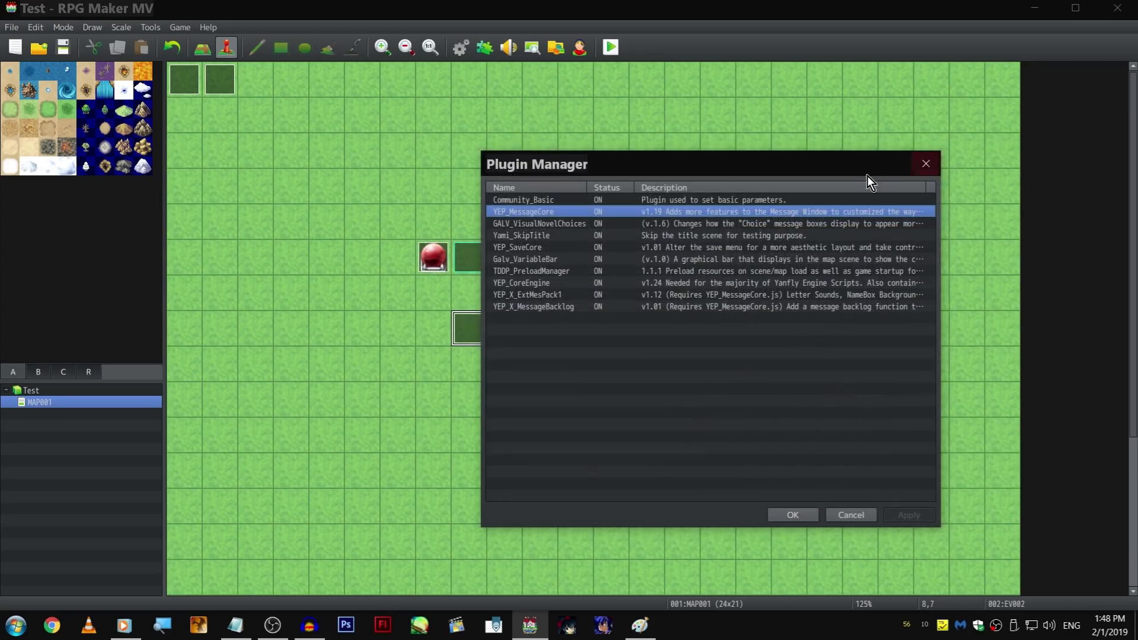
pyautogui.click(923, 164)
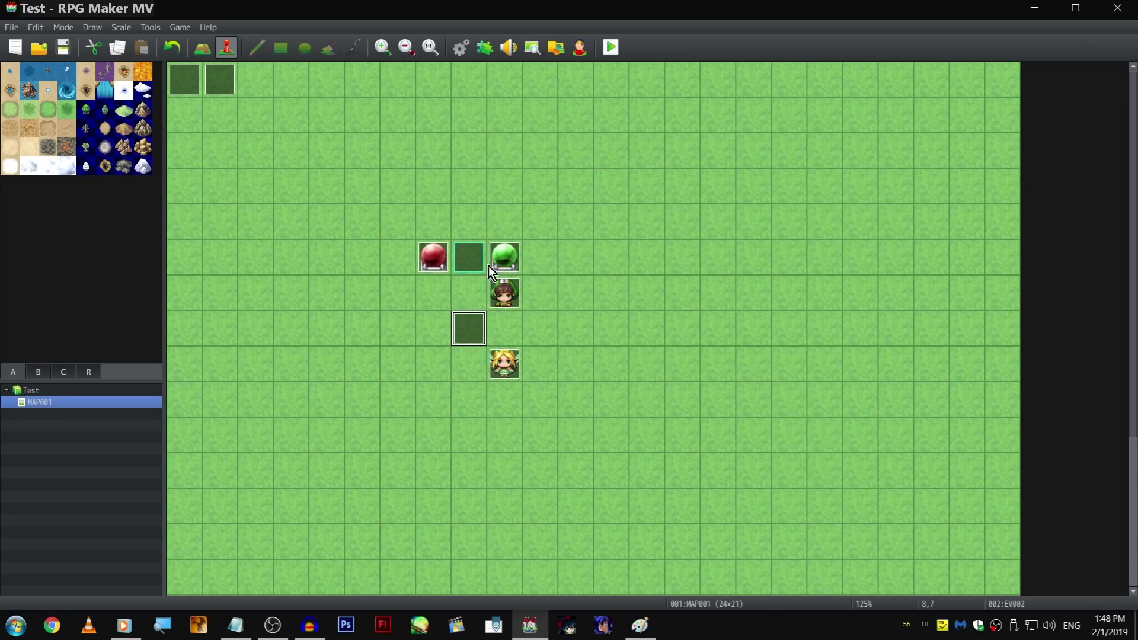
# Step: Examine the name input, wait and text commands of event EV002, including the "I like that." message, and close the event without changes
pyautogui.doubleClick(482, 333)
pyautogui.scroll(-5, 570, 335)
pyautogui.click(592, 282)
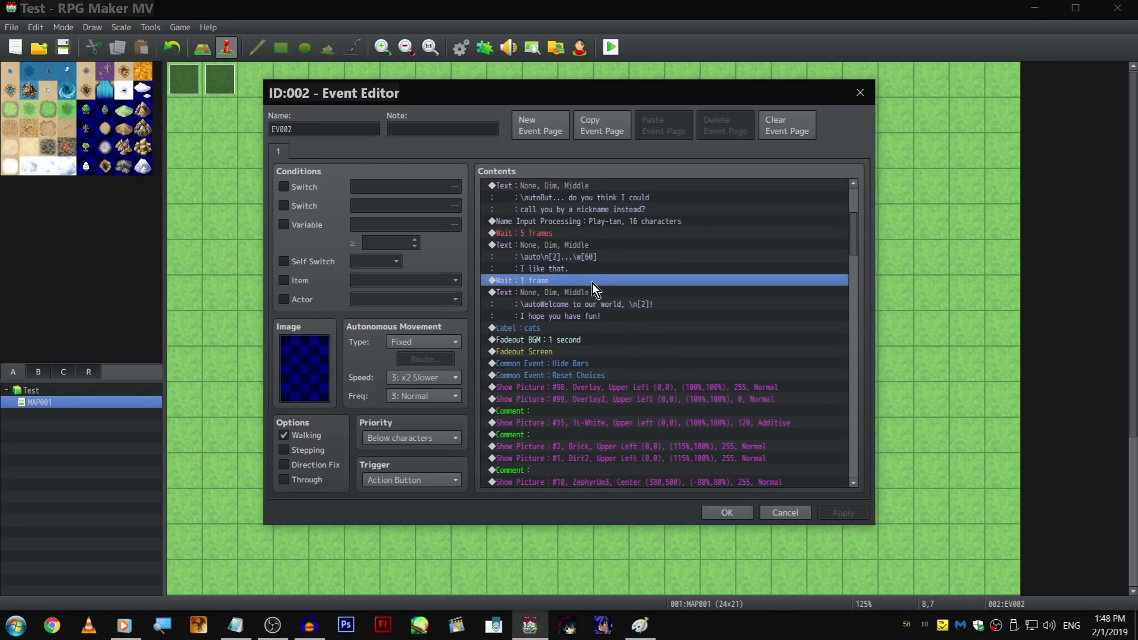
pyautogui.click(598, 253)
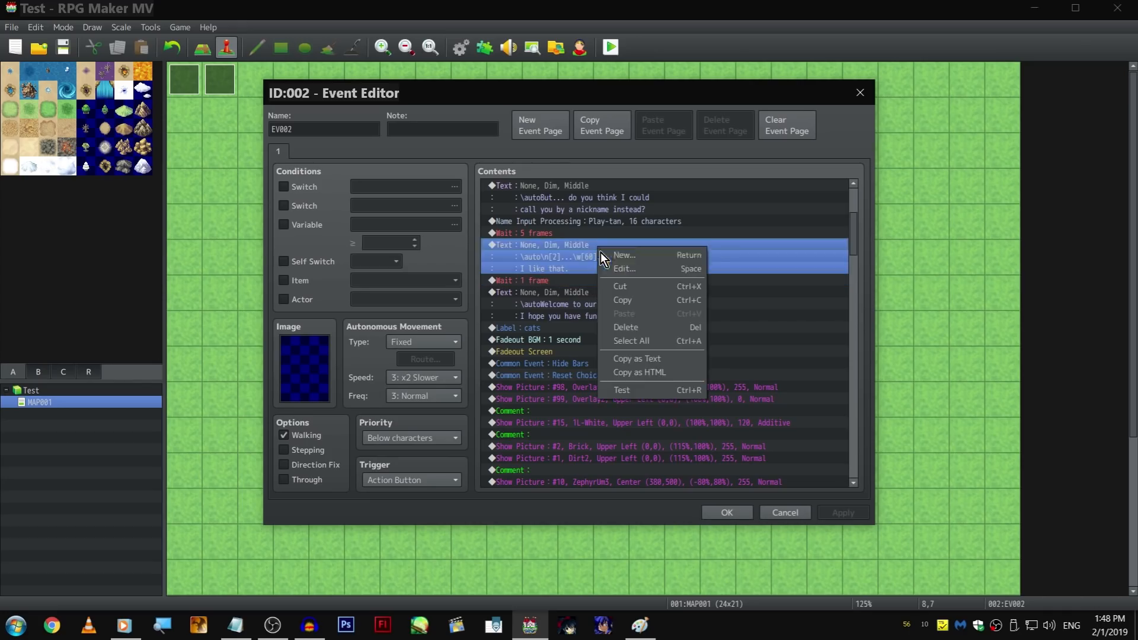
pyautogui.doubleClick(616, 270)
pyautogui.moveTo(625, 303)
pyautogui.mouseDown()
pyautogui.moveTo(633, 287)
pyautogui.moveTo(626, 303)
pyautogui.mouseUp()
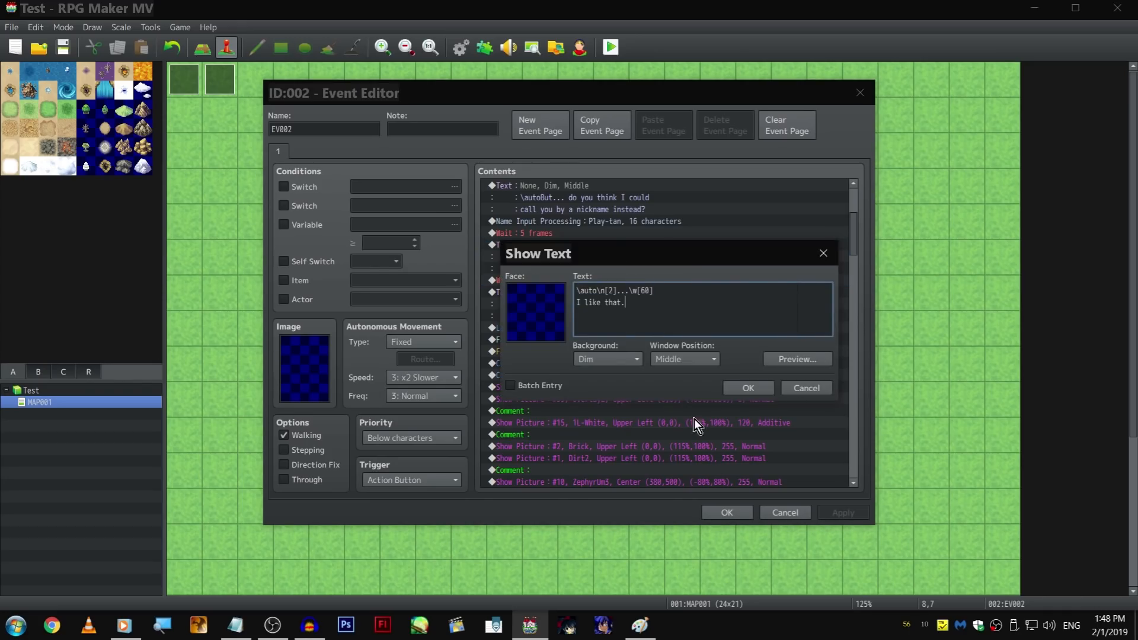
pyautogui.click(799, 390)
pyautogui.click(589, 291)
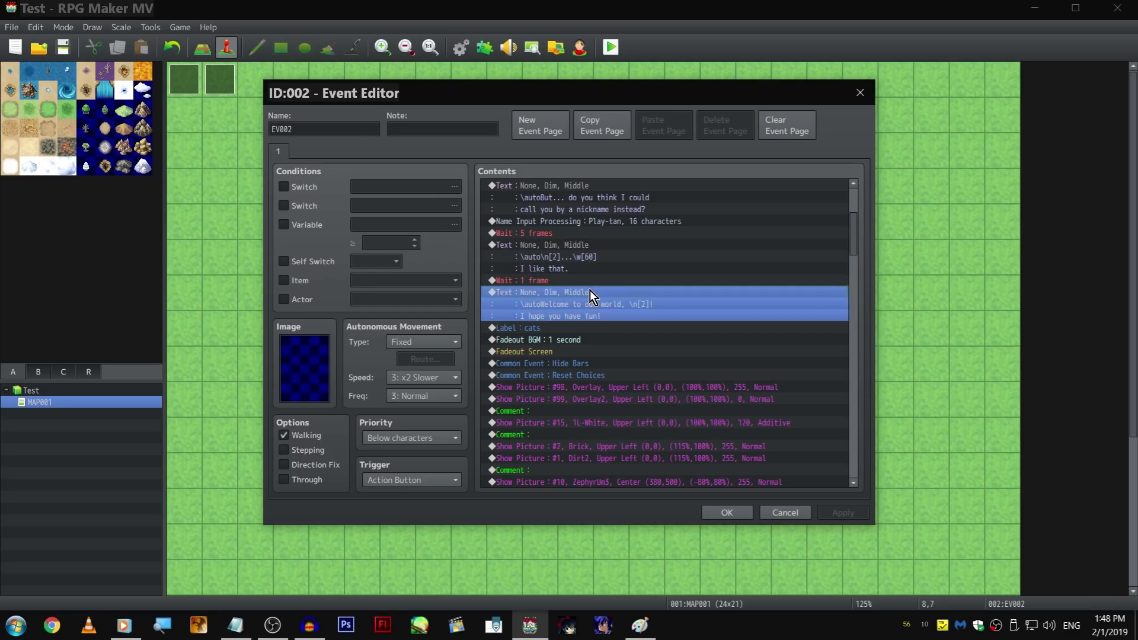
pyautogui.moveTo(600, 288); pyautogui.dragTo(664, 351)
pyautogui.press('Escape')
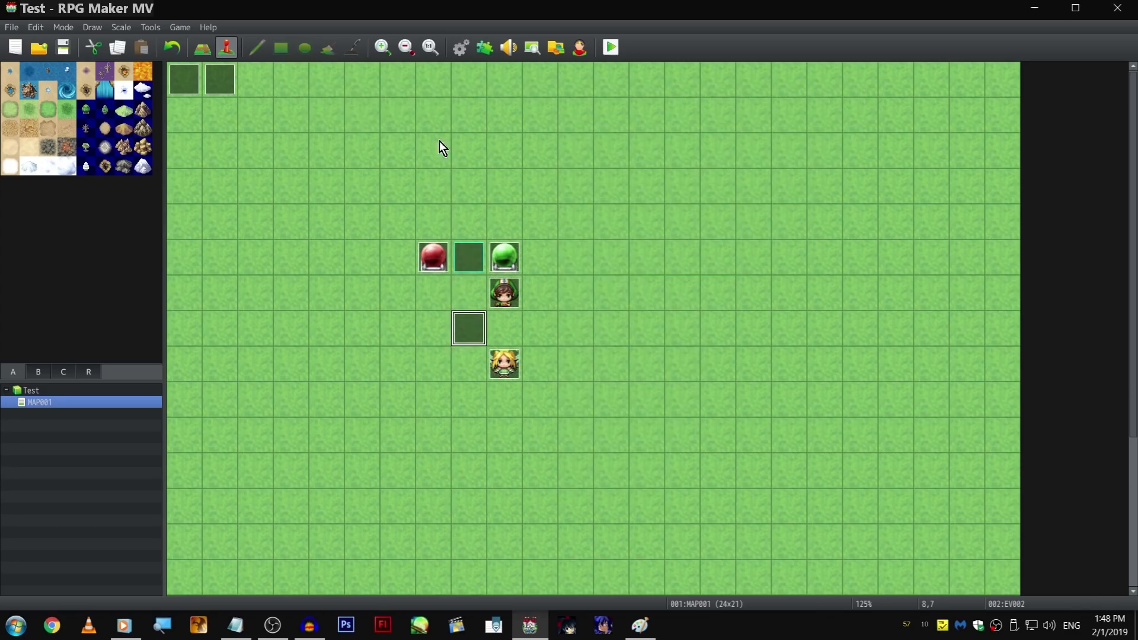
# Step: Examine the Font Name parameter of the YEP_MessageCore plugin and close its settings without changes
pyautogui.click(484, 48)
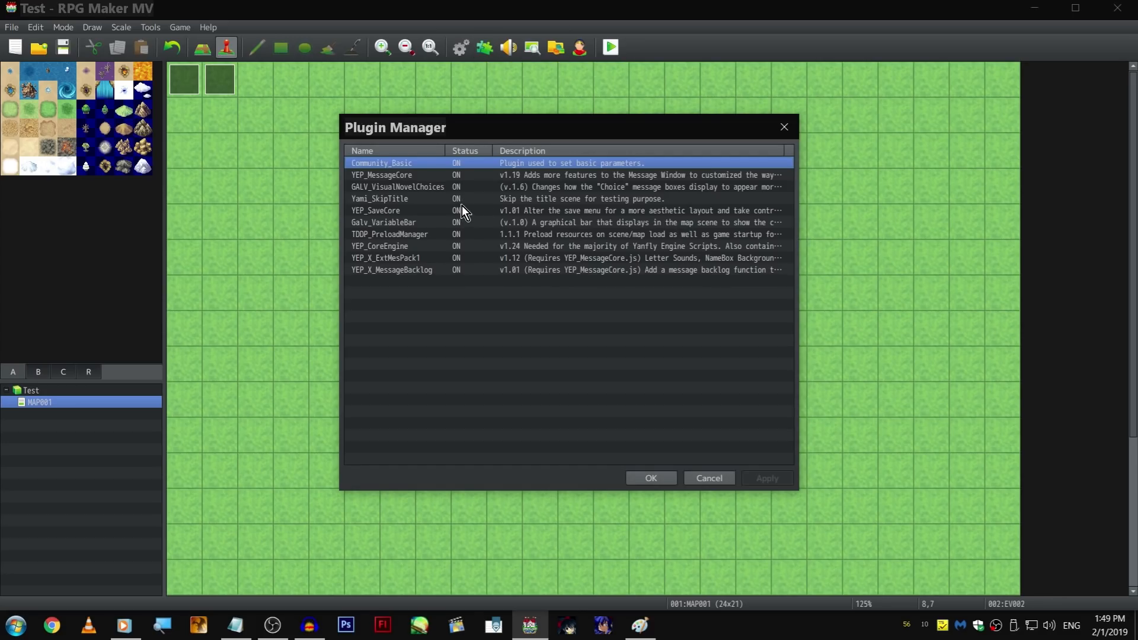
pyautogui.doubleClick(450, 177)
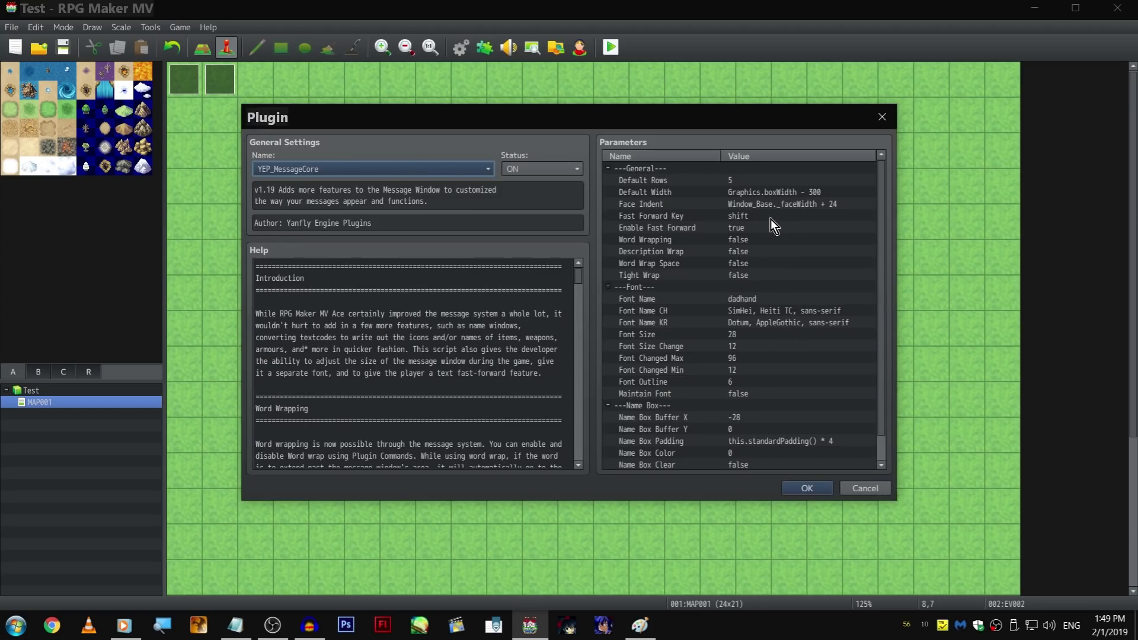
pyautogui.scroll(-1, 785, 261)
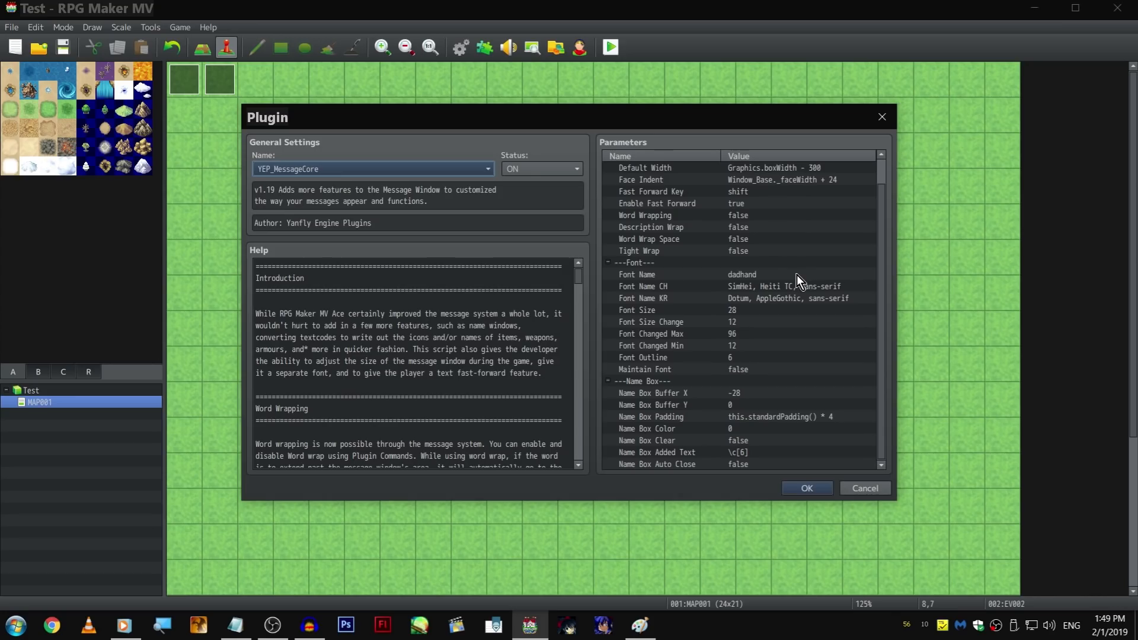
pyautogui.doubleClick(796, 275)
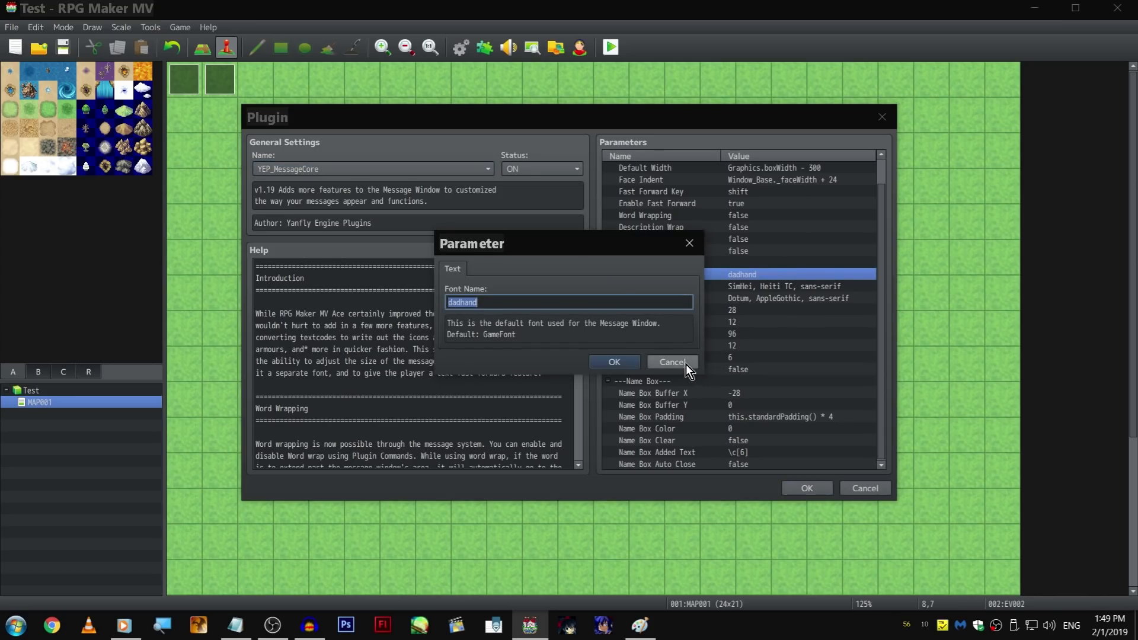
pyautogui.click(685, 362)
pyautogui.click(880, 116)
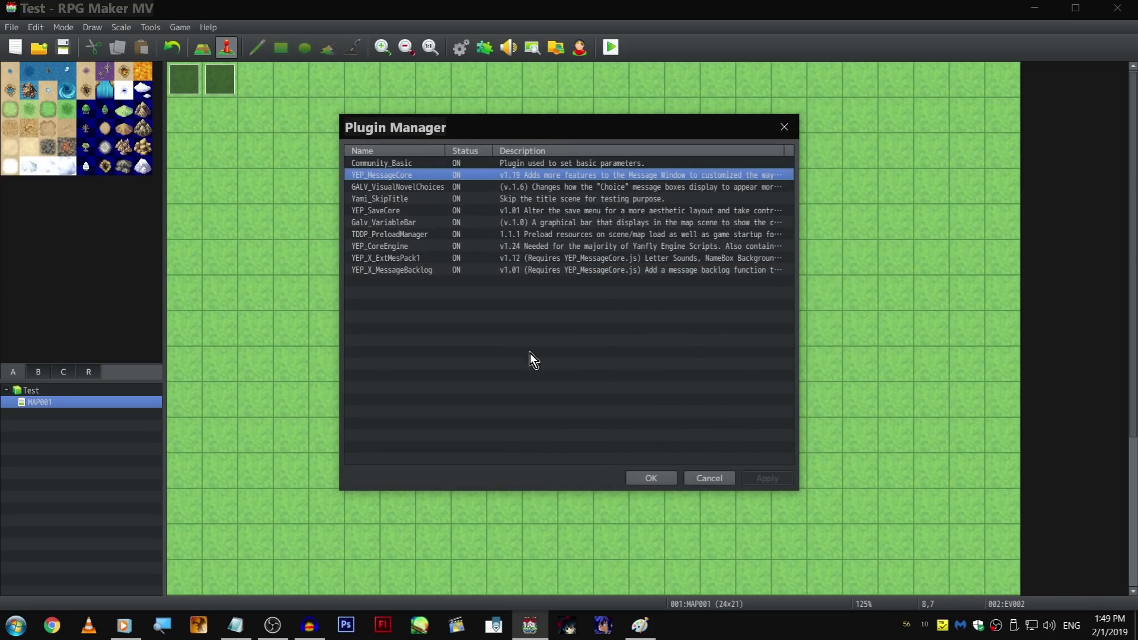
# Step: Select the GALV_VisualNovelChoices plugin, examine the Yami_SkipTitle plugin's settings, and close them without changes
pyautogui.click(466, 188)
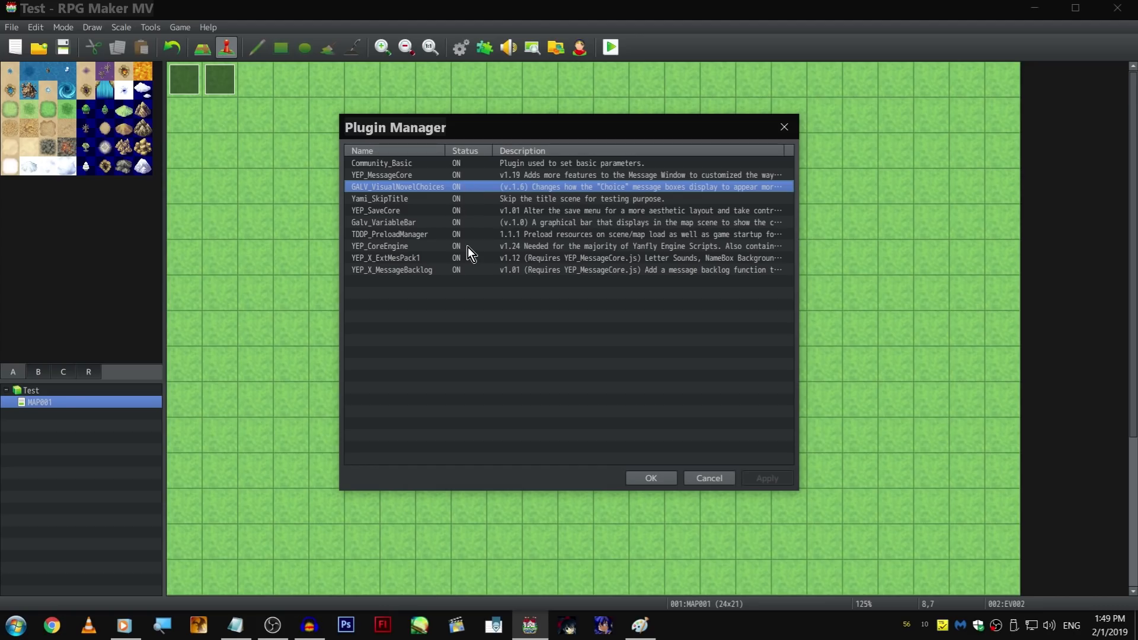
pyautogui.doubleClick(475, 200)
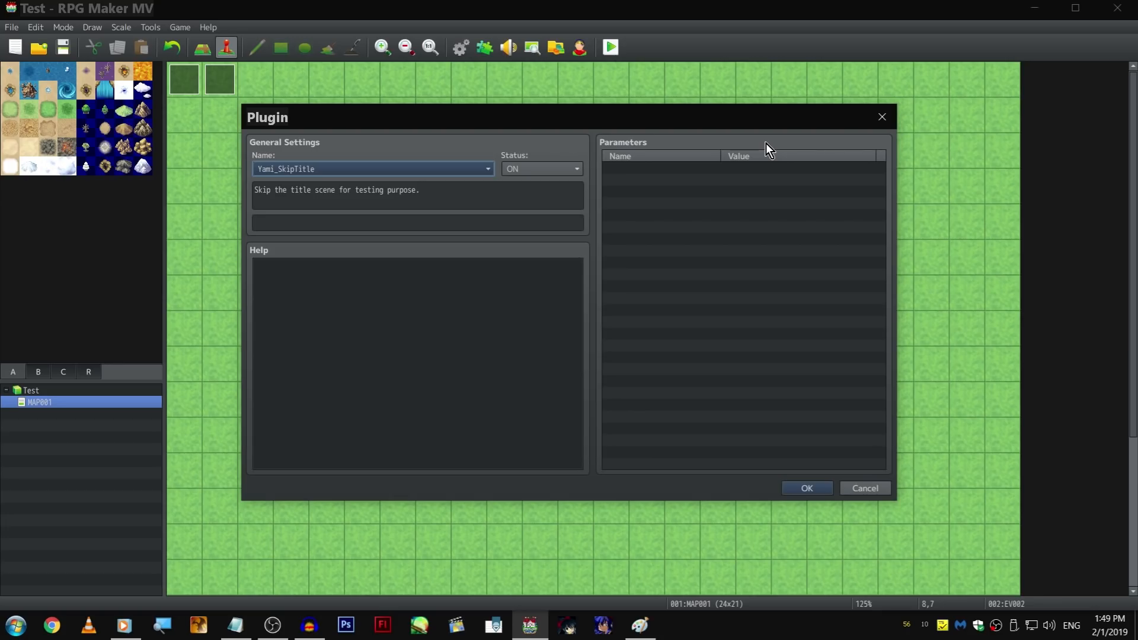
pyautogui.click(875, 124)
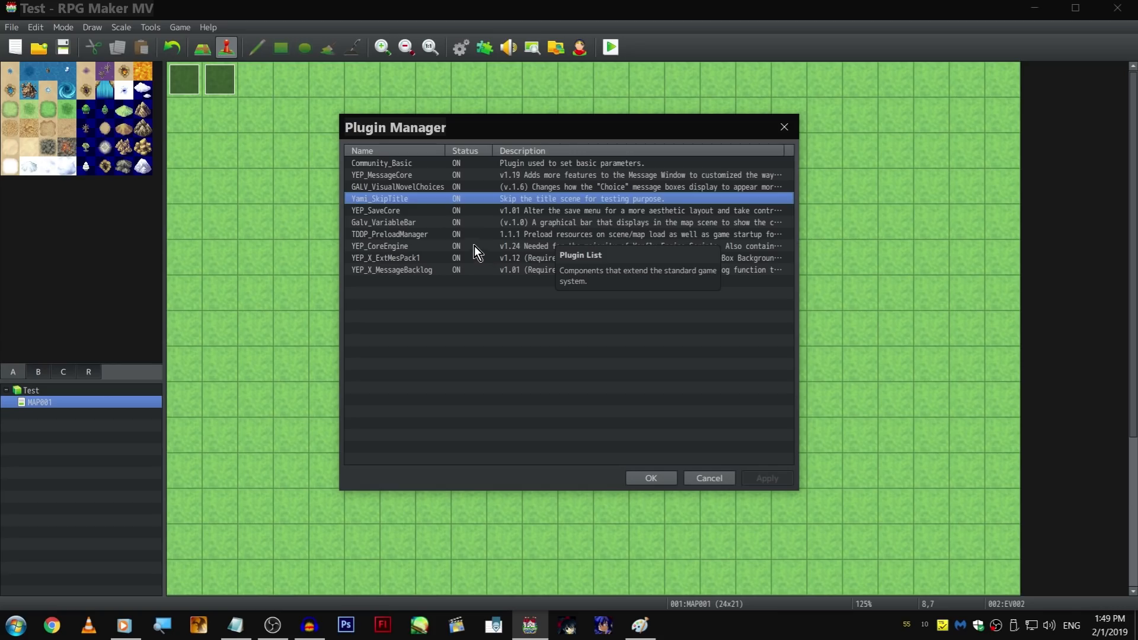
# Step: Select the YEP_SaveCore plugin, examine the Galv_VariableBar plugin's help text, and close the Plugin Manager
pyautogui.click(465, 211)
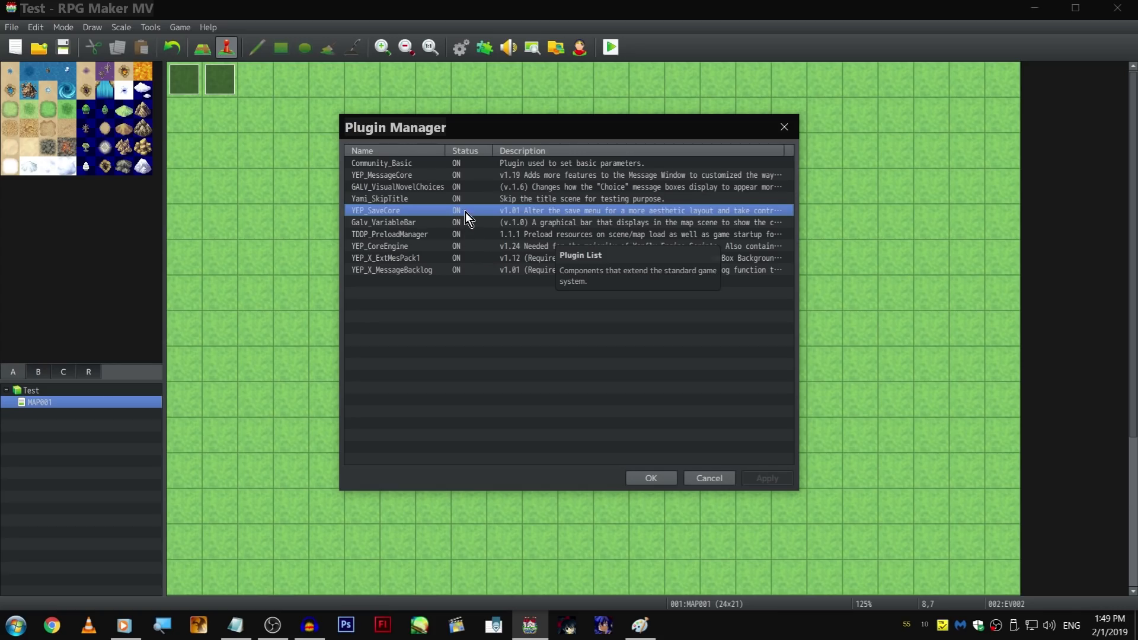
pyautogui.doubleClick(494, 225)
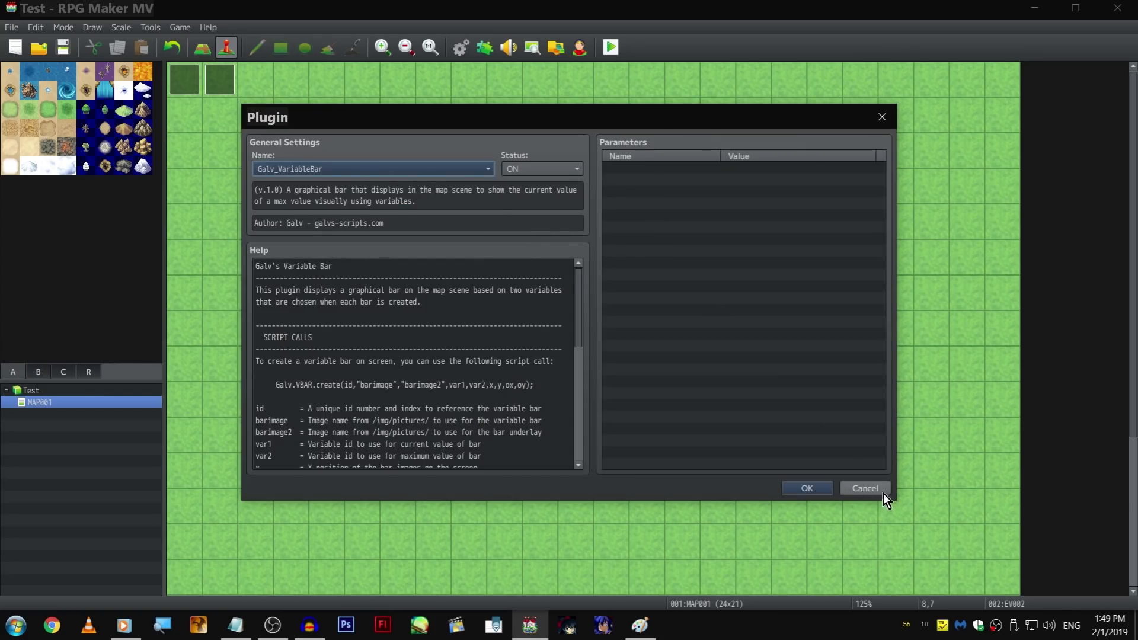
pyautogui.click(882, 492)
pyautogui.click(666, 474)
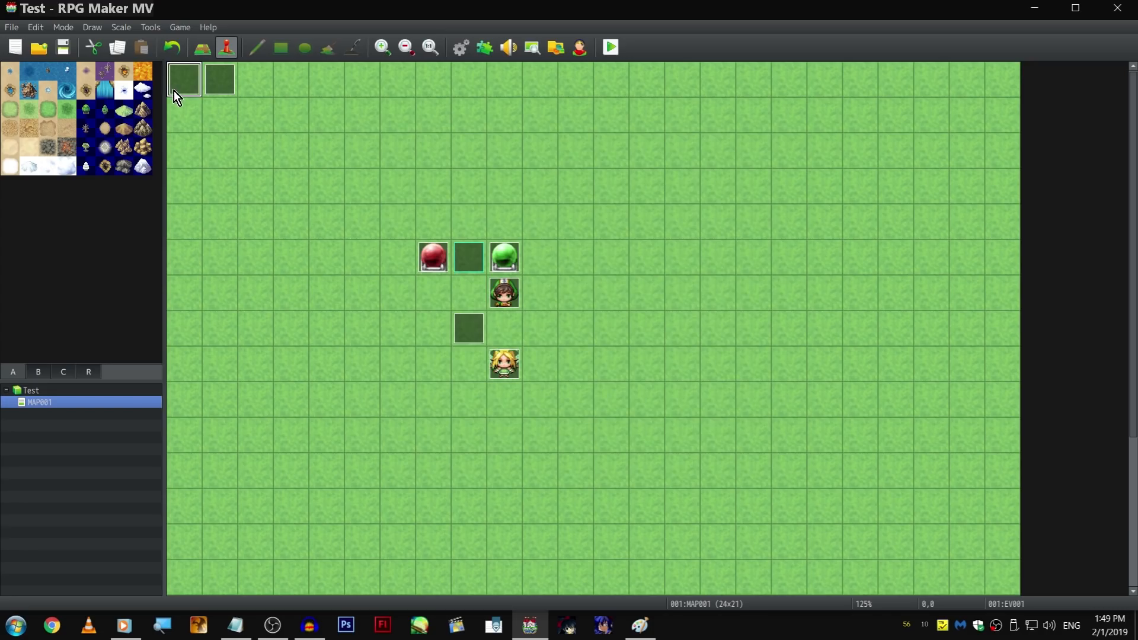
# Step: Examine the contents of events EV001 and EV004 in the map's corner and close both without changes
pyautogui.doubleClick(173, 91)
pyautogui.click(860, 92)
pyautogui.doubleClick(221, 84)
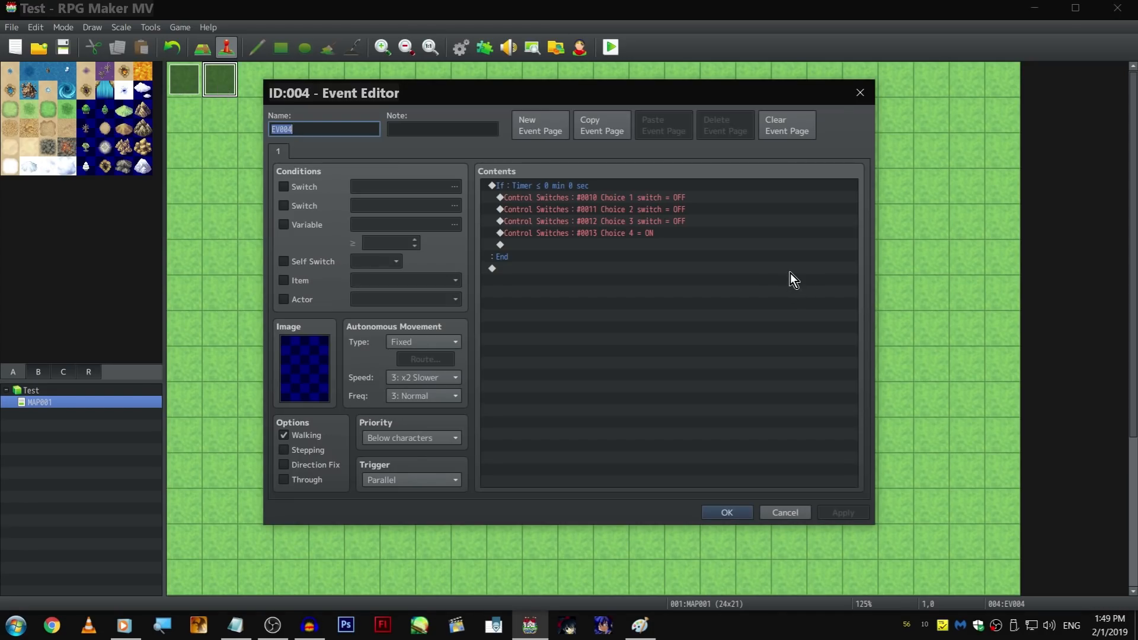
pyautogui.click(859, 94)
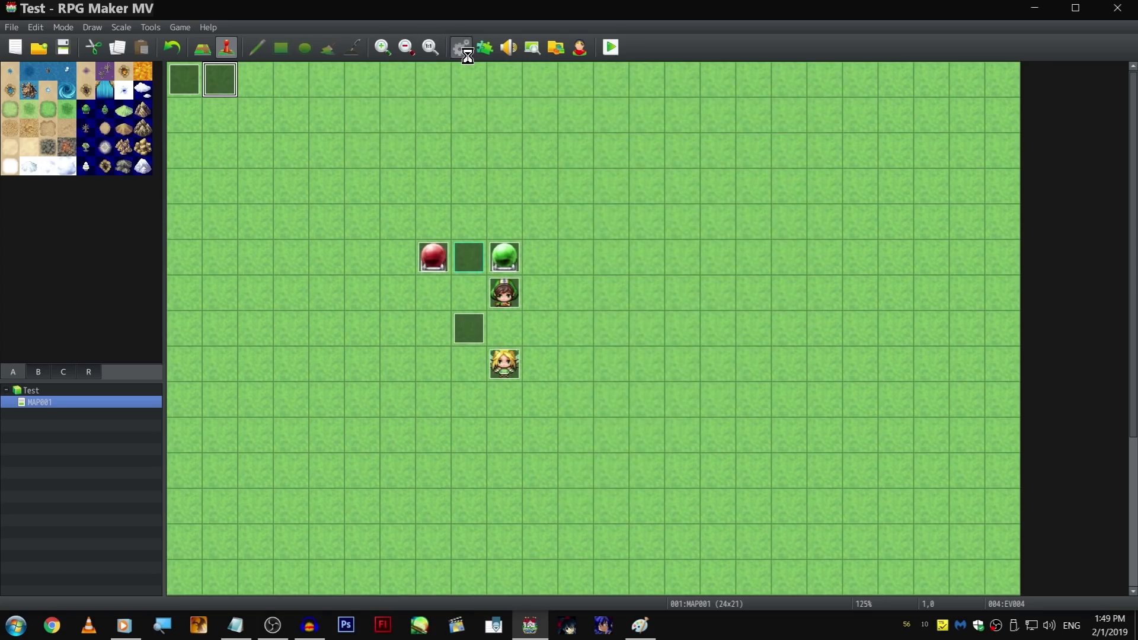
# Step: Open the database's Common Events and examine the Reset Choices and Make bars not war events
pyautogui.click(461, 49)
pyautogui.click(294, 327)
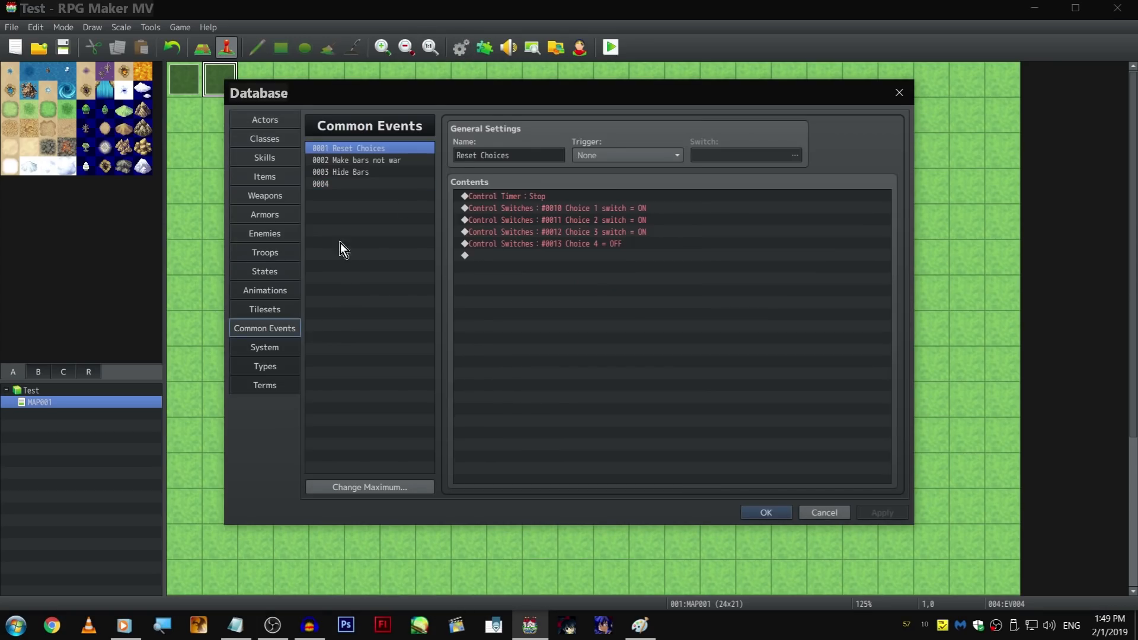
pyautogui.click(411, 161)
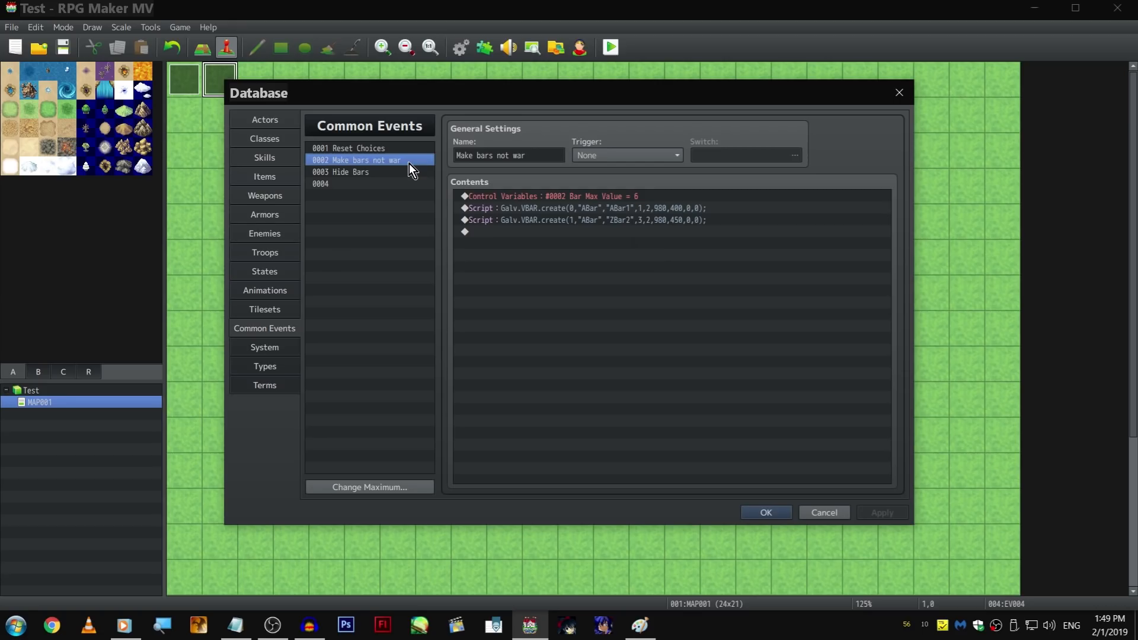
# Step: Open the Control Variables command of Make bars not war, examine the available variables, and keep 0002 Bar Max Value selected
pyautogui.click(596, 197)
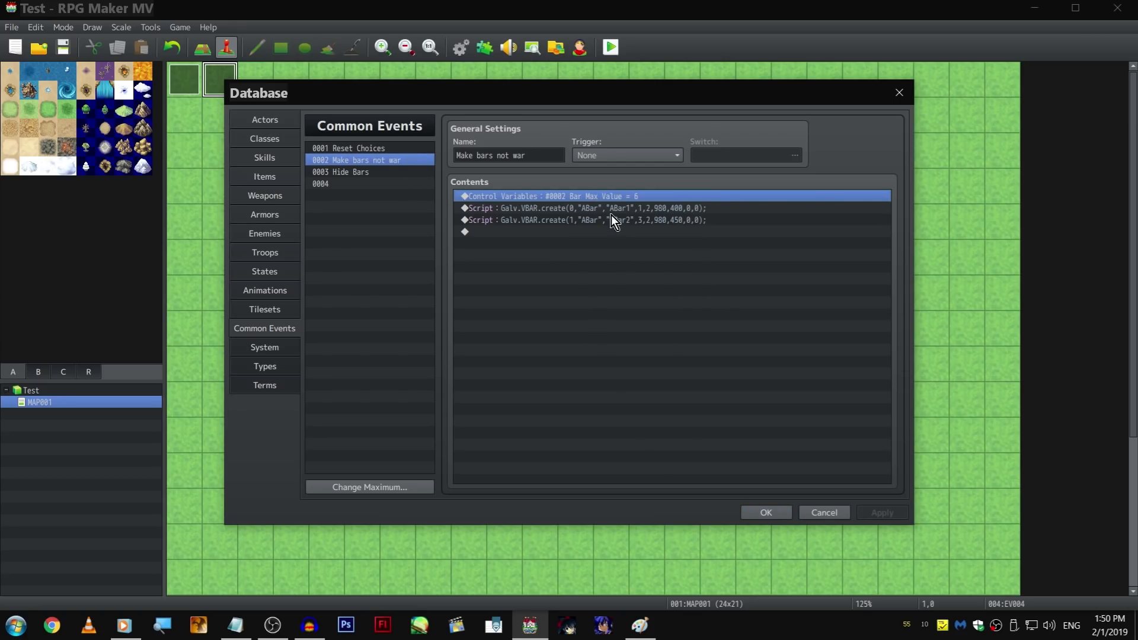
pyautogui.rightClick(615, 194)
pyautogui.click(639, 216)
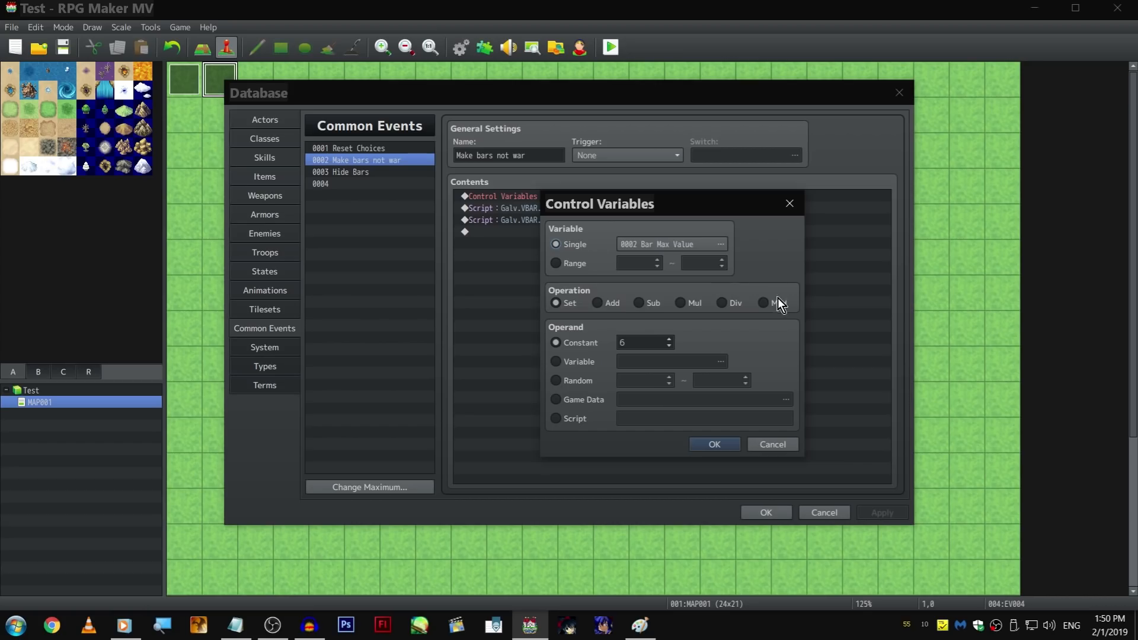
pyautogui.click(704, 240)
pyautogui.moveTo(736, 178); pyautogui.dragTo(584, 154)
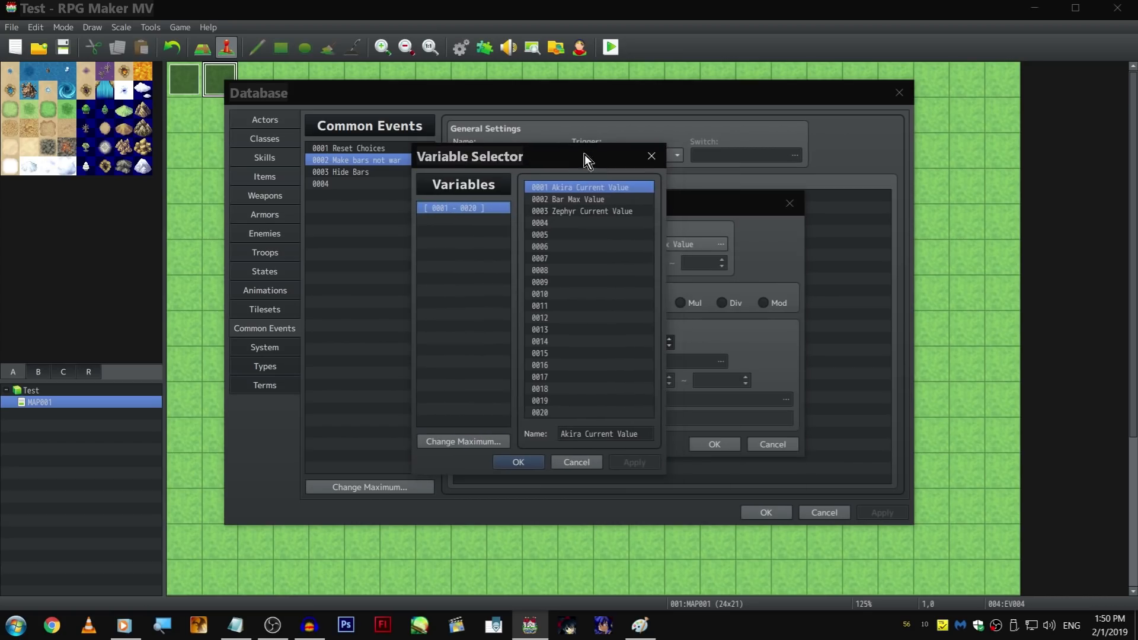
pyautogui.click(615, 198)
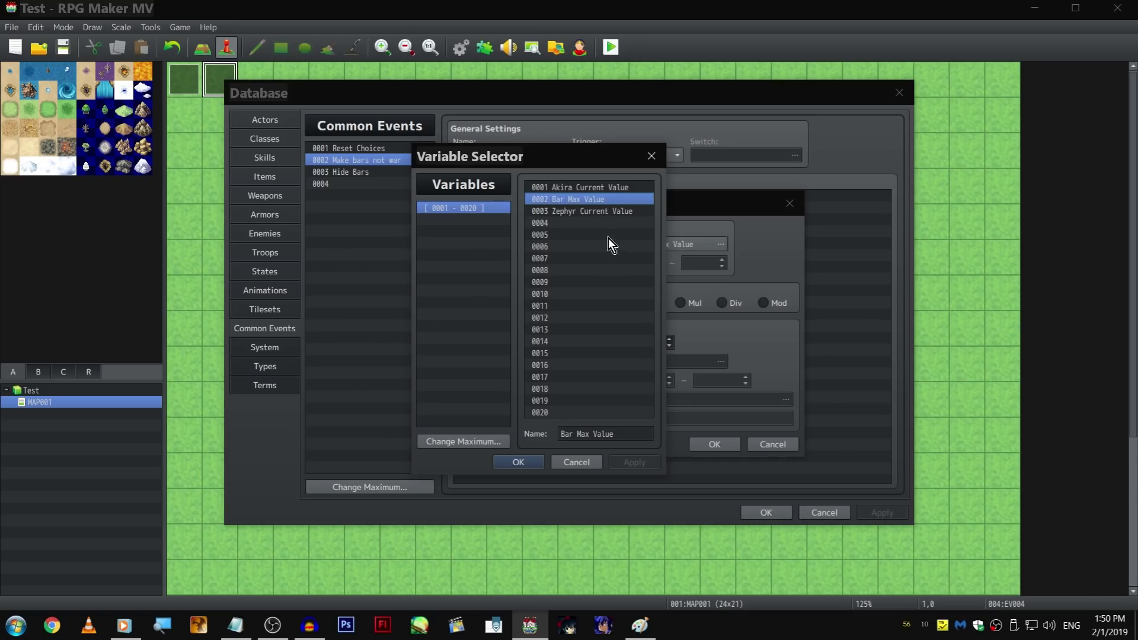
pyautogui.moveTo(614, 152); pyautogui.dragTo(556, 209)
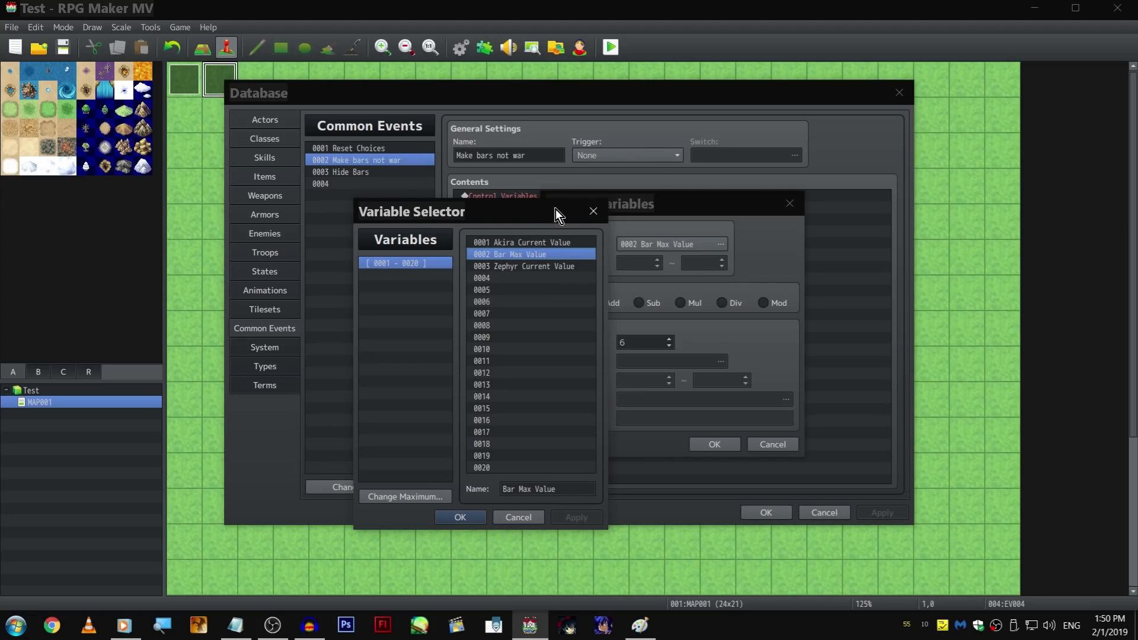
pyautogui.moveTo(555, 209); pyautogui.dragTo(579, 155)
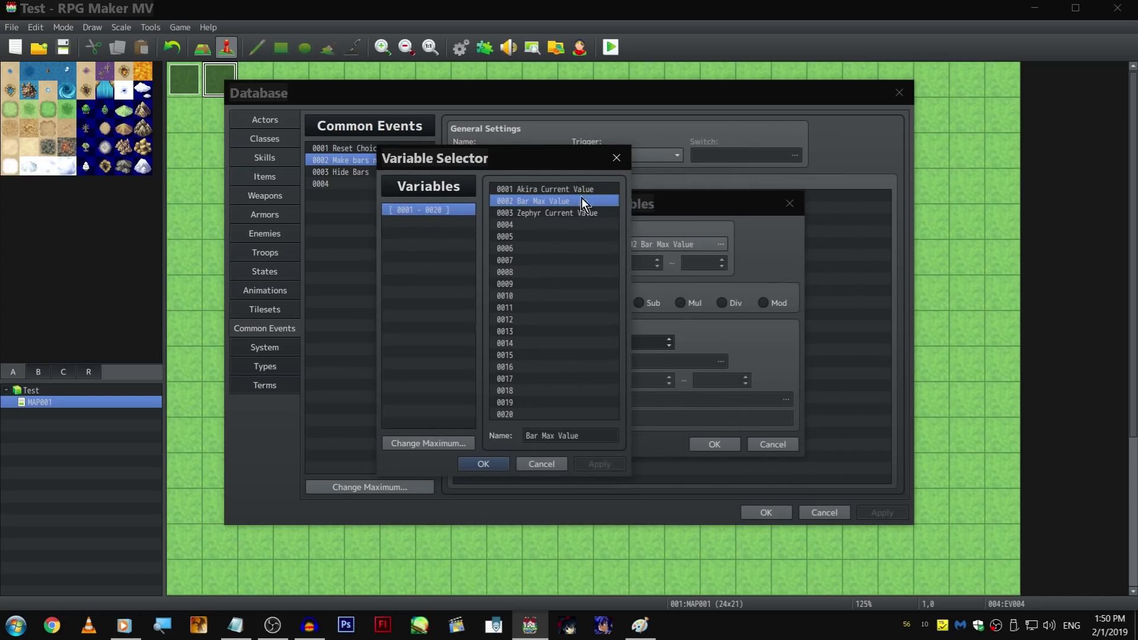
pyautogui.press('Up')
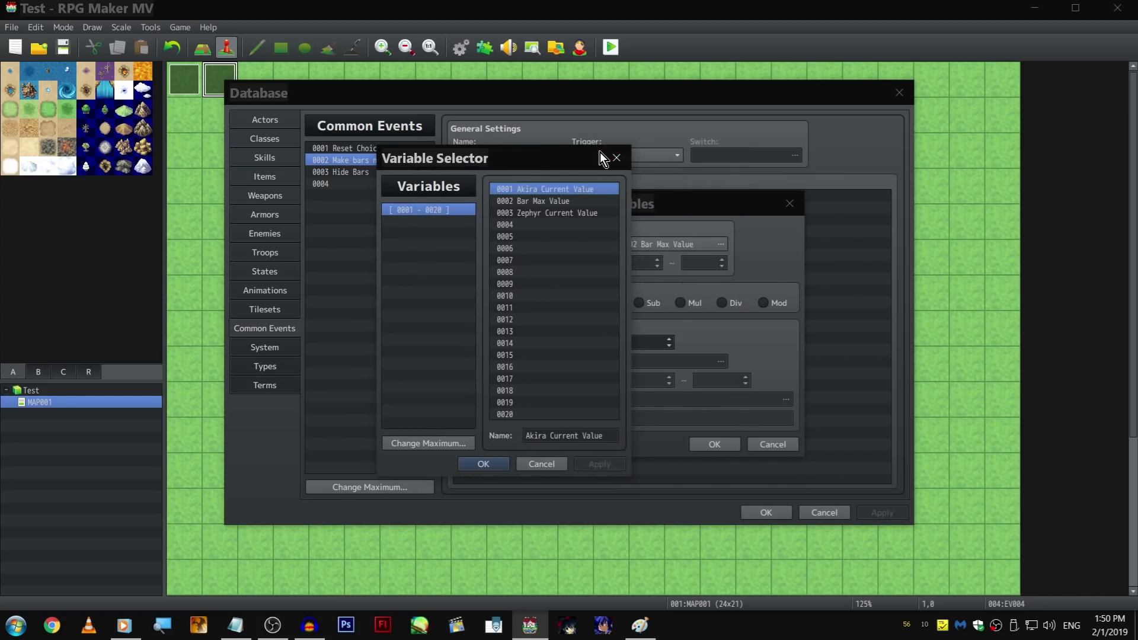
pyautogui.click(597, 201)
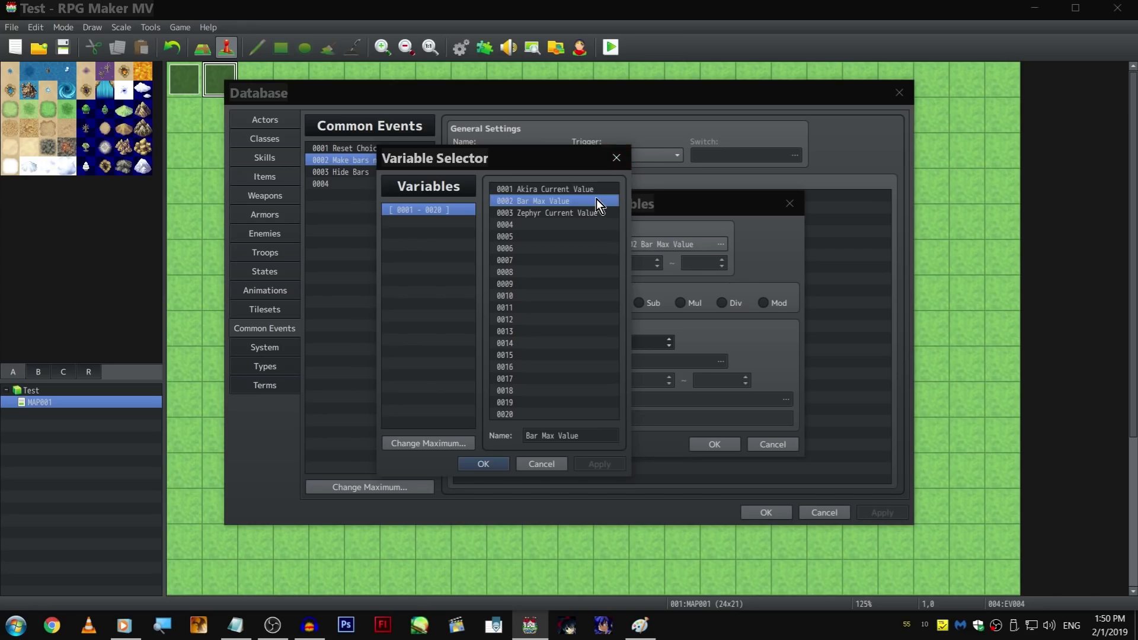
pyautogui.moveTo(568, 166); pyautogui.dragTo(495, 158)
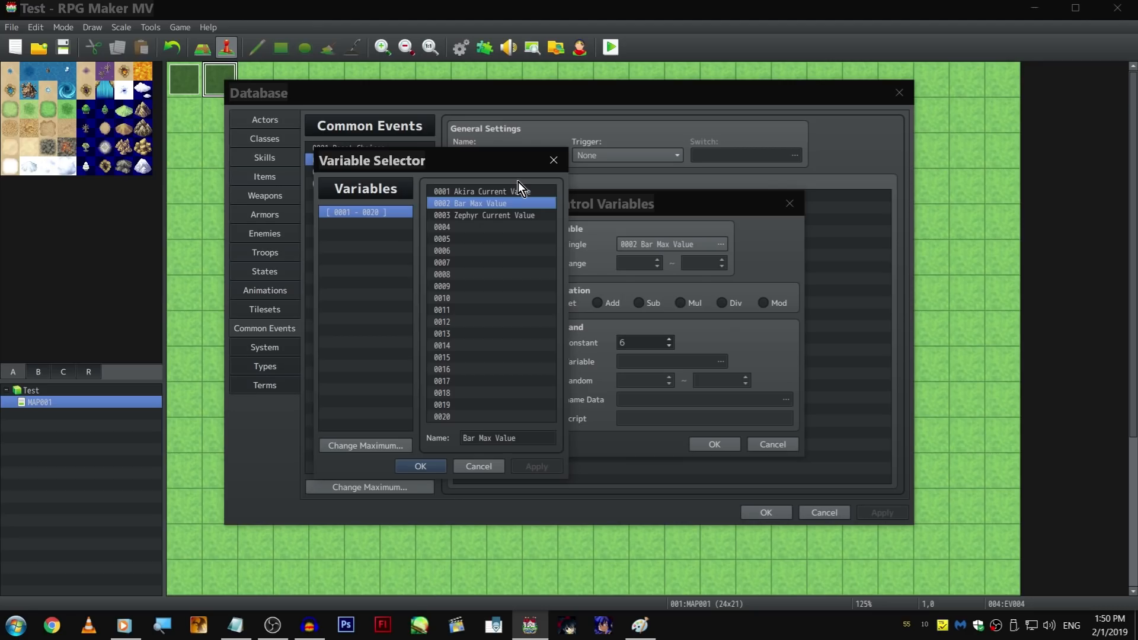
pyautogui.doubleClick(536, 207)
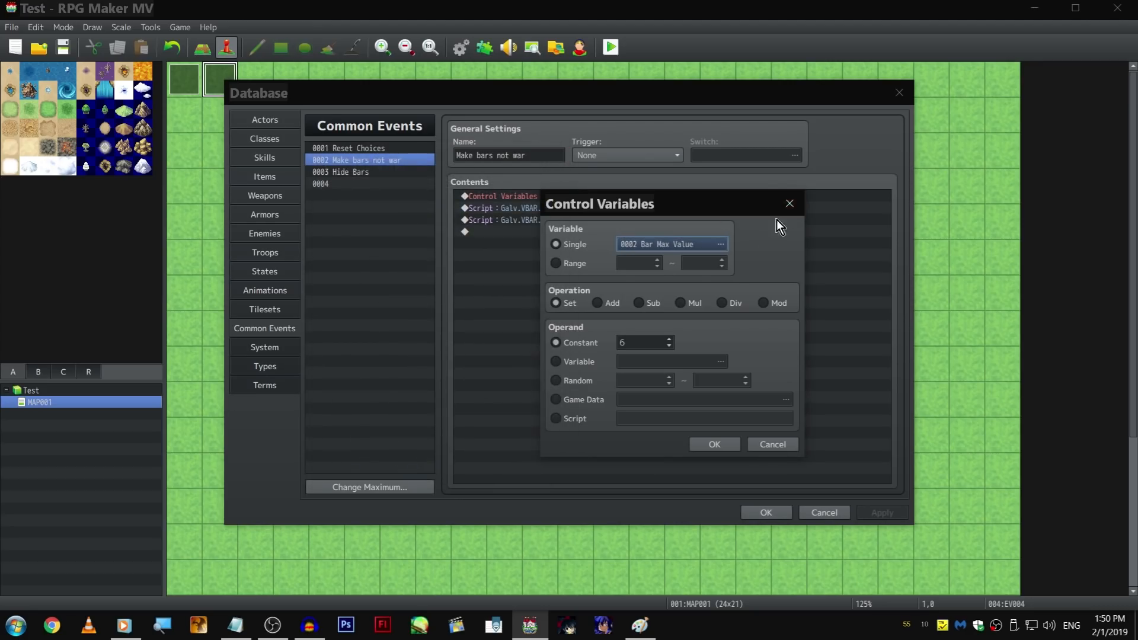
# Step: Try variable 0003 Zephyr Current Value with the Add operation in the Control Variables command, and discard the changes
pyautogui.click(681, 244)
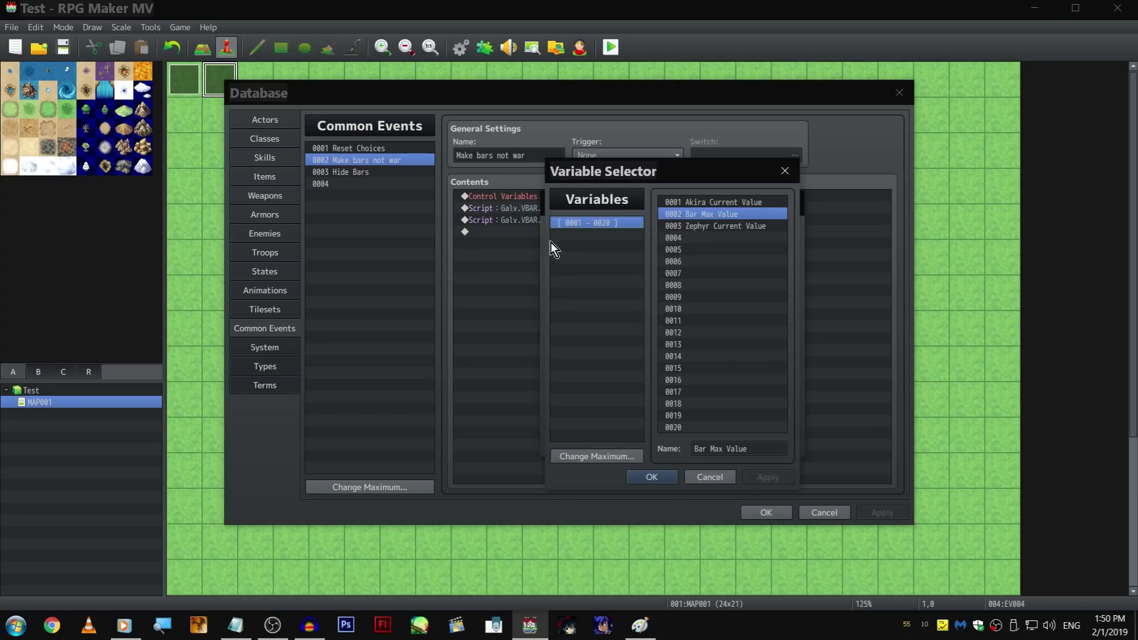
pyautogui.doubleClick(717, 225)
pyautogui.click(613, 302)
pyautogui.click(636, 342)
pyautogui.click(786, 202)
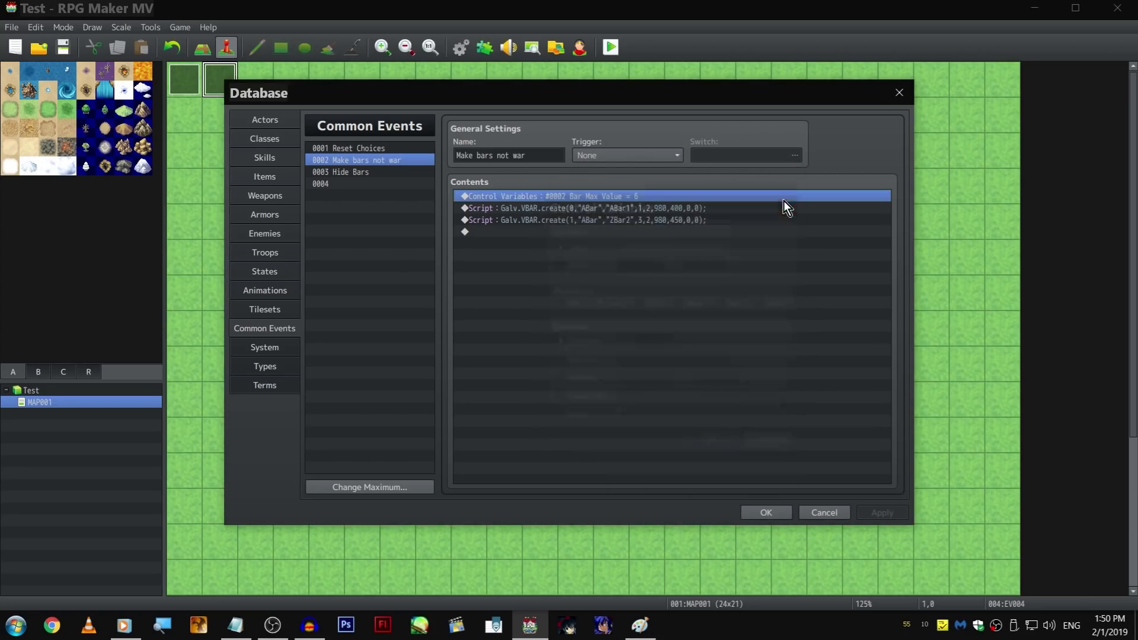
# Step: Examine the image names, variable IDs and position arguments of the first Galv.VBAR.create script in Make bars not war, and close it without changes
pyautogui.rightClick(603, 207)
pyautogui.click(618, 234)
pyautogui.hotkey('ctrl', 'a')
pyautogui.click(652, 295)
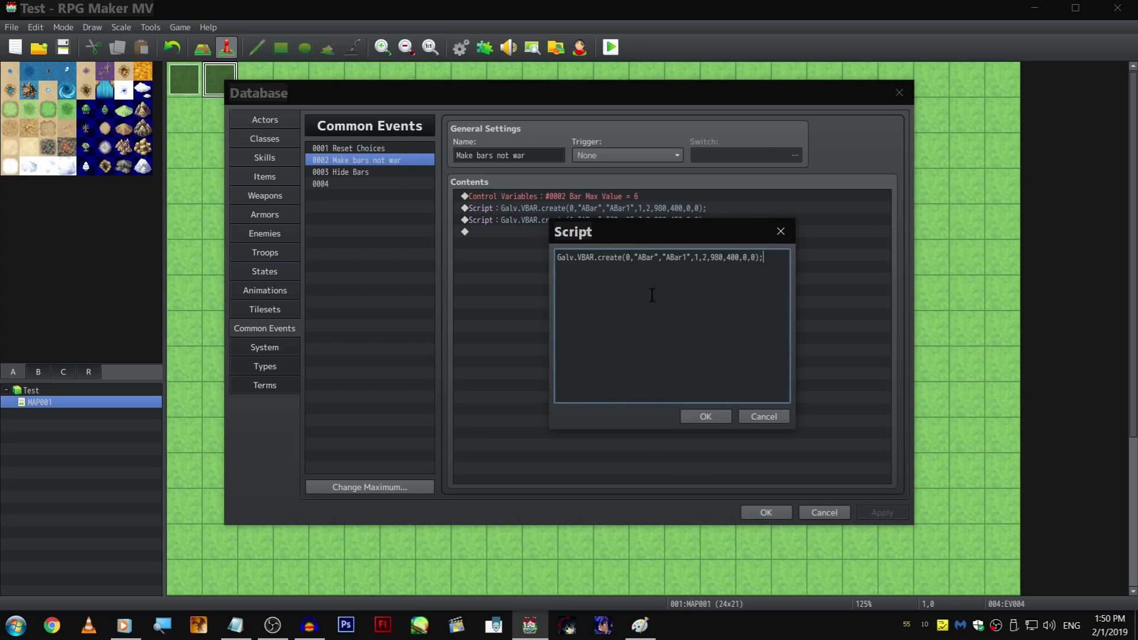
pyautogui.doubleClick(652, 257)
pyautogui.doubleClick(675, 256)
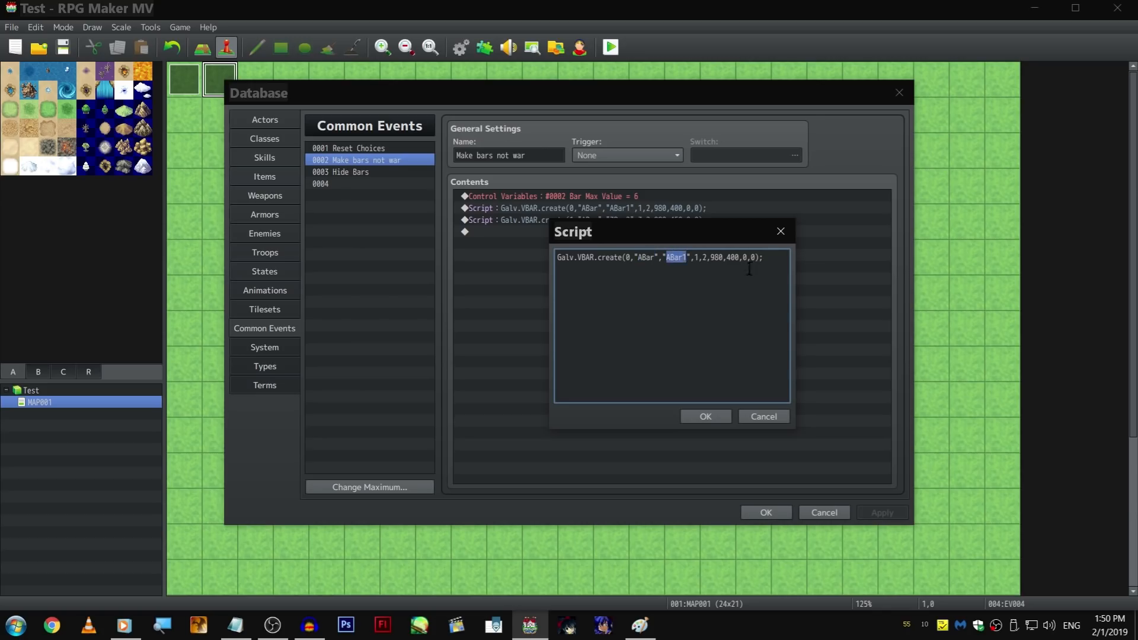
pyautogui.click(696, 257)
pyautogui.moveTo(695, 259)
pyautogui.mouseDown()
pyautogui.moveTo(704, 278)
pyautogui.moveTo(702, 256)
pyautogui.mouseUp()
pyautogui.click(695, 255)
pyautogui.click(703, 258)
pyautogui.click(722, 254)
pyautogui.moveTo(740, 257); pyautogui.dragTo(800, 257)
pyautogui.moveTo(697, 241); pyautogui.dragTo(661, 276)
pyautogui.click(744, 268)
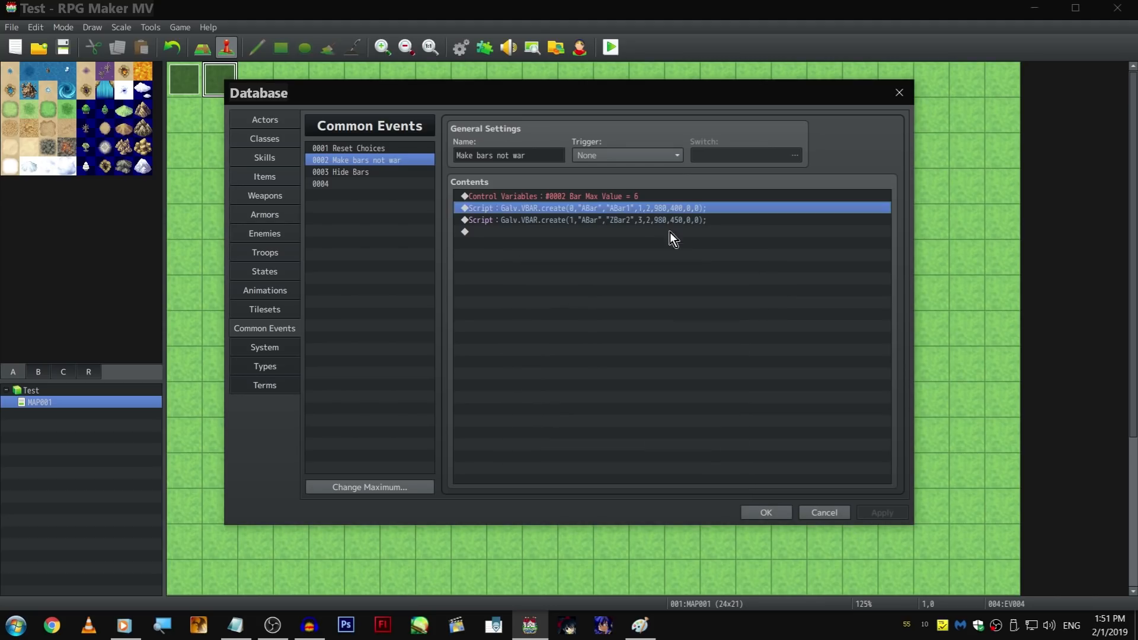
# Step: Examine the script contents of the Hide Bars common event and close the database
pyautogui.press('Down')
pyautogui.press('Down')
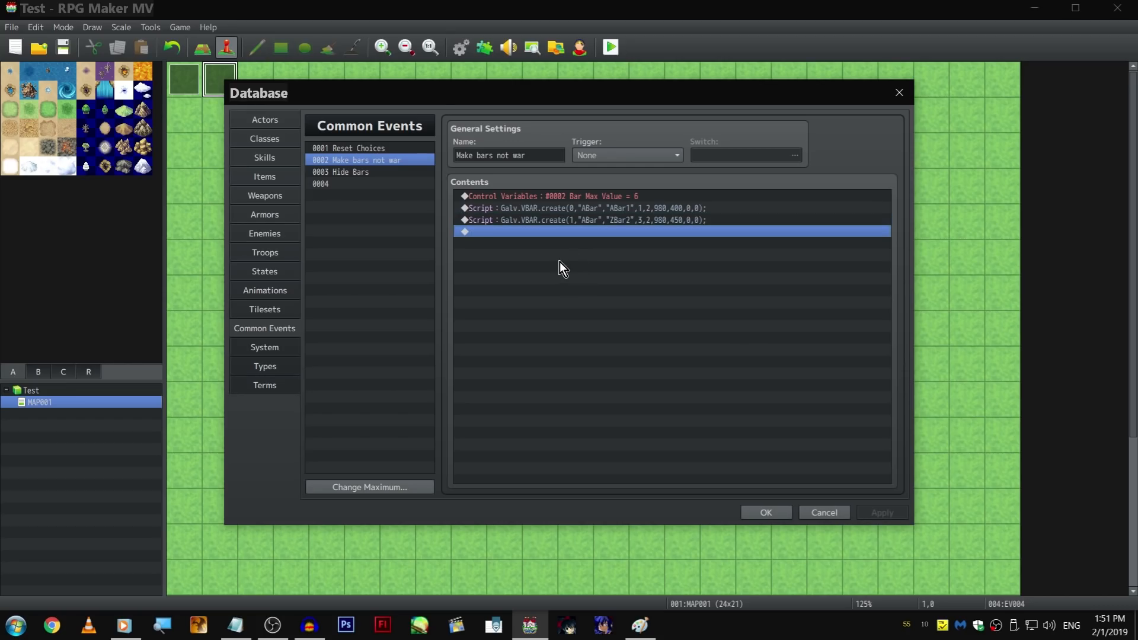
pyautogui.click(404, 173)
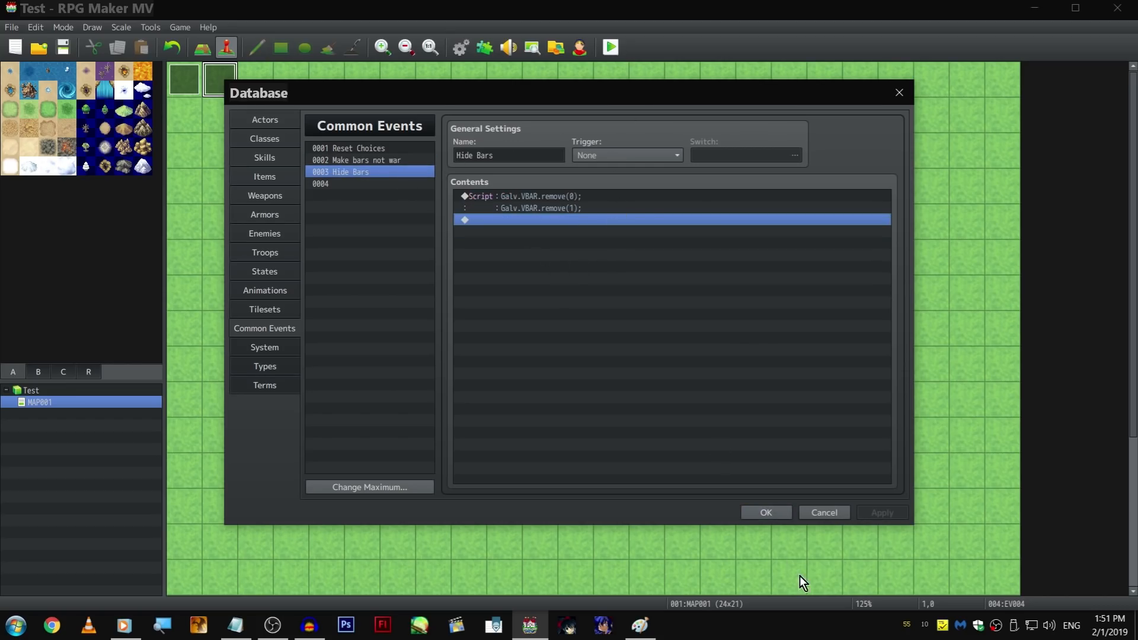
pyautogui.click(765, 513)
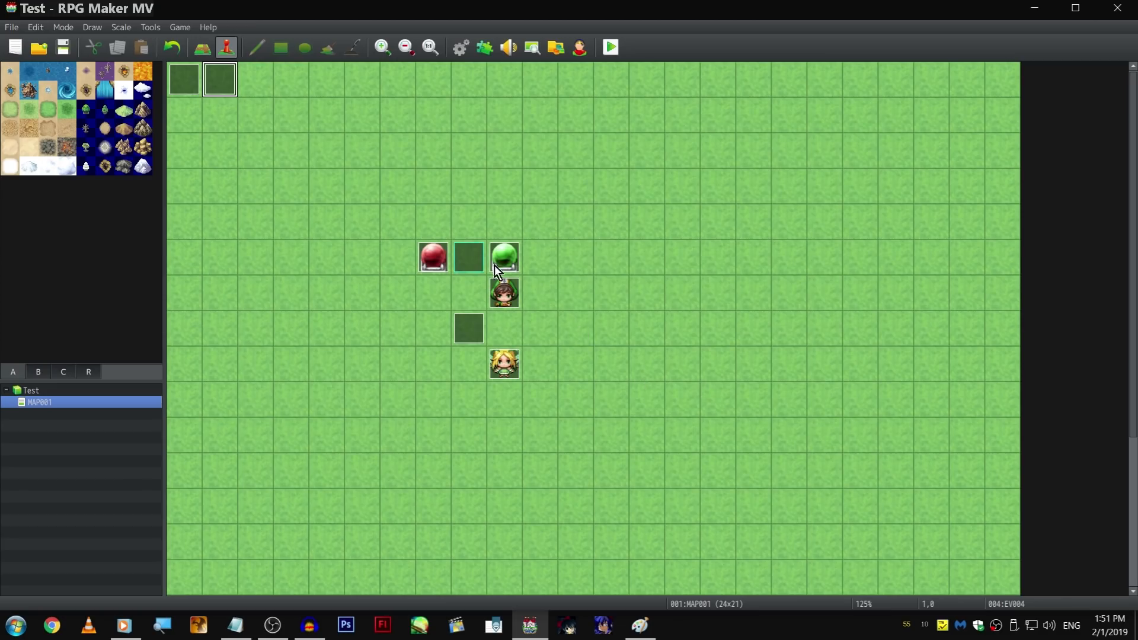
# Step: Open event EV002 on the map and examine its opening commands, from the name input to the scene's picture setup
pyautogui.doubleClick(475, 326)
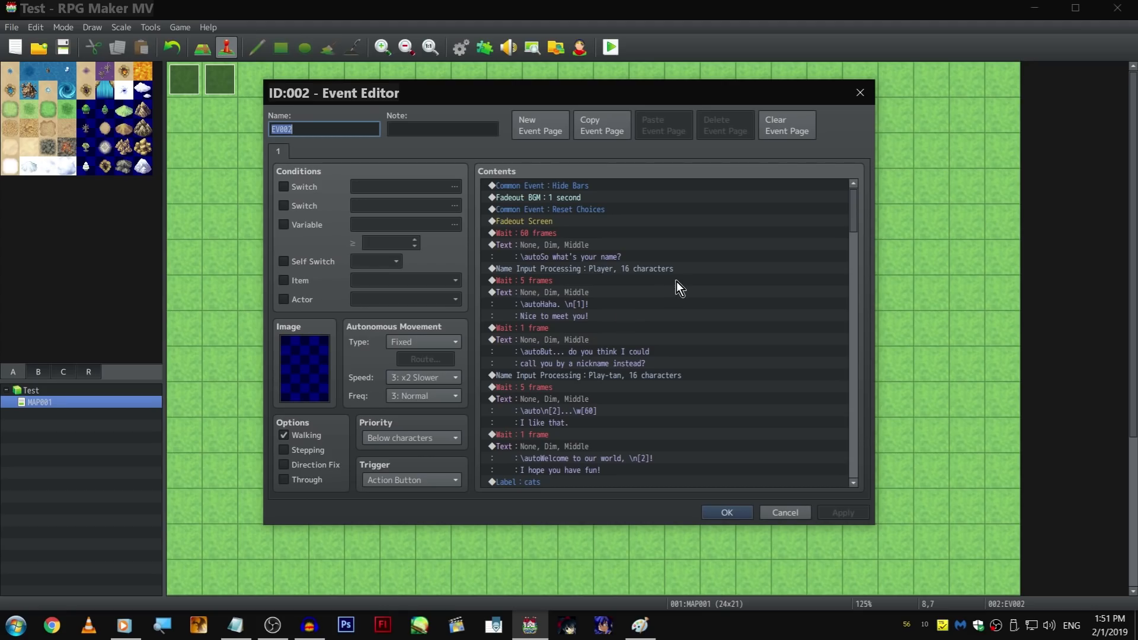
pyautogui.scroll(-4, 676, 276)
pyautogui.scroll(4, 679, 249)
pyautogui.scroll(-4, 674, 319)
pyautogui.scroll(-3, 661, 296)
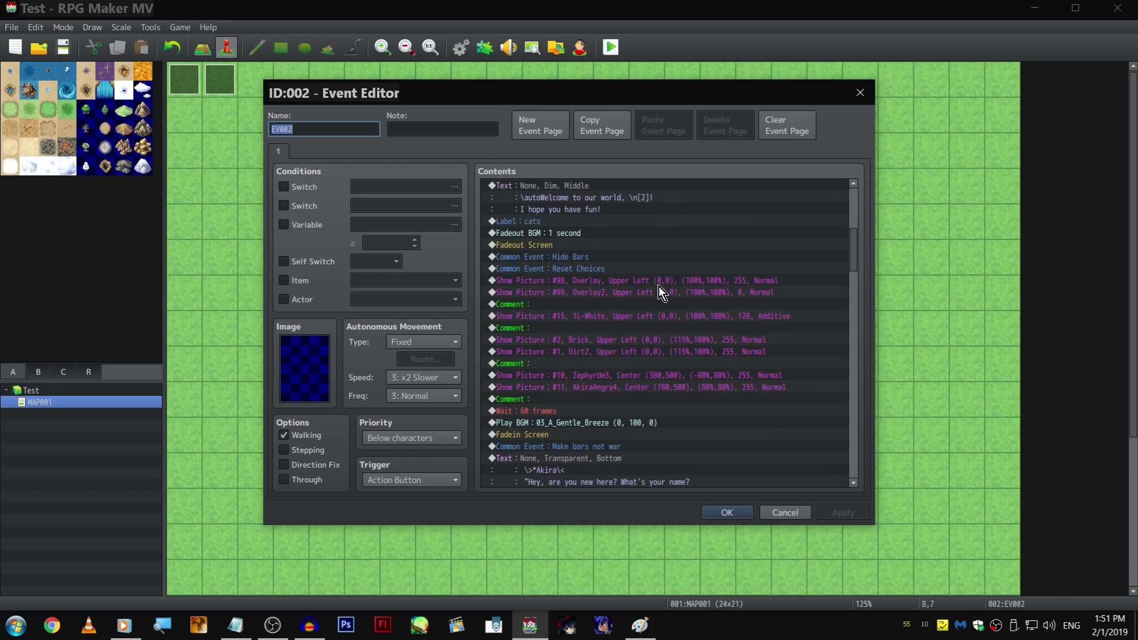
pyautogui.scroll(-3, 659, 285)
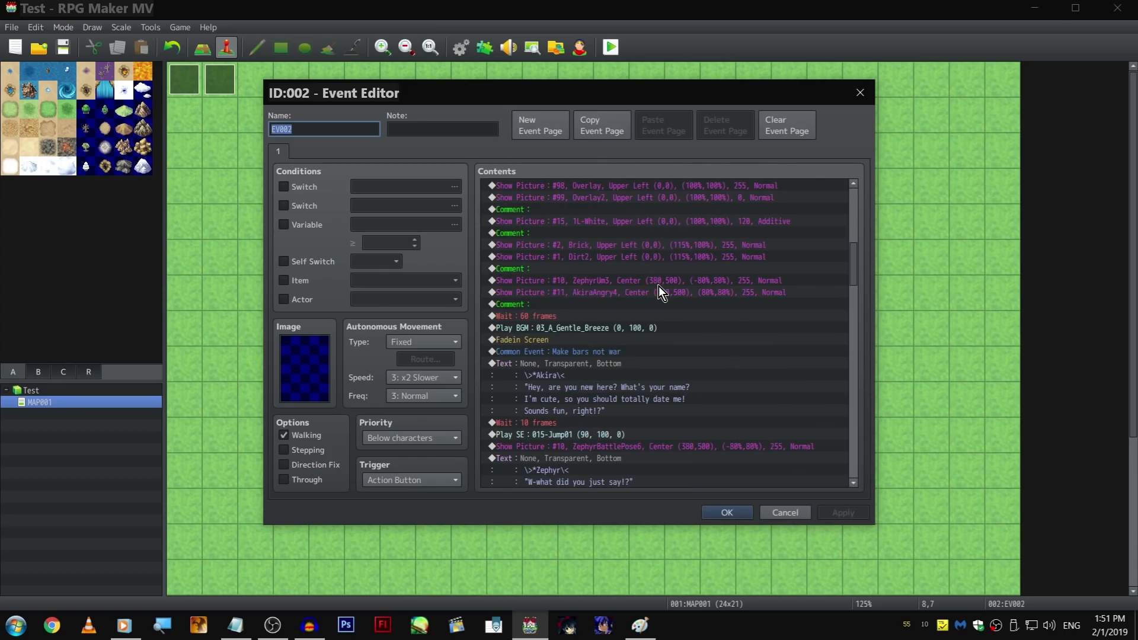
pyautogui.scroll(3, 659, 286)
pyautogui.scroll(3, 657, 286)
pyautogui.scroll(-5, 646, 296)
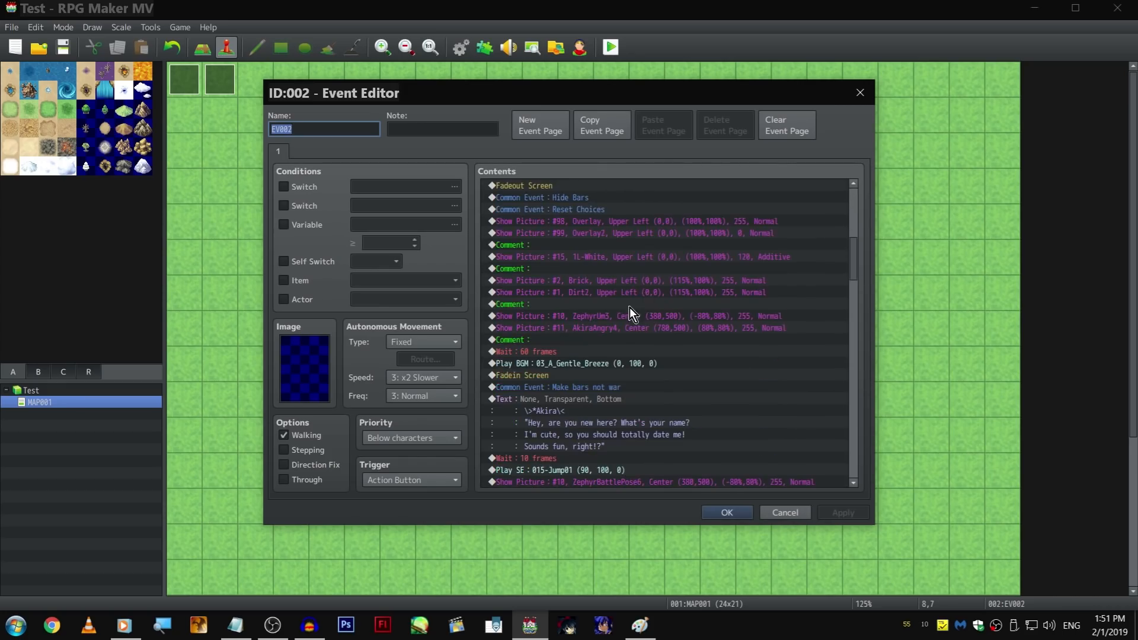
# Step: Open the Show Picture #98 command, preview the Overlay and Overlay2 images, and close it without changes
pyautogui.click(624, 226)
pyautogui.rightClick(623, 217)
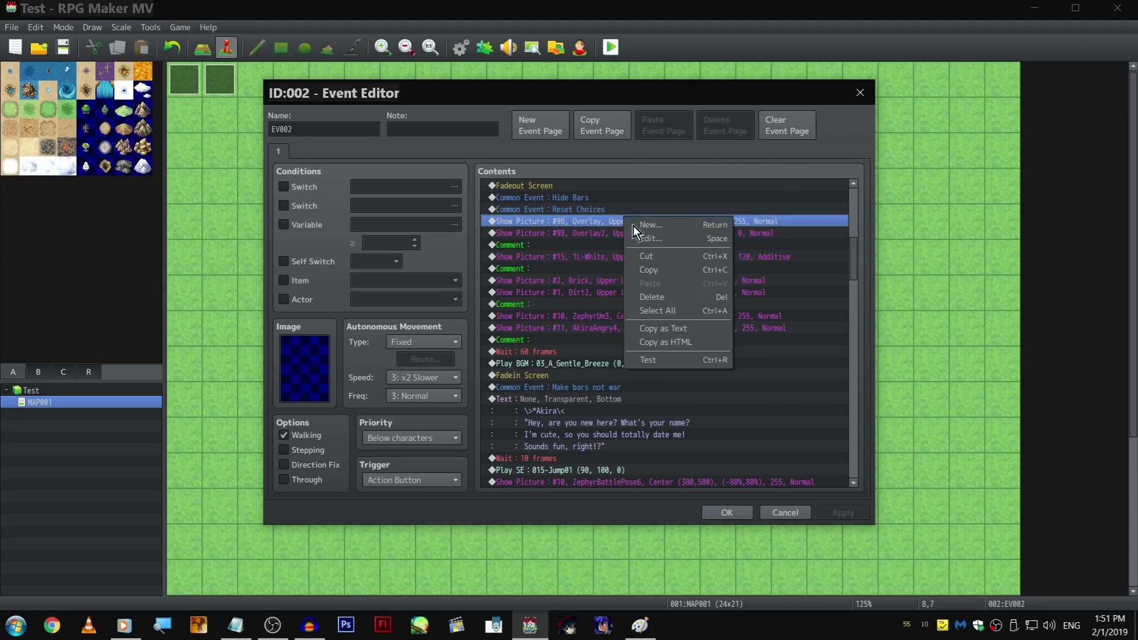
pyautogui.click(676, 238)
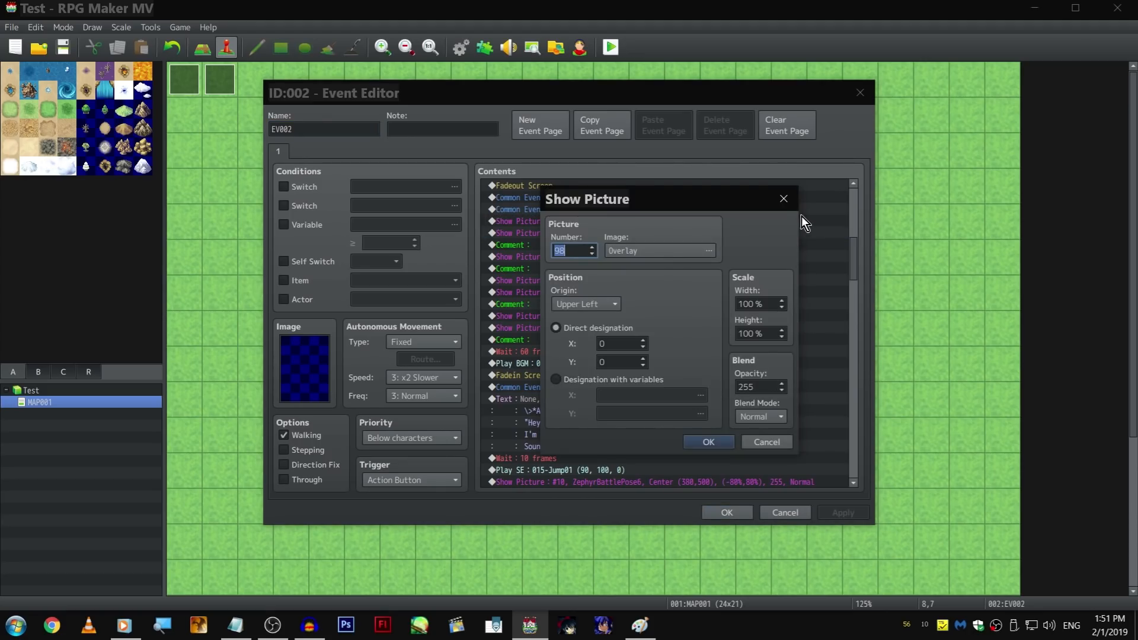
pyautogui.click(655, 251)
pyautogui.scroll(-2, 702, 374)
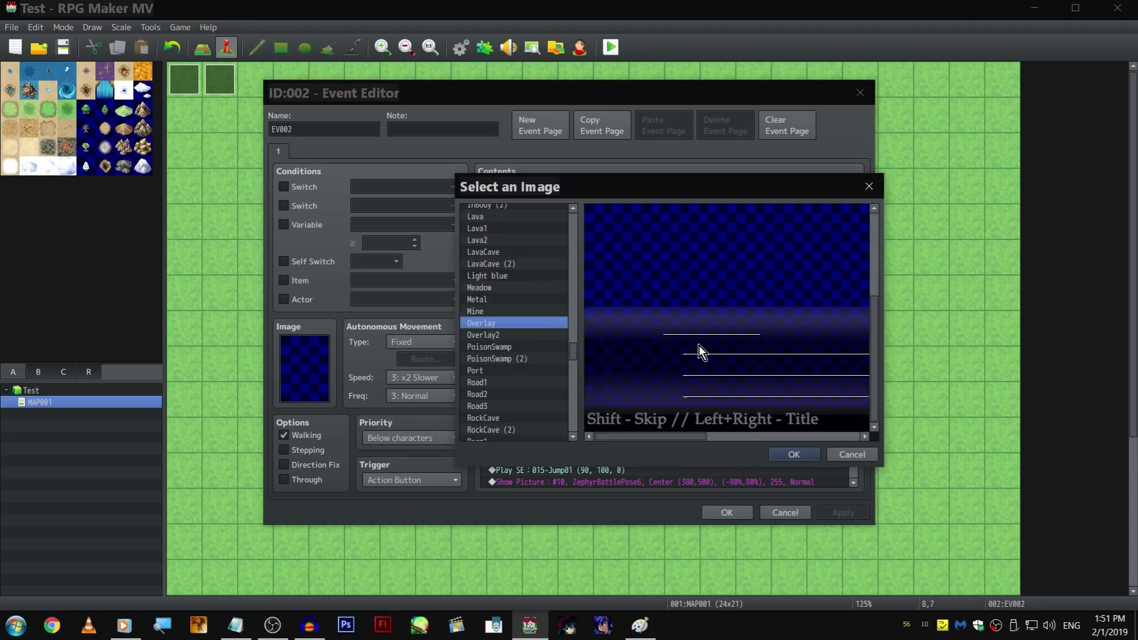
pyautogui.moveTo(668, 434); pyautogui.dragTo(543, 400)
pyautogui.click(519, 335)
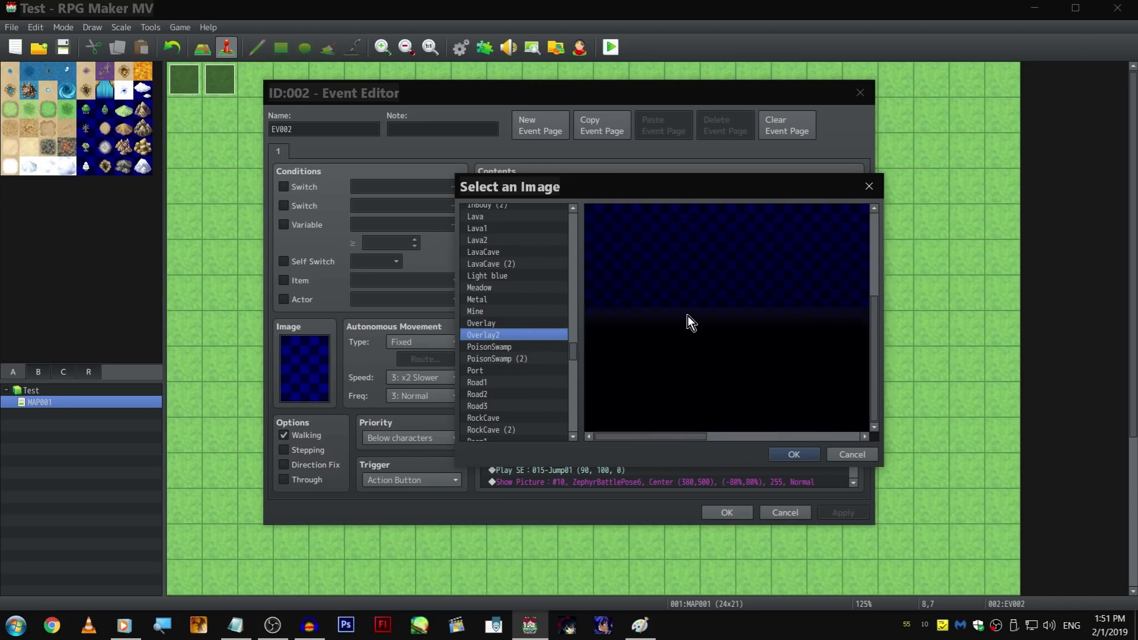
pyautogui.moveTo(676, 443); pyautogui.dragTo(571, 433)
pyautogui.scroll(-3, 685, 336)
pyautogui.click(861, 455)
pyautogui.click(767, 442)
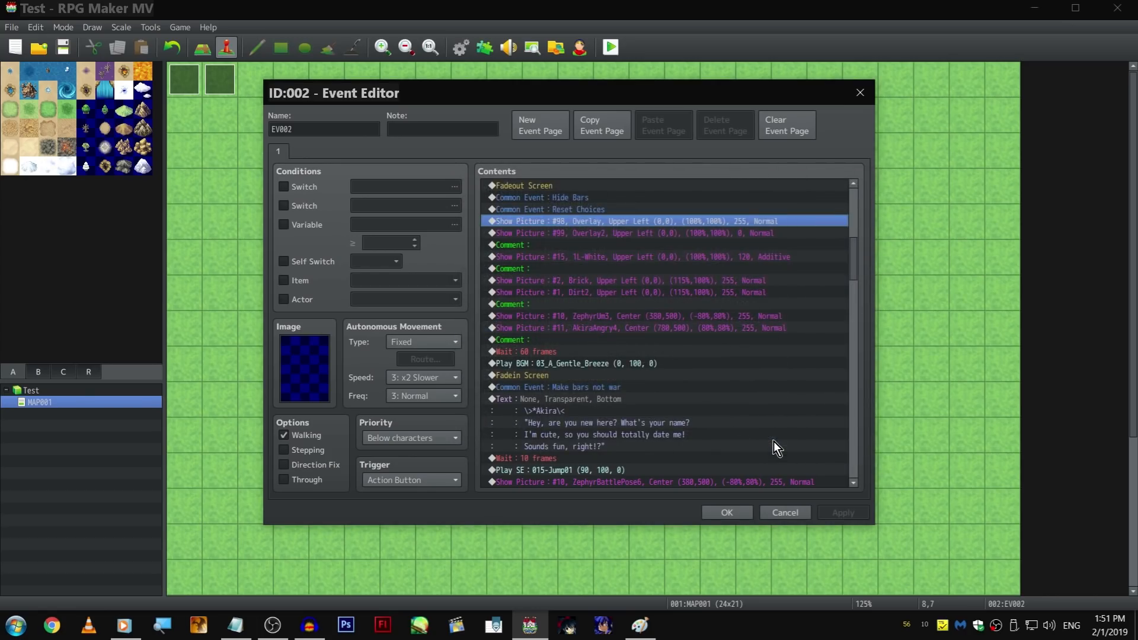
# Step: Open the Show Picture #15 command, preview the 1L-White light image, and close it without changes
pyautogui.click(633, 257)
pyautogui.rightClick(633, 256)
pyautogui.click(662, 278)
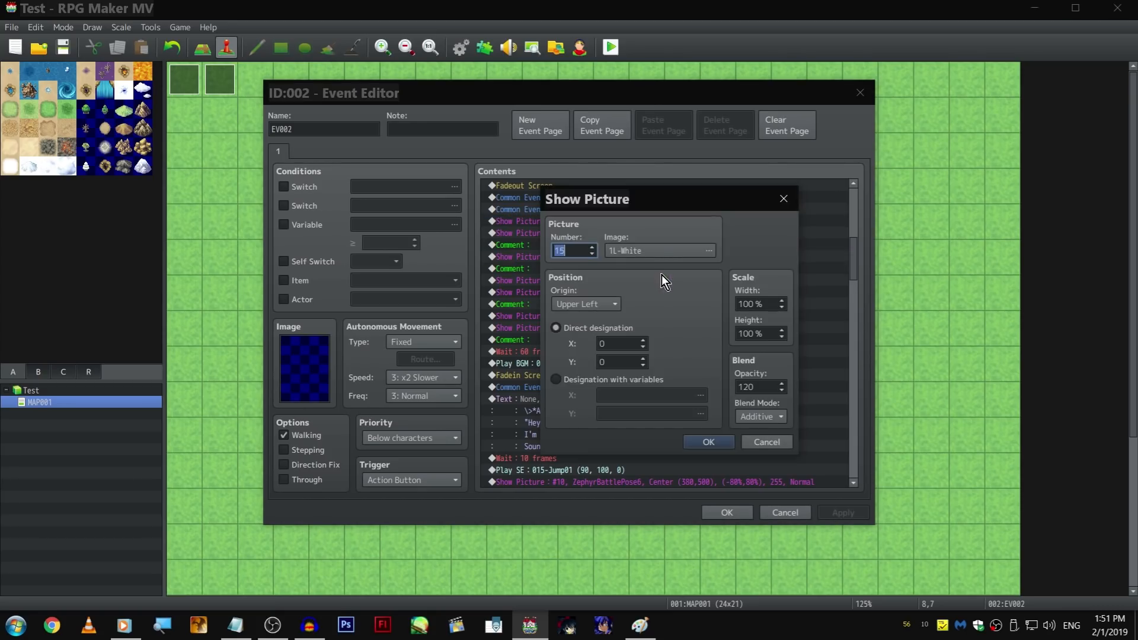
pyautogui.click(660, 255)
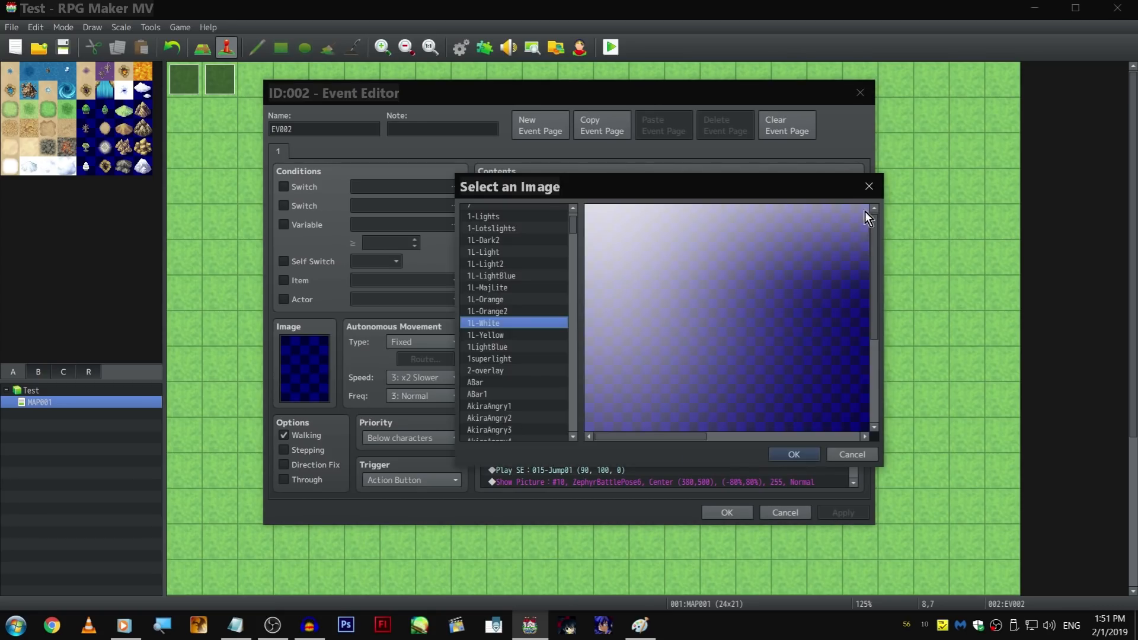
pyautogui.click(867, 188)
pyautogui.click(781, 193)
# Step: Open the Show Picture #2 command and preview the whole Brick background image
pyautogui.scroll(-1, 592, 277)
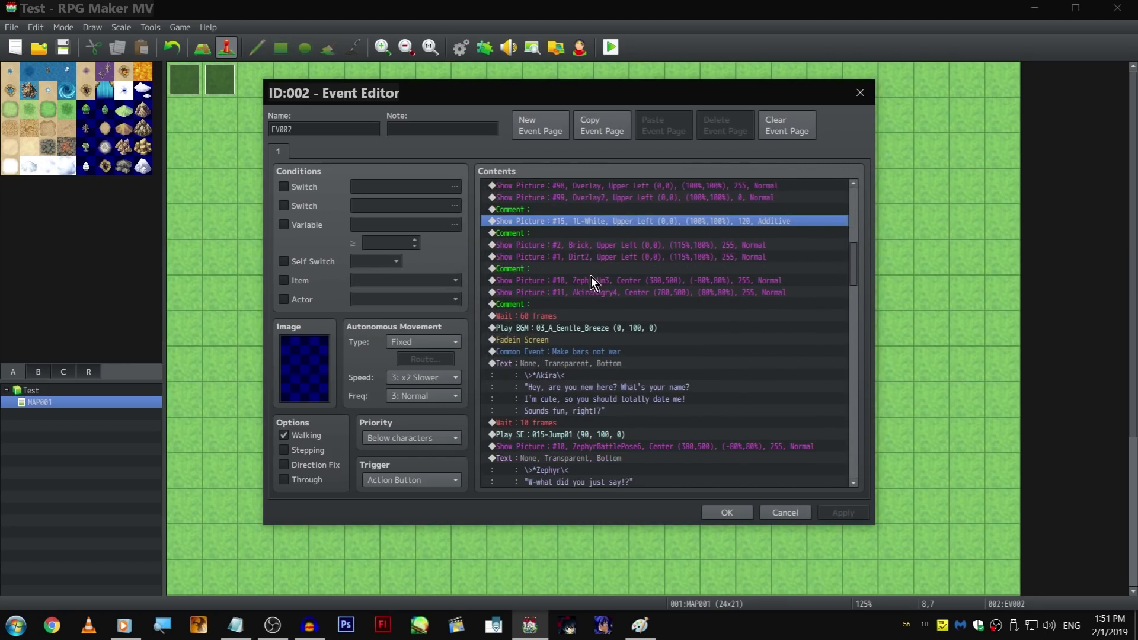
pyautogui.click(597, 244)
pyautogui.rightClick(599, 246)
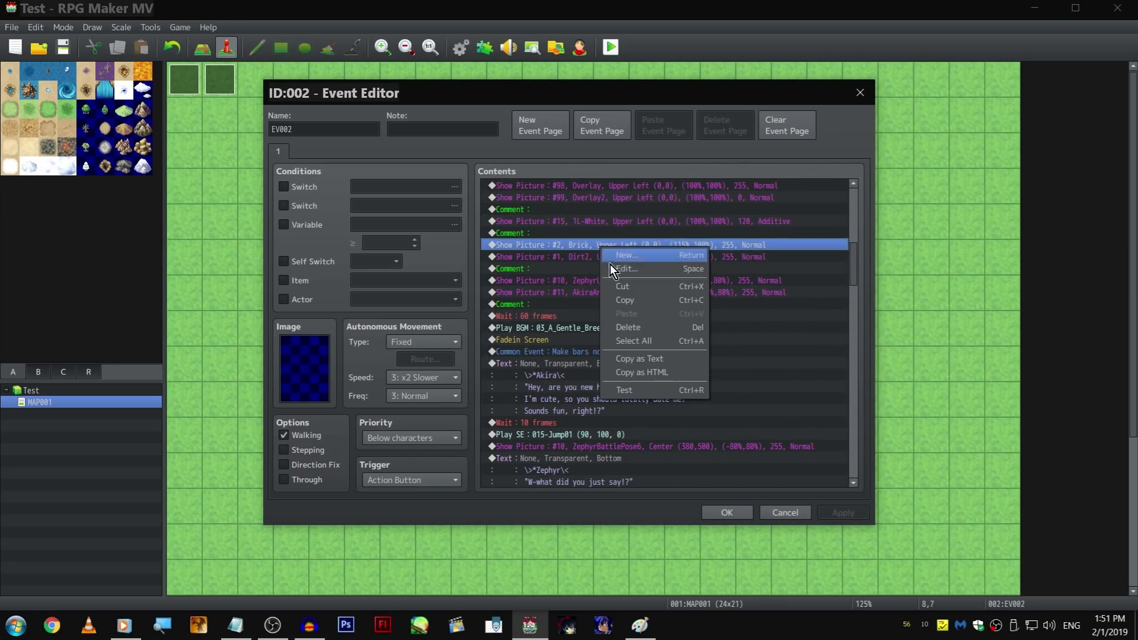
pyautogui.click(613, 256)
pyautogui.click(663, 252)
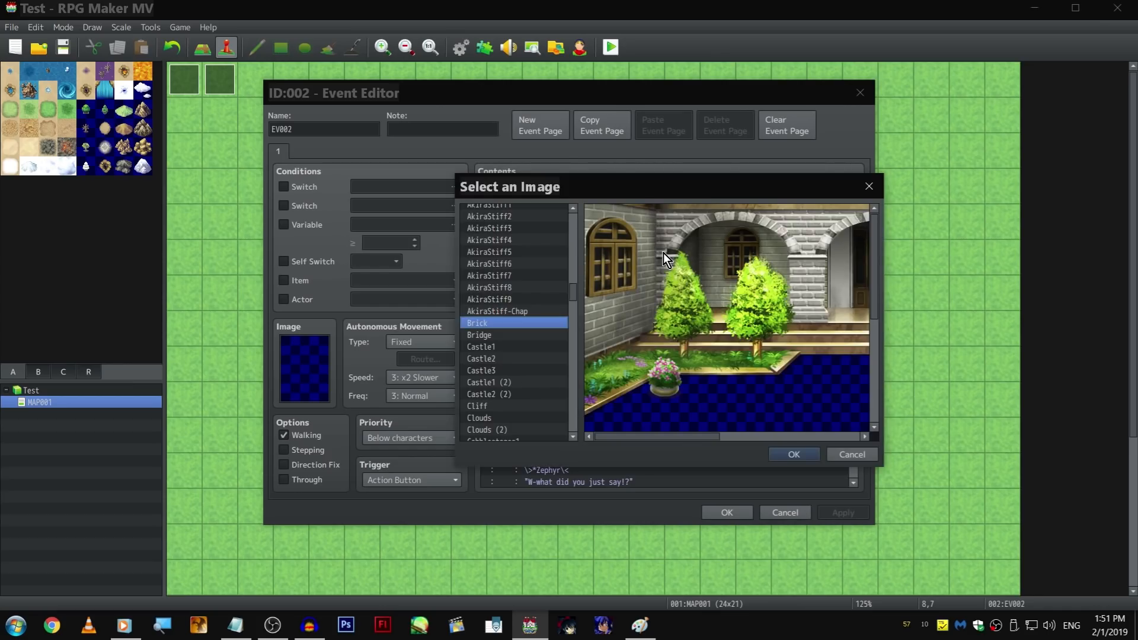
pyautogui.scroll(-3, 746, 290)
pyautogui.moveTo(698, 435); pyautogui.dragTo(631, 421)
pyautogui.scroll(-2, 773, 293)
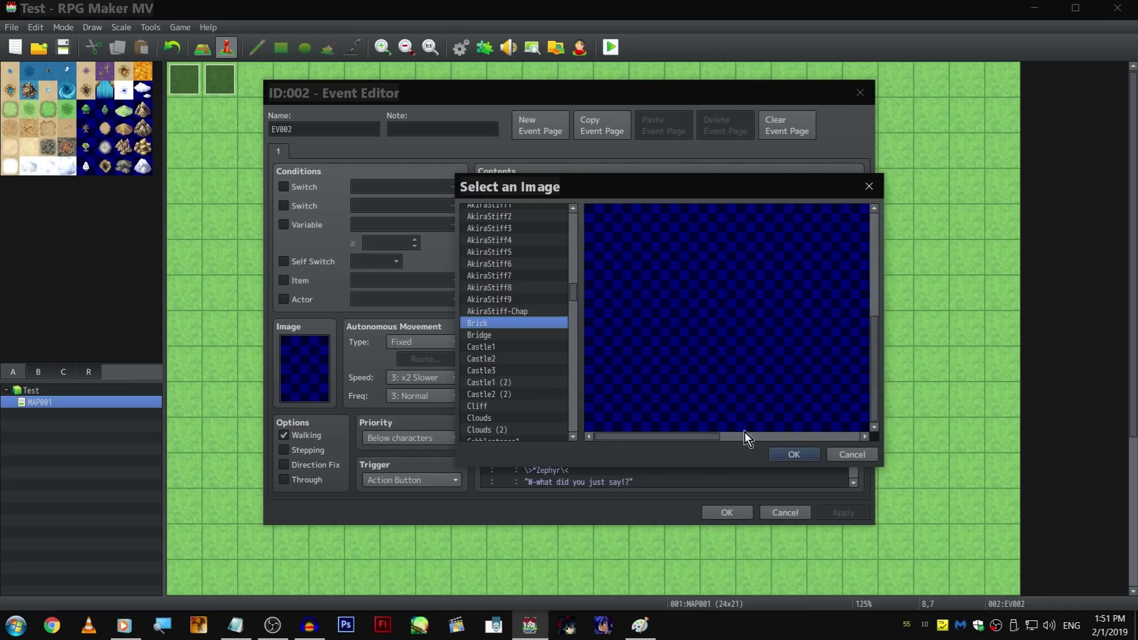
pyautogui.moveTo(718, 436); pyautogui.dragTo(628, 414)
pyautogui.scroll(2, 728, 312)
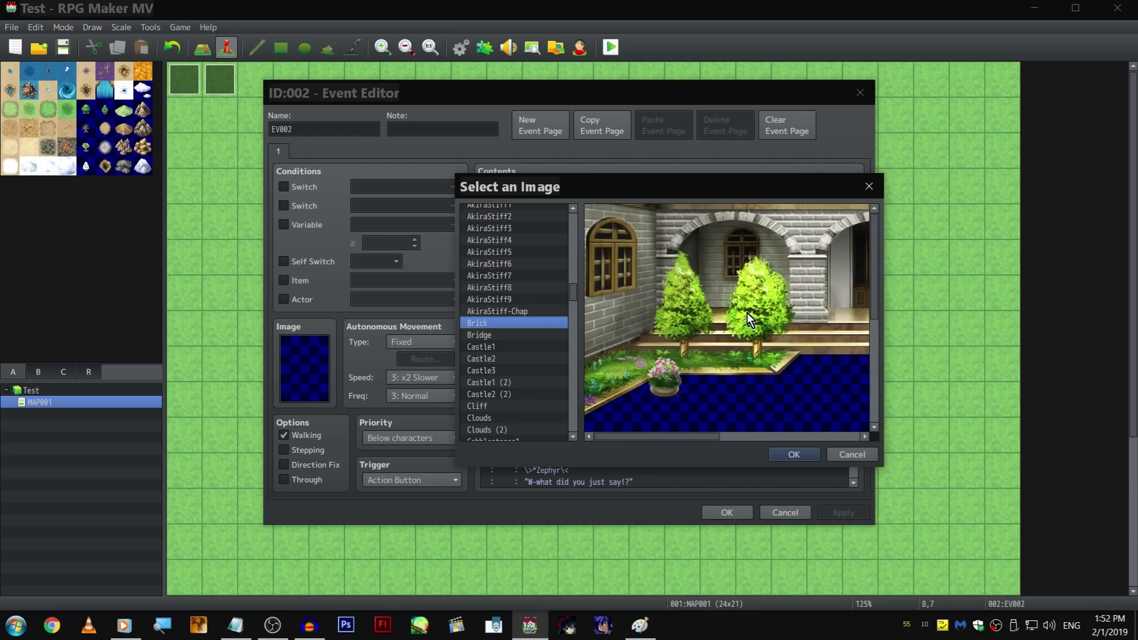
# Step: Leave the Brick image selection as is, examine the picture's width scale, and close the Show Picture command without changes
pyautogui.click(869, 186)
pyautogui.scroll(15, 757, 303)
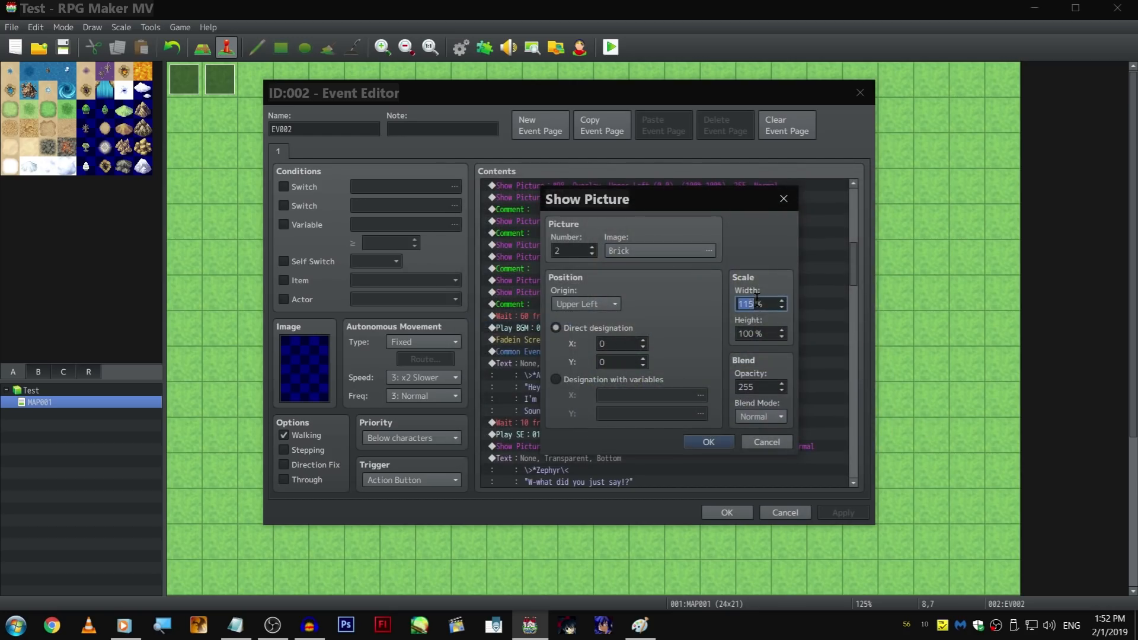
pyautogui.click(763, 299)
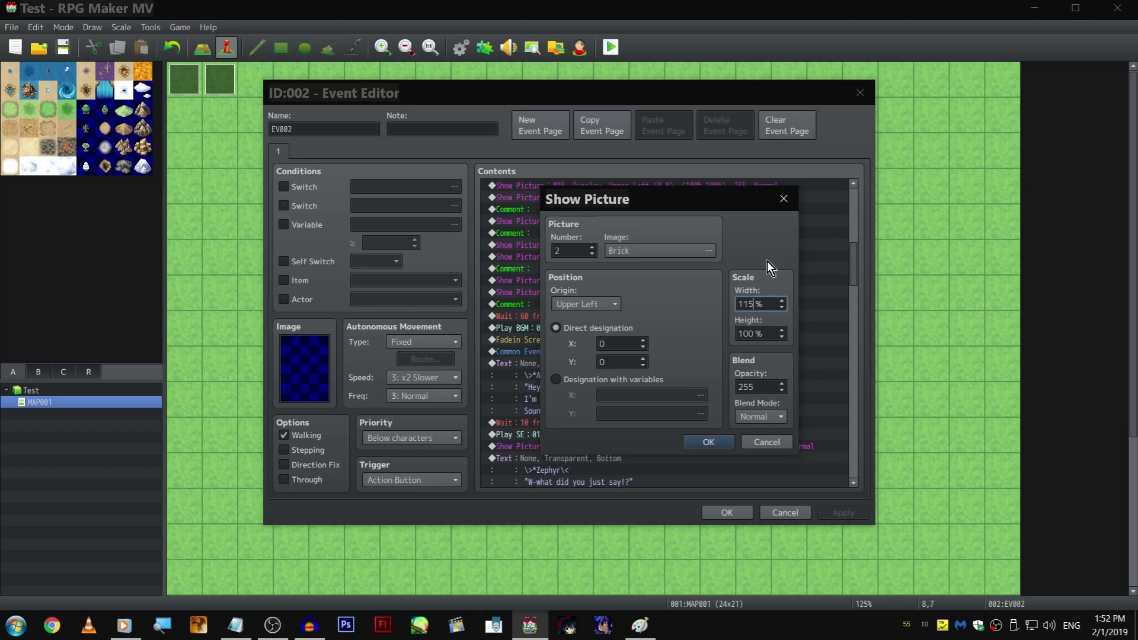
pyautogui.click(784, 205)
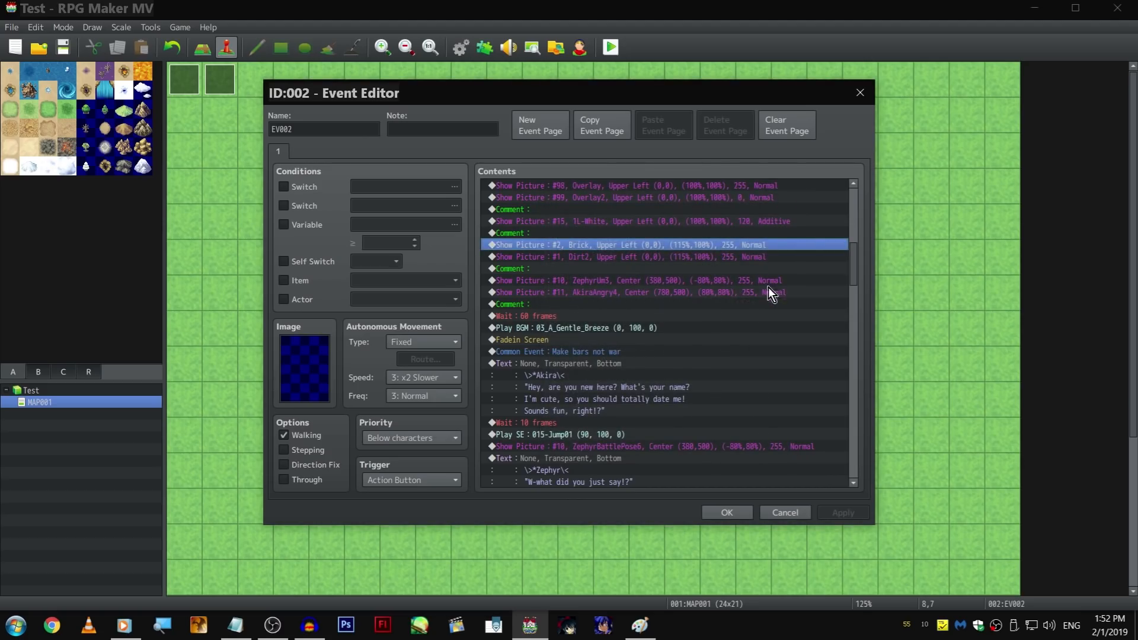
# Step: Open the first Show Picture #10 command, preview the ZephyrUm3 character image, and keep it selected
pyautogui.scroll(-3, 691, 297)
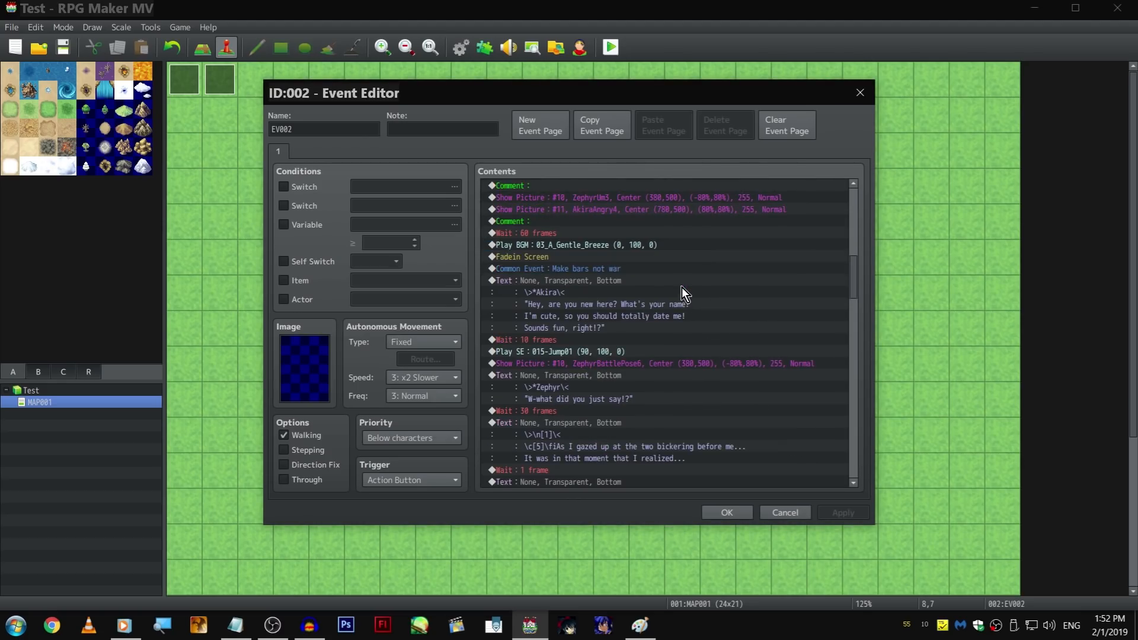
pyautogui.rightClick(681, 197)
pyautogui.click(712, 217)
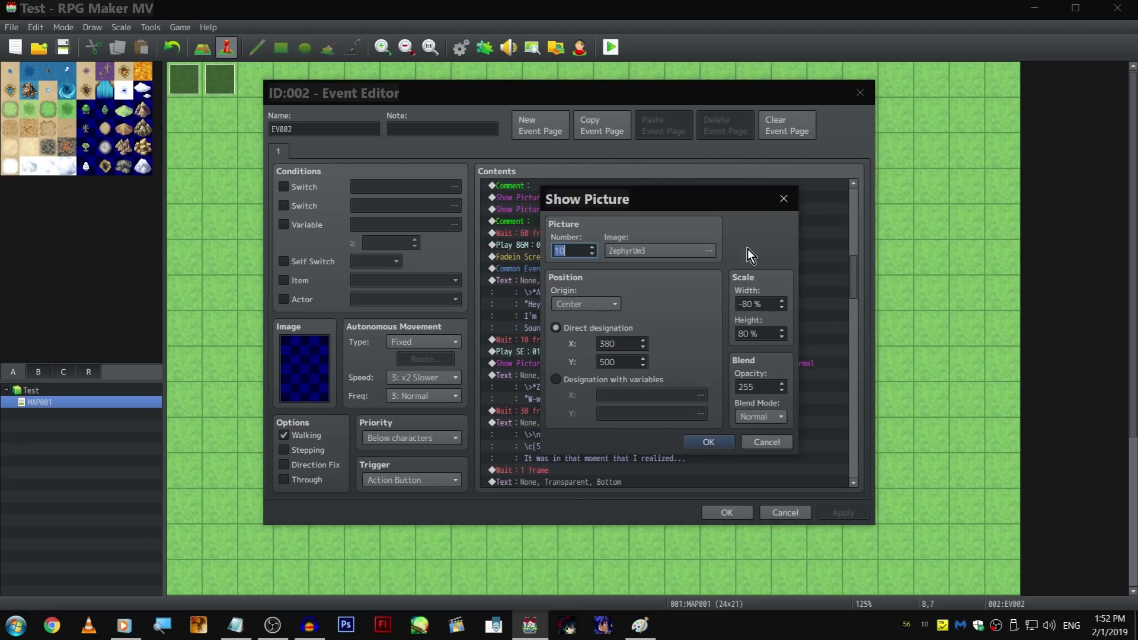
pyautogui.moveTo(687, 200); pyautogui.dragTo(888, 228)
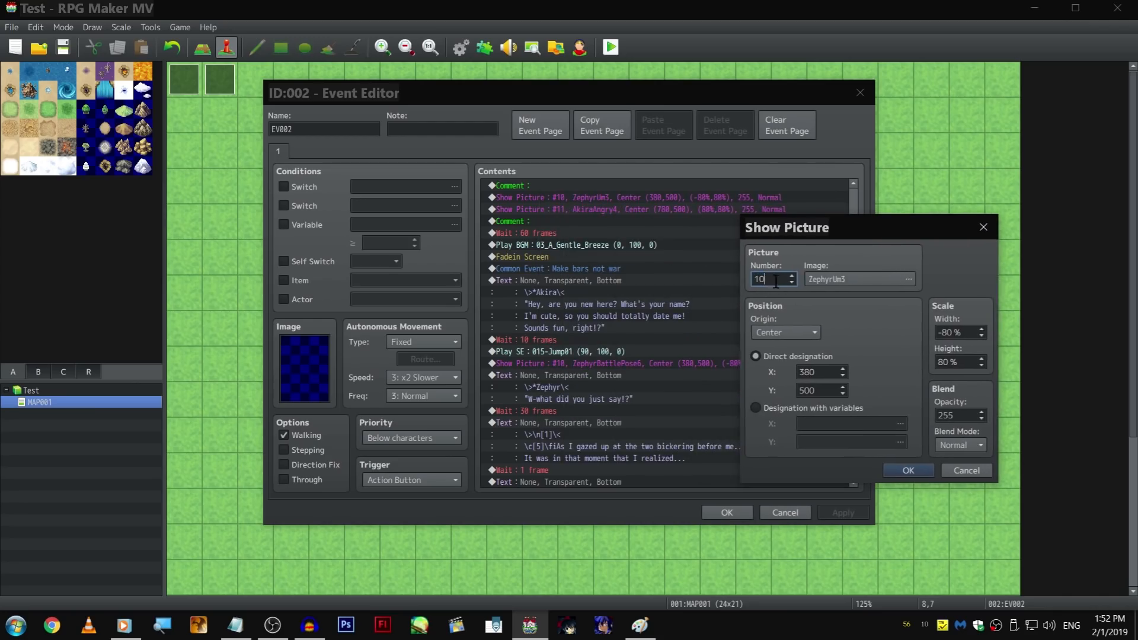
pyautogui.click(829, 279)
pyautogui.scroll(-1, 823, 289)
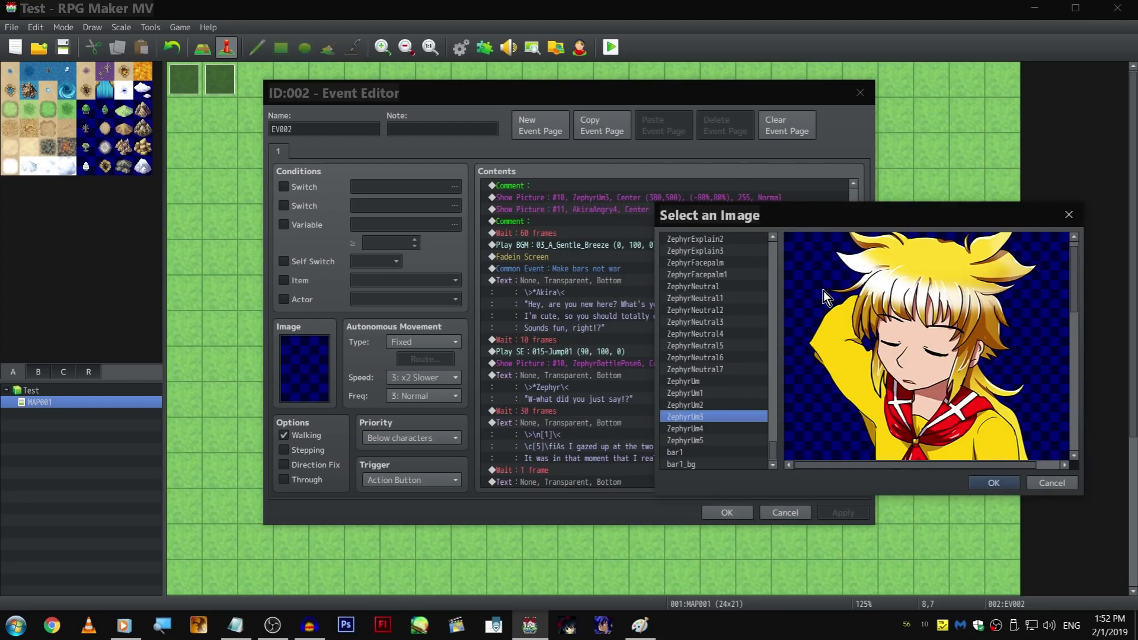
pyautogui.press('Return')
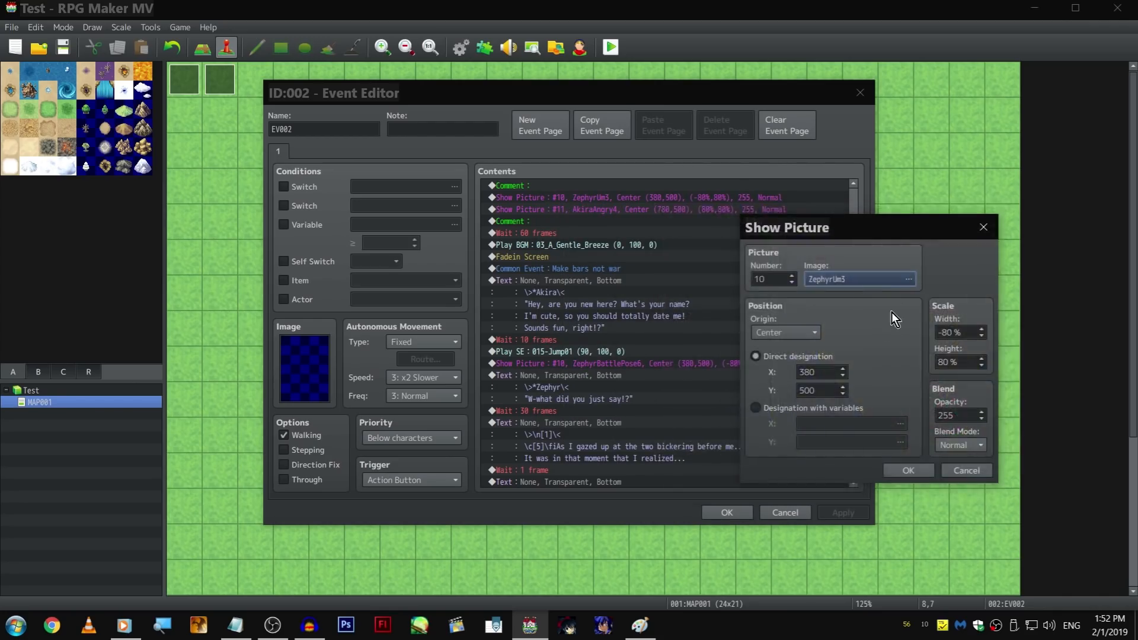
# Step: Examine the ZephyrUm3 picture's width scale, origin and X/Y coordinates, try Designation with variables for its position, and discard the changes
pyautogui.moveTo(942, 237); pyautogui.dragTo(819, 172)
pyautogui.click(906, 294)
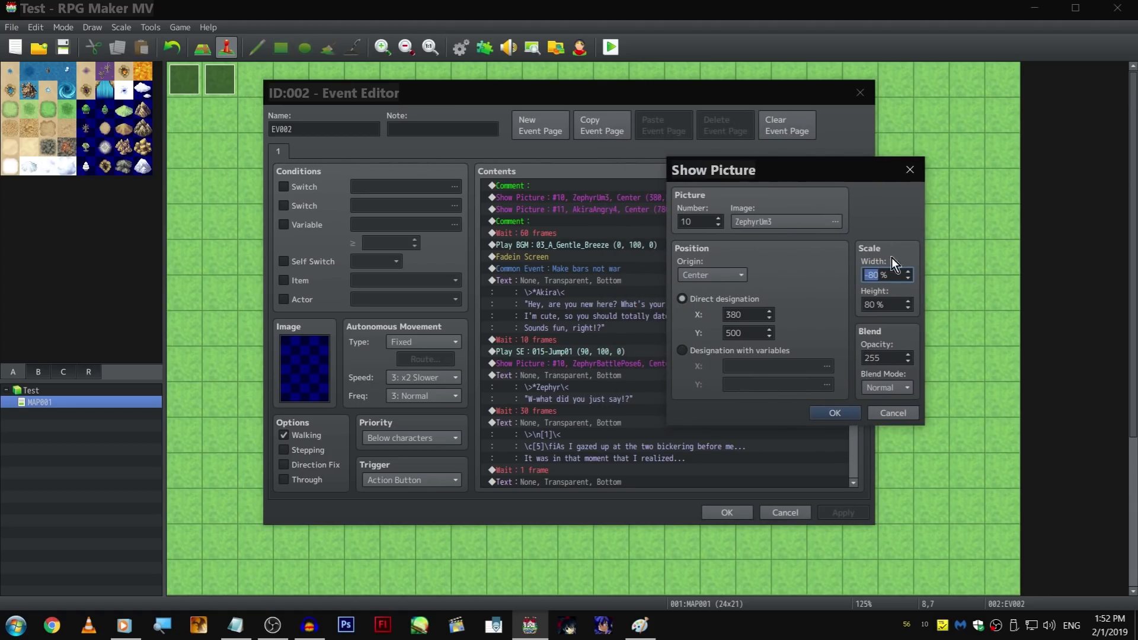
pyautogui.click(879, 275)
pyautogui.click(732, 276)
pyautogui.doubleClick(874, 275)
pyautogui.click(738, 316)
pyautogui.press('Tab')
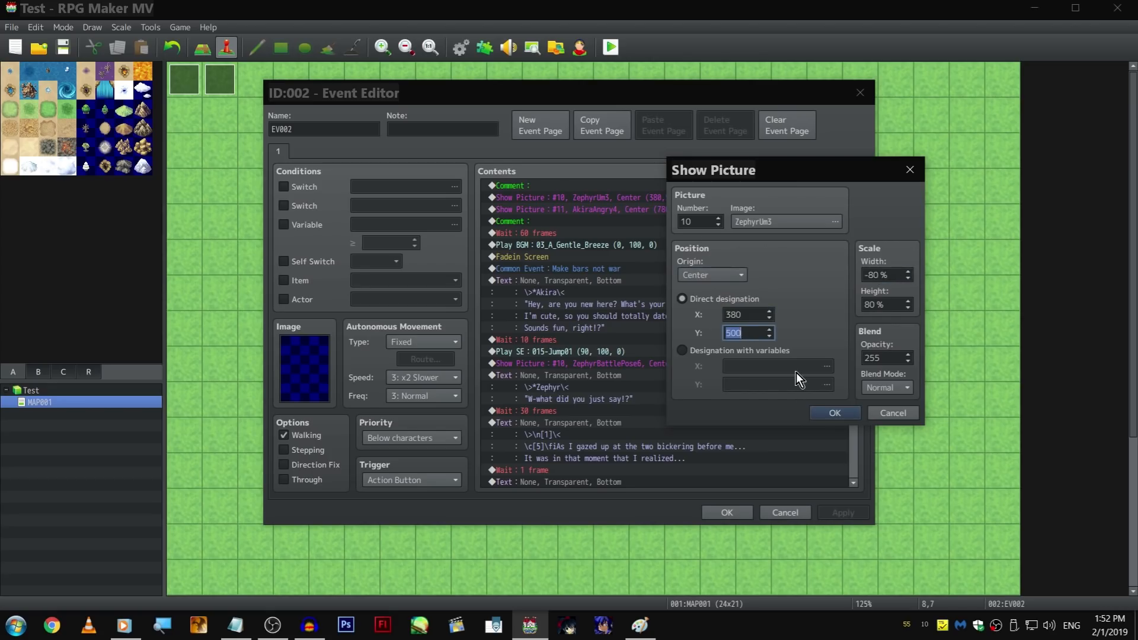
pyautogui.click(752, 350)
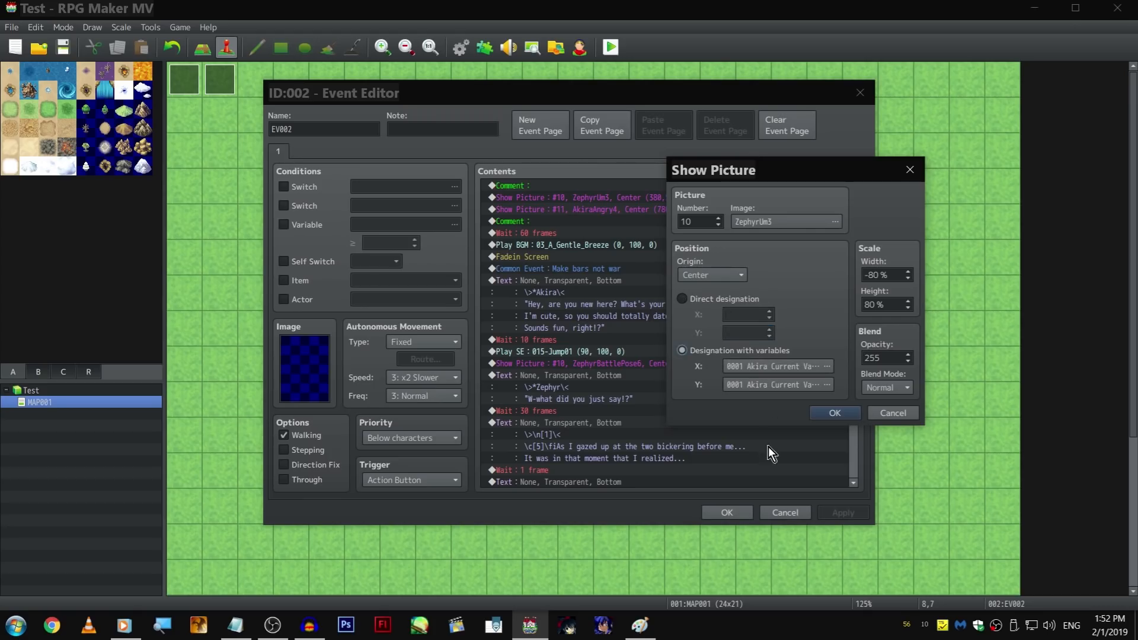
pyautogui.click(909, 410)
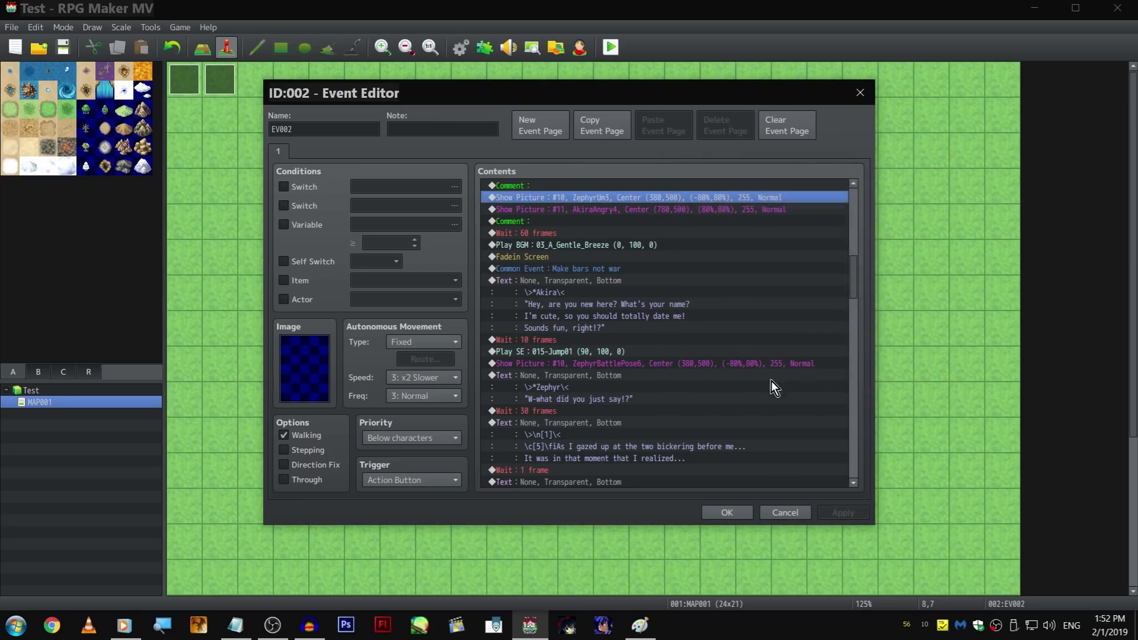
# Step: Reopen the ZephyrUm3 Show Picture command, examine its directly designated X and Y position, close it without changes, and view the dialogue commands that follow
pyautogui.click(659, 303)
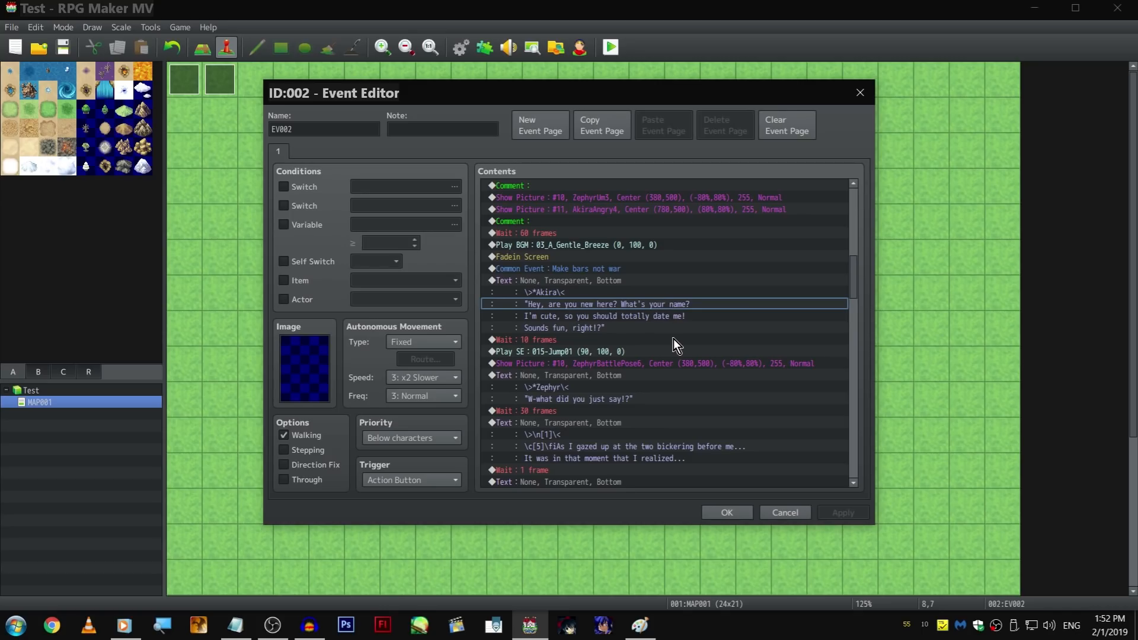
pyautogui.rightClick(681, 200)
pyautogui.click(659, 201)
pyautogui.rightClick(659, 200)
pyautogui.click(669, 227)
pyautogui.doubleClick(606, 344)
pyautogui.doubleClick(612, 361)
pyautogui.click(613, 360)
pyautogui.moveTo(638, 382); pyautogui.dragTo(675, 400)
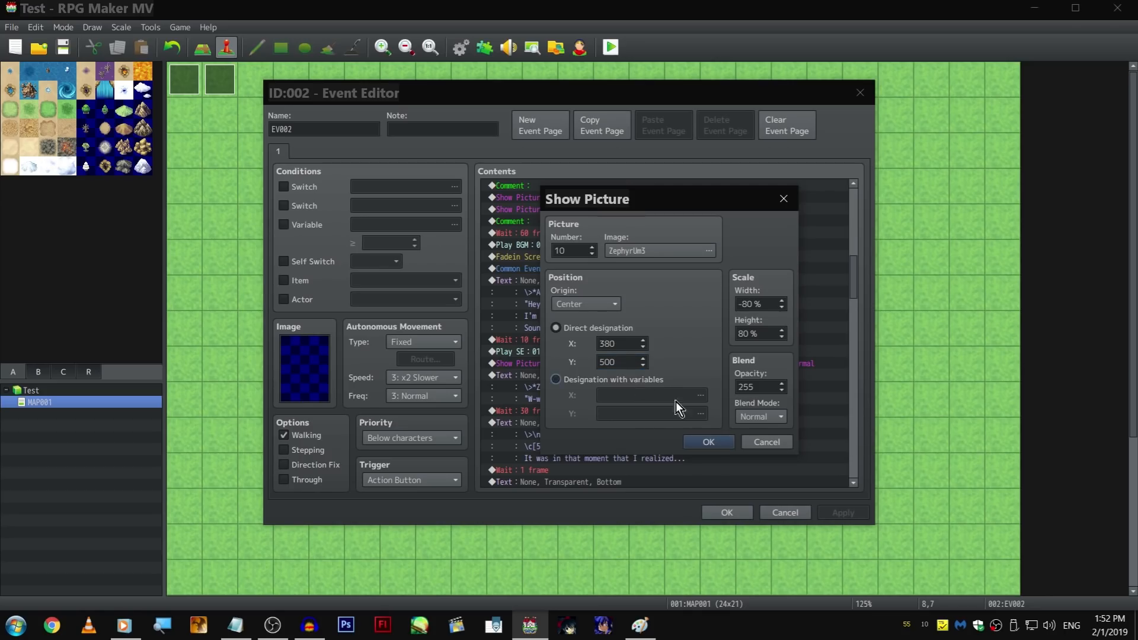
pyautogui.click(767, 442)
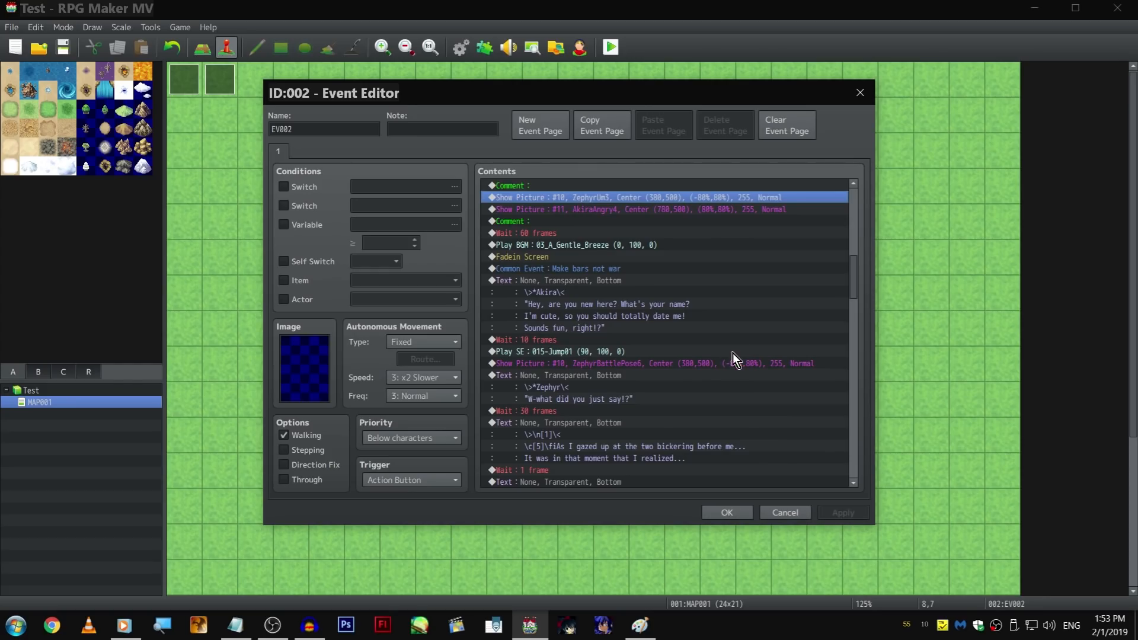
pyautogui.scroll(-3, 642, 380)
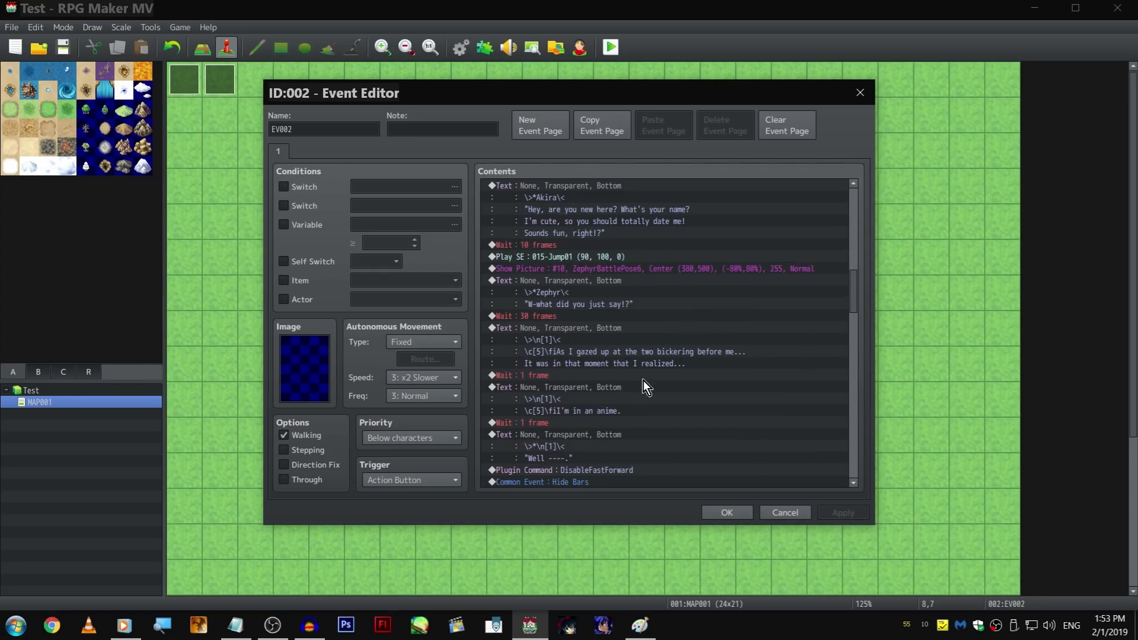
# Step: Open the Play SE command for 015-Jump01, browse the available sound effects, and close it without changes
pyautogui.rightClick(597, 258)
pyautogui.click(624, 282)
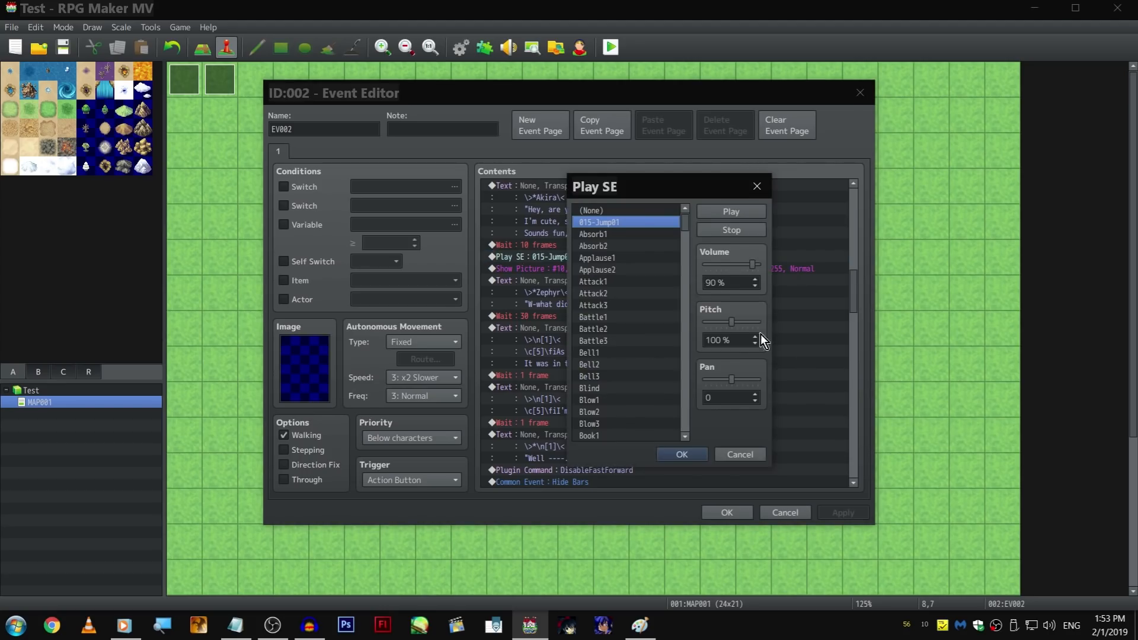
pyautogui.scroll(-20, 687, 216)
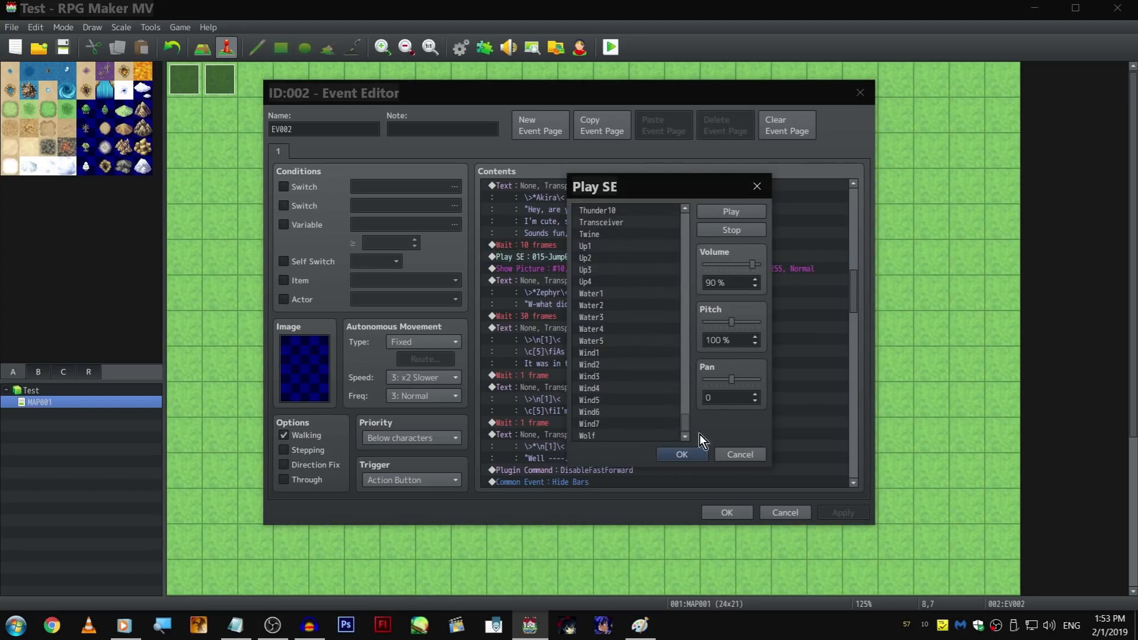
pyautogui.moveTo(686, 293); pyautogui.dragTo(685, 204)
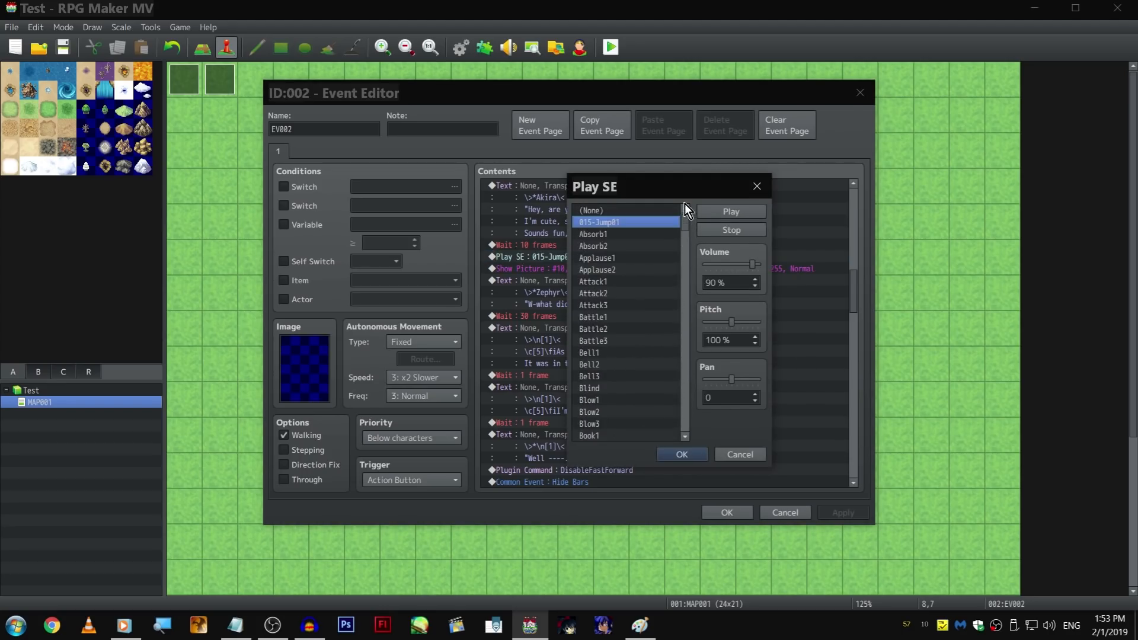
pyautogui.click(655, 233)
pyautogui.click(649, 219)
pyautogui.click(756, 187)
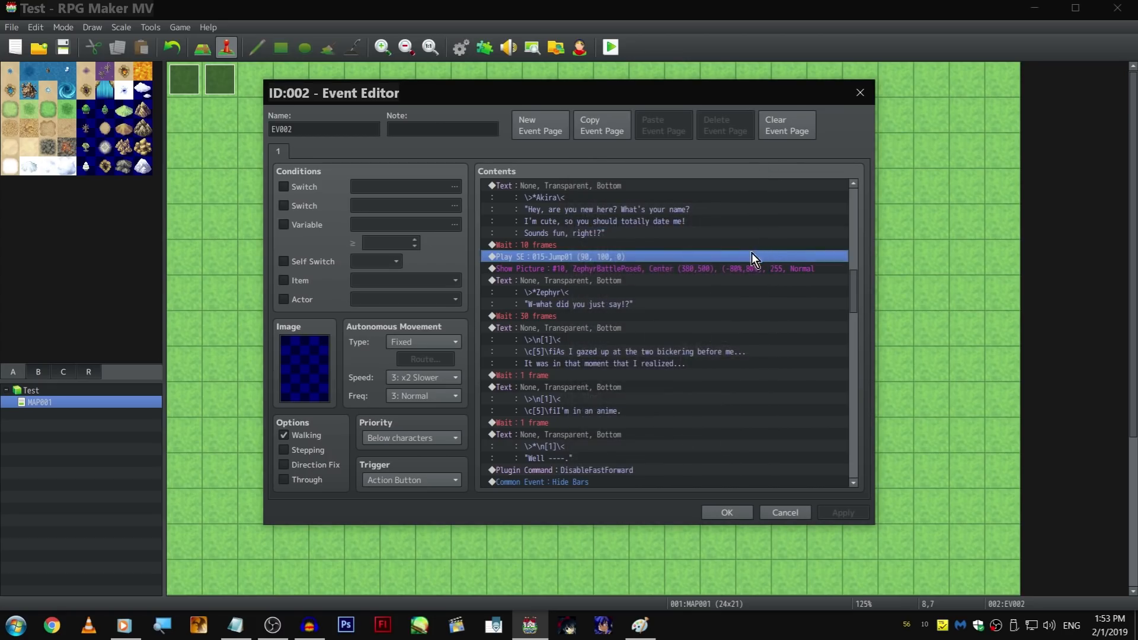
# Step: Open the "I'm in an anime." Show Text command, examine its name and color escape codes, and close it without changes
pyautogui.scroll(-1, 752, 252)
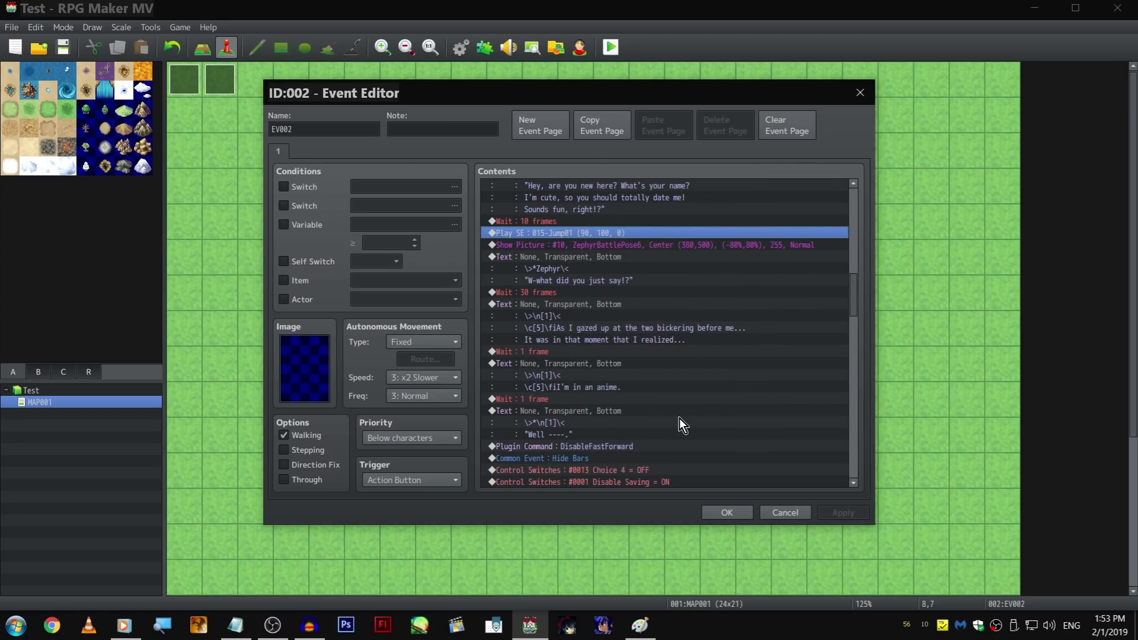
pyautogui.scroll(-4, 688, 346)
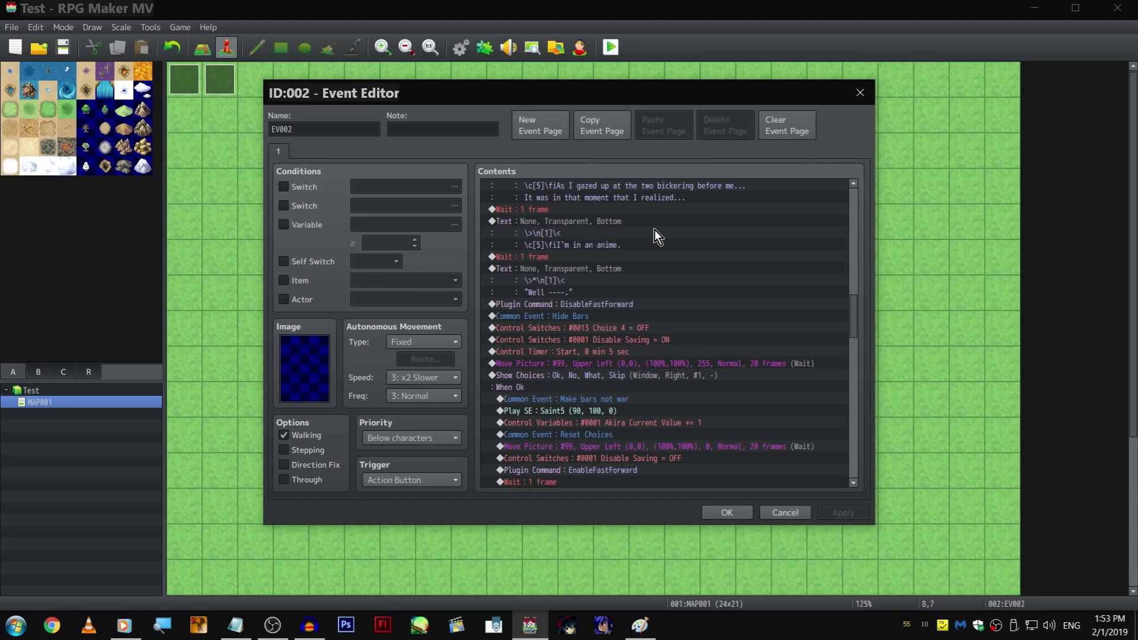
pyautogui.rightClick(653, 223)
pyautogui.click(662, 241)
pyautogui.moveTo(661, 296); pyautogui.dragTo(576, 288)
pyautogui.click(765, 332)
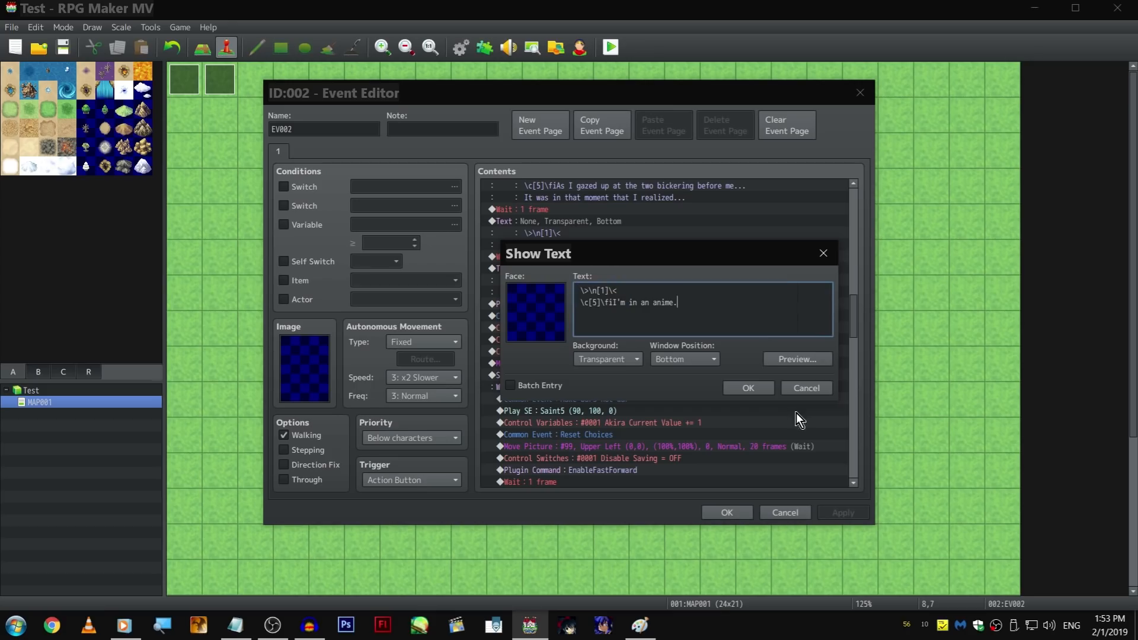
pyautogui.click(588, 303)
pyautogui.click(809, 383)
# Step: Review the commands in the Ok, No, What and Skip choice branches down to the event's end, and close event EV002 without changes
pyautogui.scroll(-1, 806, 382)
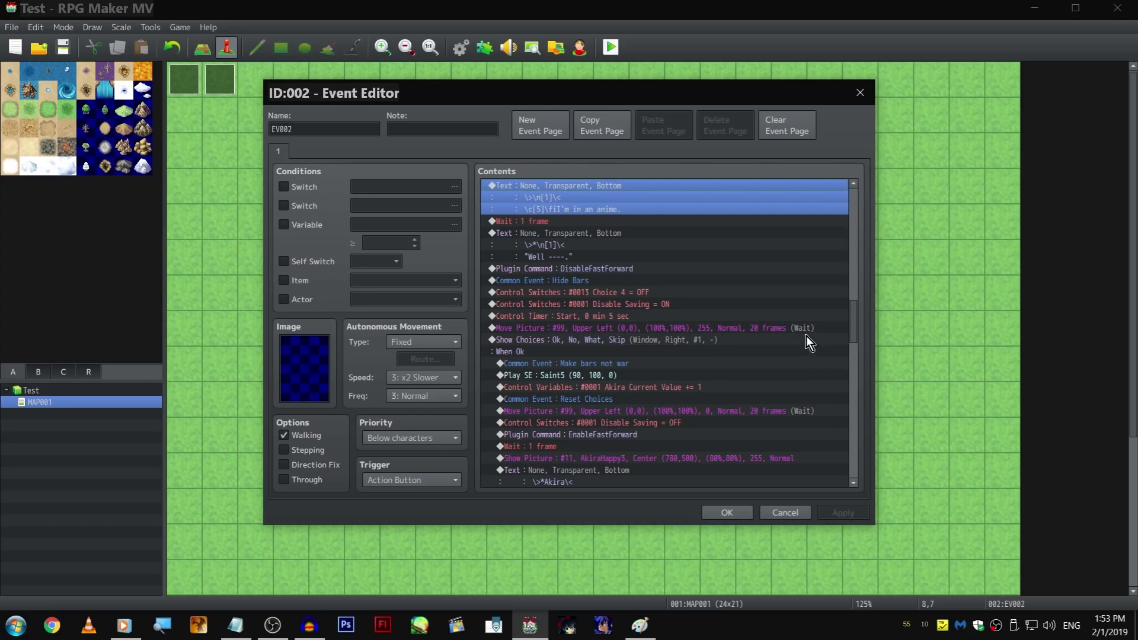
pyautogui.scroll(-4, 797, 344)
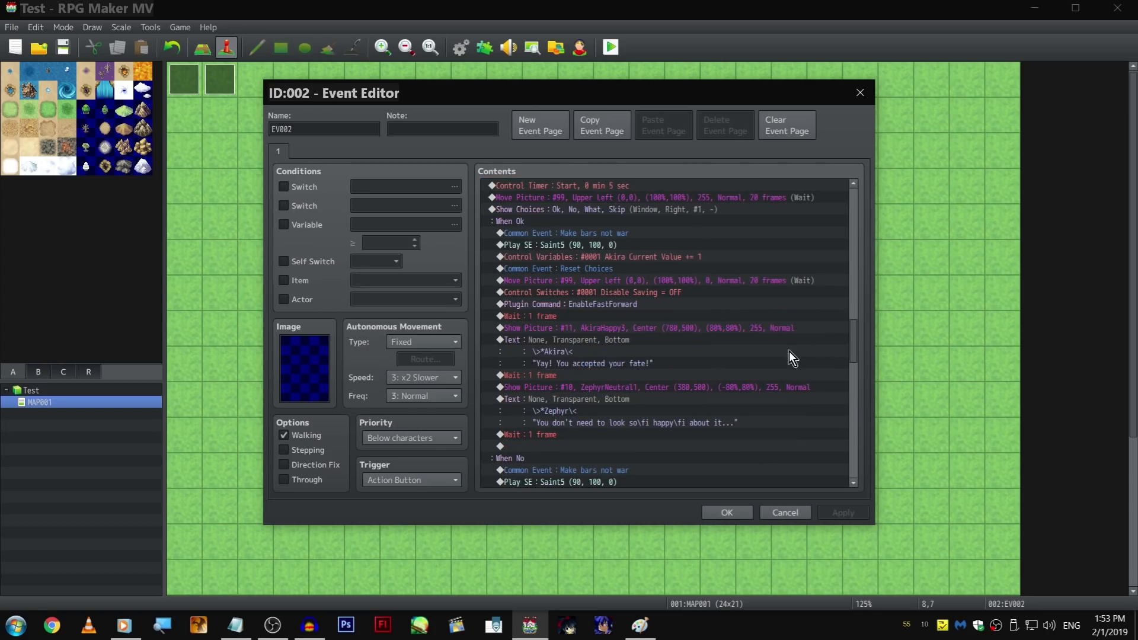
pyautogui.scroll(-2, 776, 344)
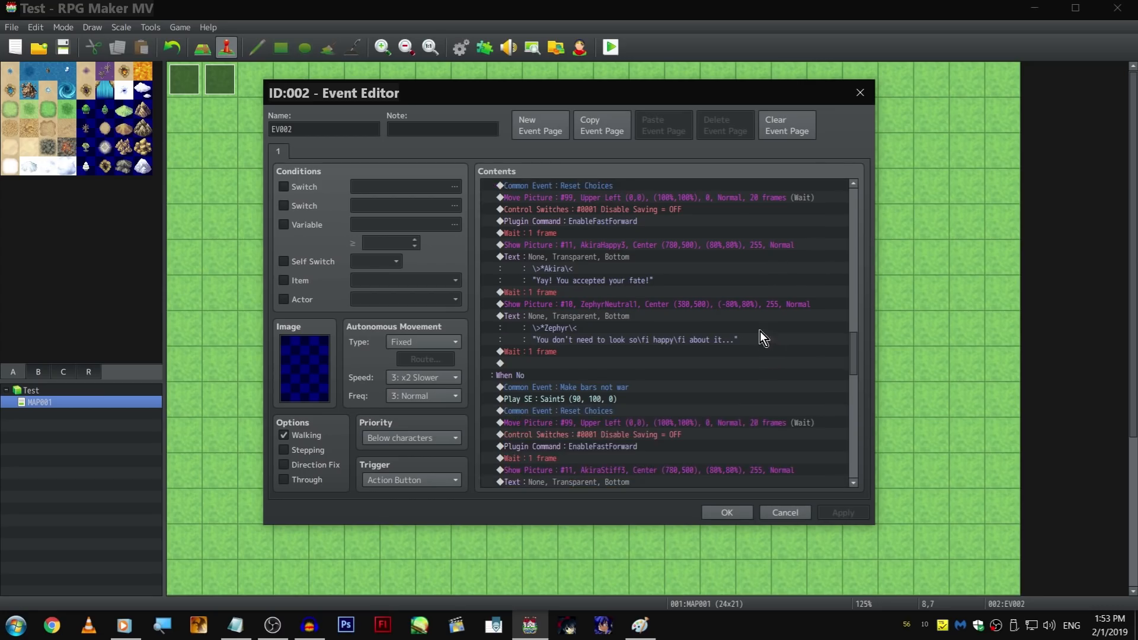
pyautogui.scroll(-9, 643, 318)
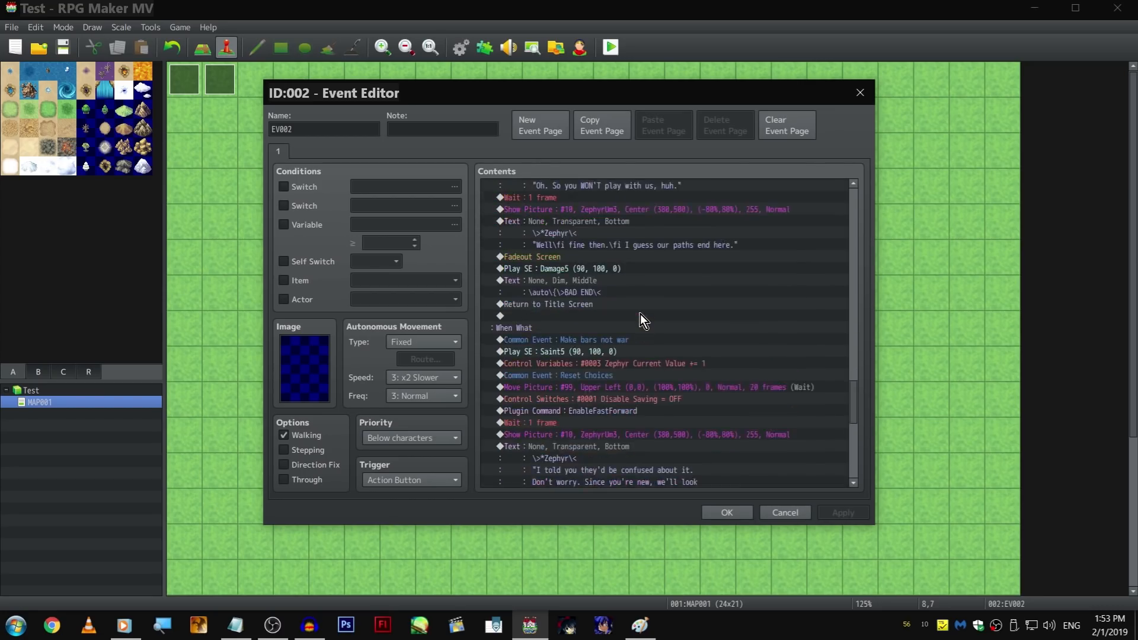
pyautogui.scroll(-6, 641, 323)
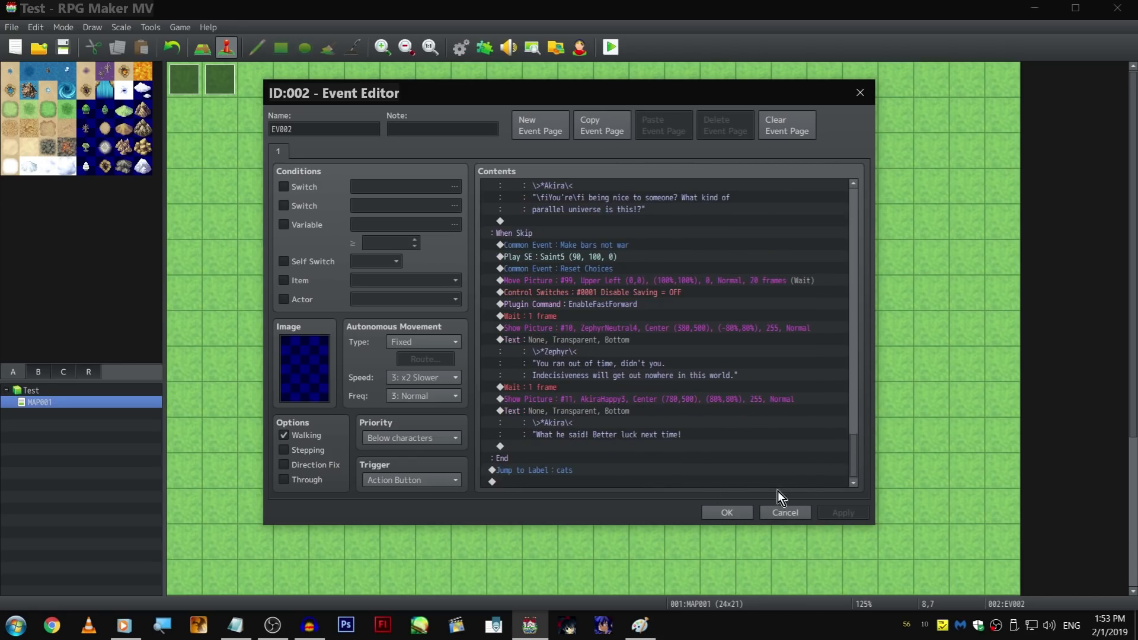
pyautogui.click(781, 512)
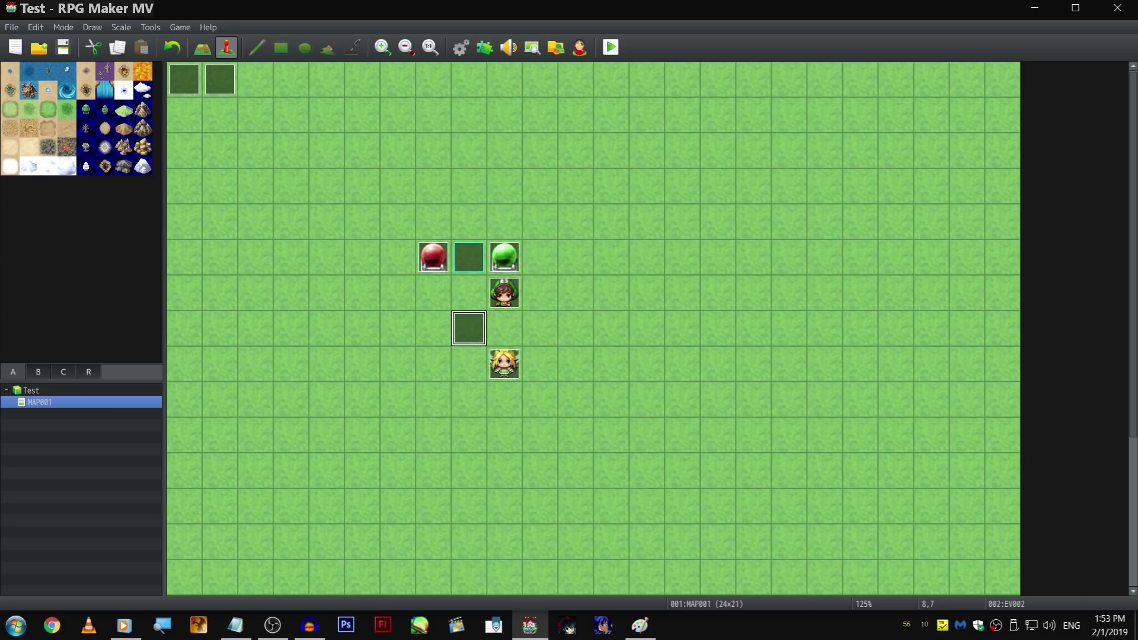